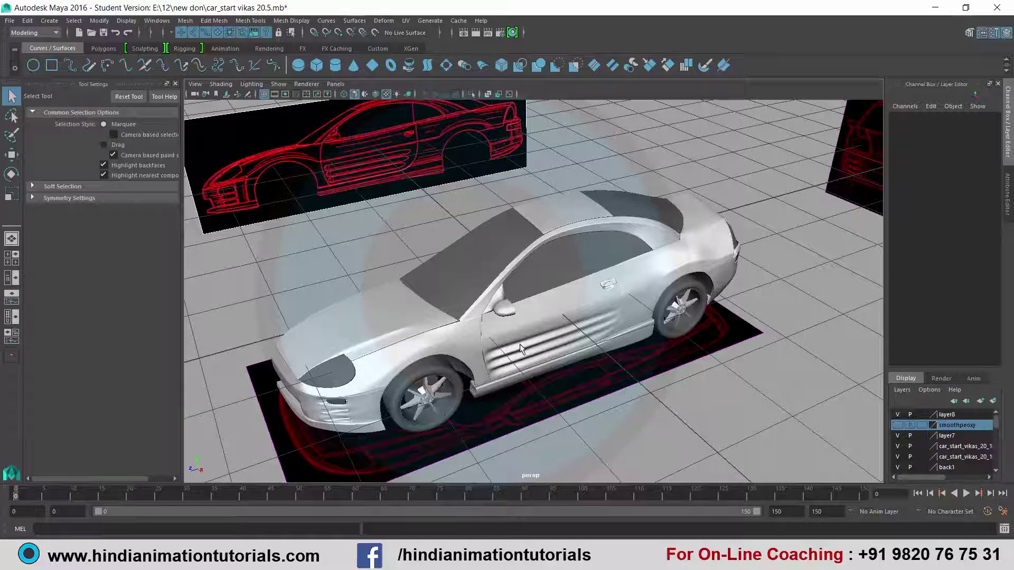
Orbit around the car and check the rear spoiler reference photo
mouse_move(520, 344)
alt+mouse_down()
mouse_move(488, 313)
mouse_move(453, 312)
mouse_move(413, 261)
mouse_move(559, 276)
mouse_move(559, 236)
mouse_move(463, 267)
mouse_move(421, 323)
mouse_move(574, 312)
mouse_move(447, 424)
alt+mouse_up()
scroll(453, 312, up, 5)
scroll(463, 267, down, 5)
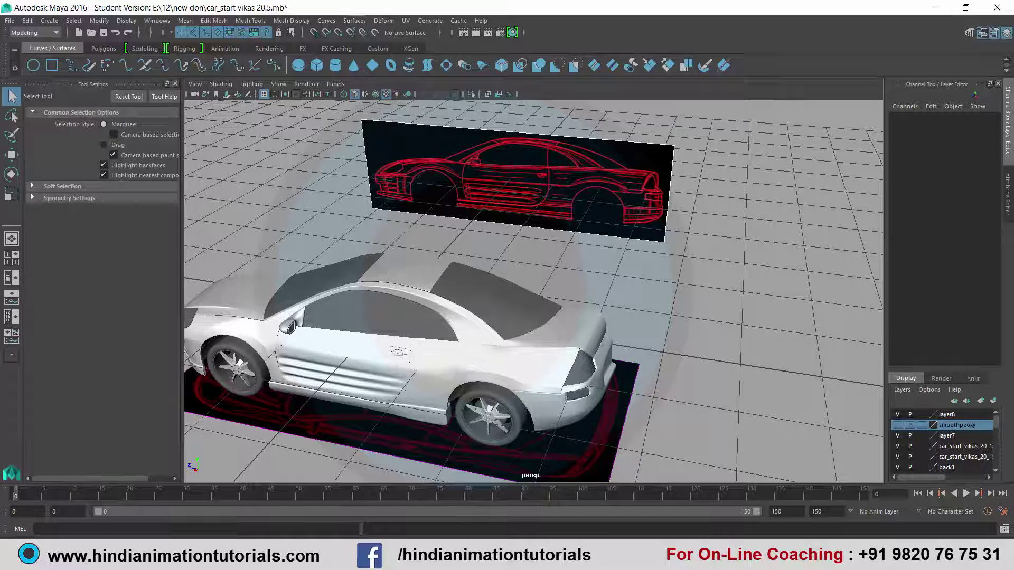
key(alt+Tab)
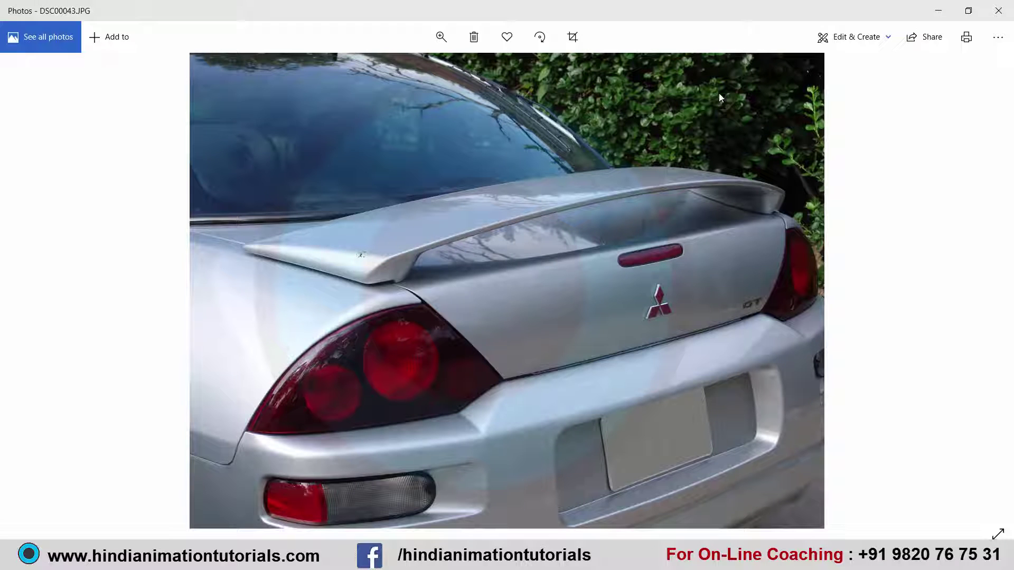
click(934, 11)
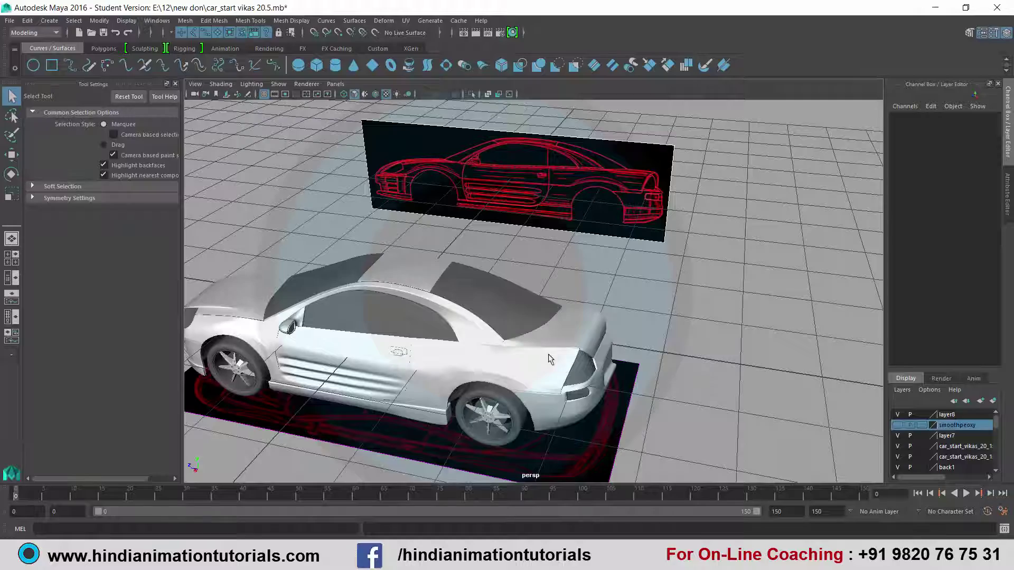
Select the rear quarter panel plus side, ground and end-on blueprint planes, and isolate them
alt+drag(549, 359, 401, 365)
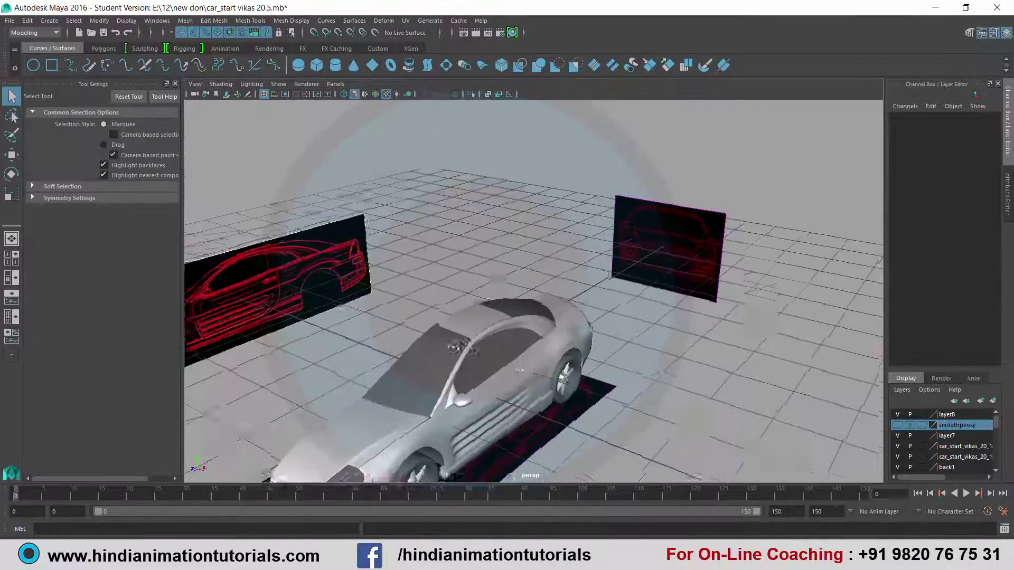
alt+drag(519, 370, 433, 346)
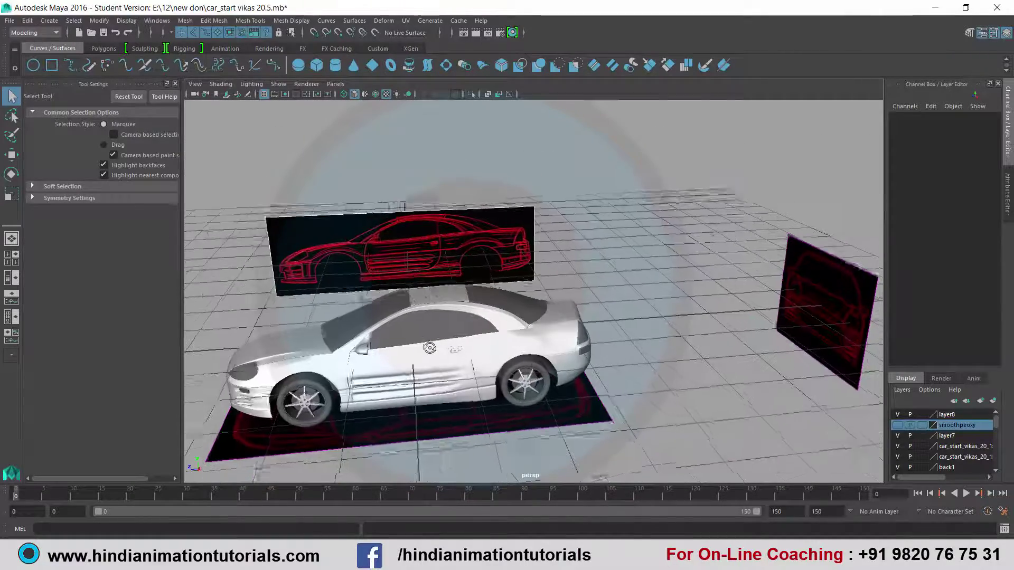
click(520, 320)
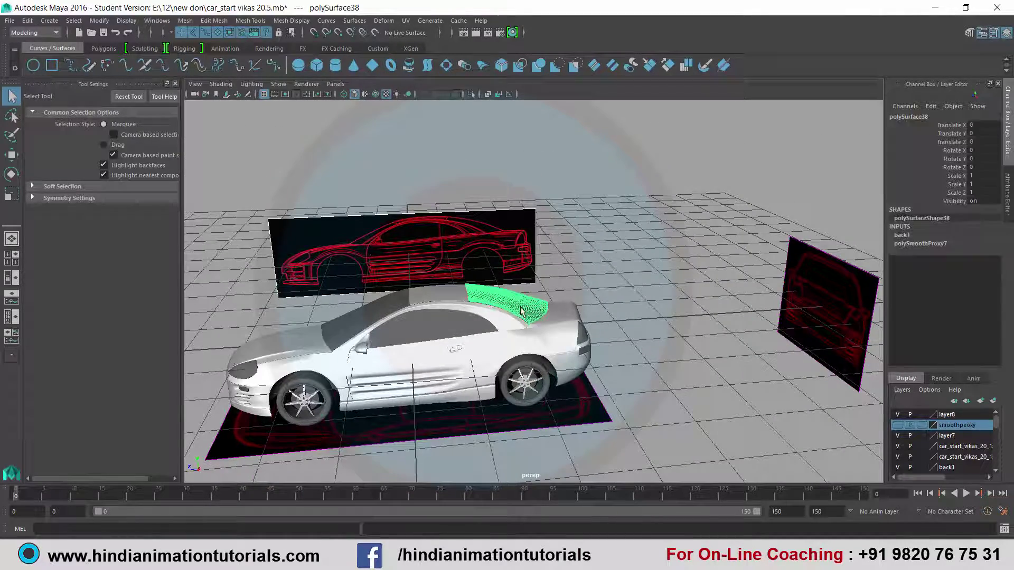
click(560, 329)
alt+drag(560, 333, 573, 349)
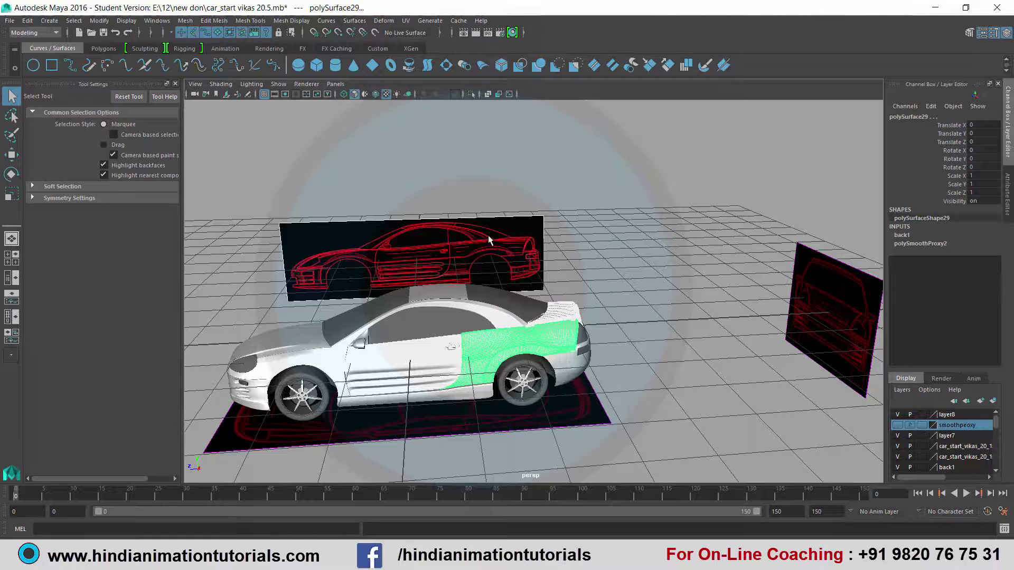
click(601, 411)
click(600, 411)
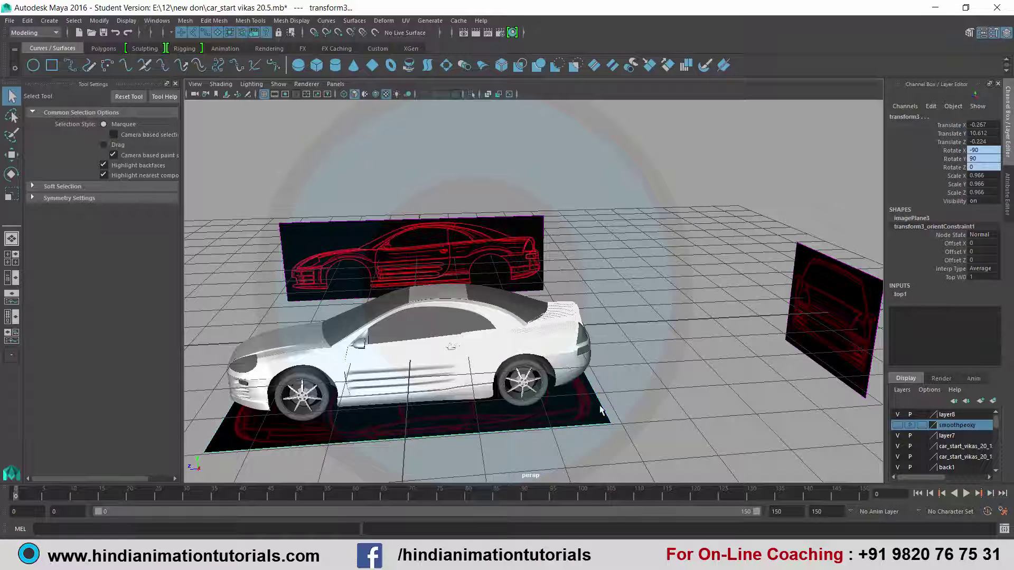
click(816, 313)
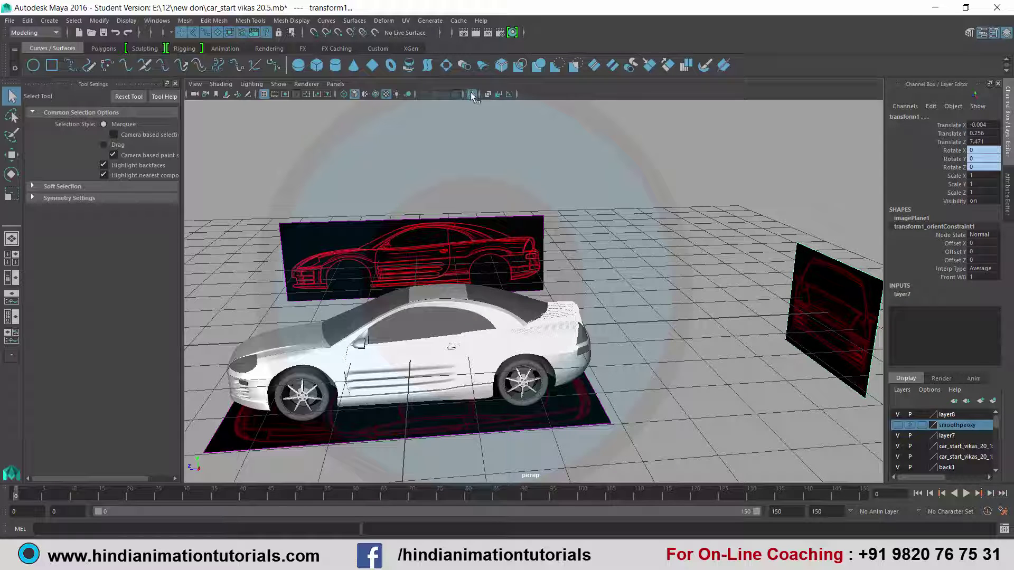
click(473, 94)
Reselect the end-on blueprint plane and switch to the four-view layout
click(610, 289)
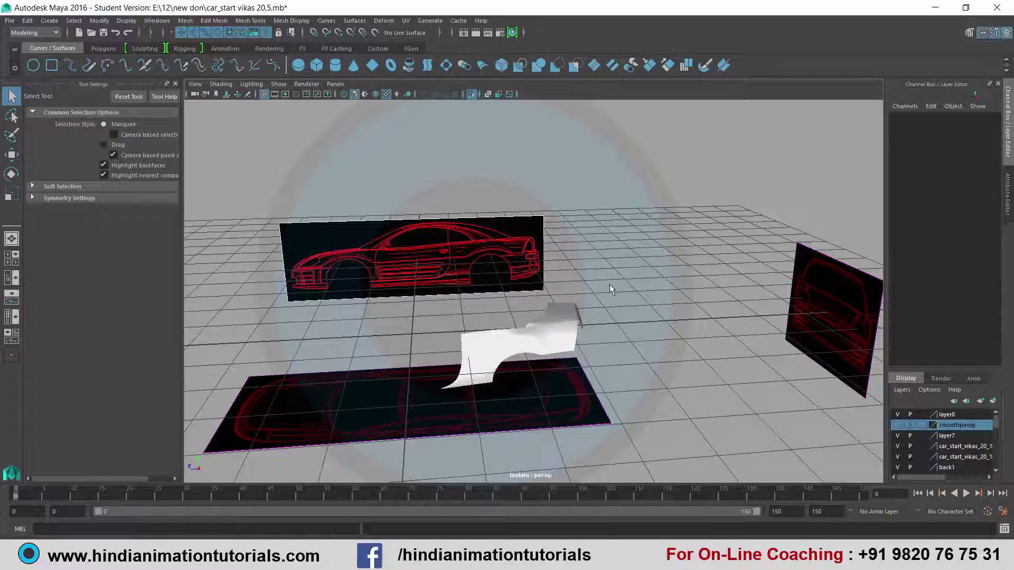
alt+drag(610, 286, 499, 308)
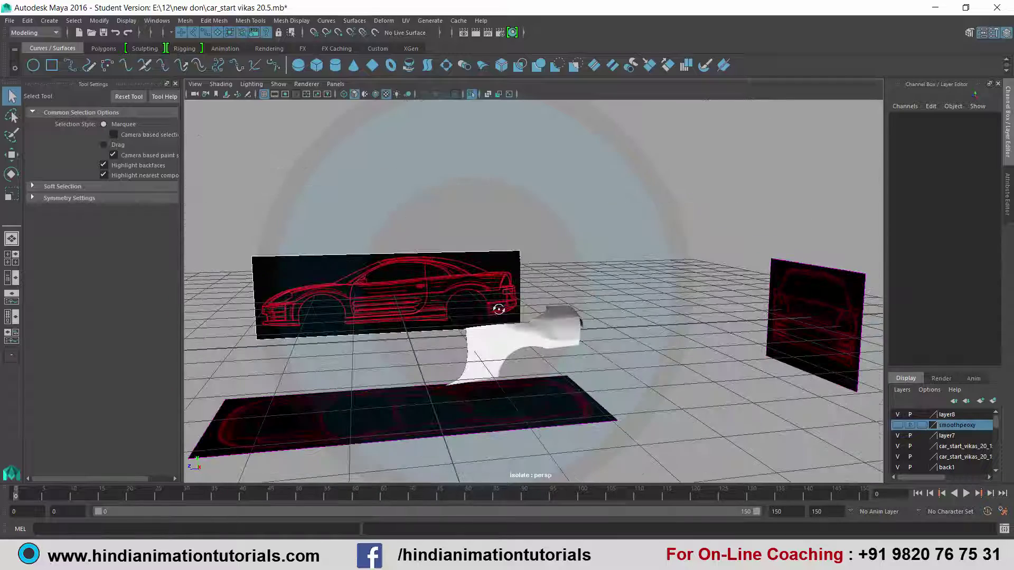
click(499, 309)
key(space)
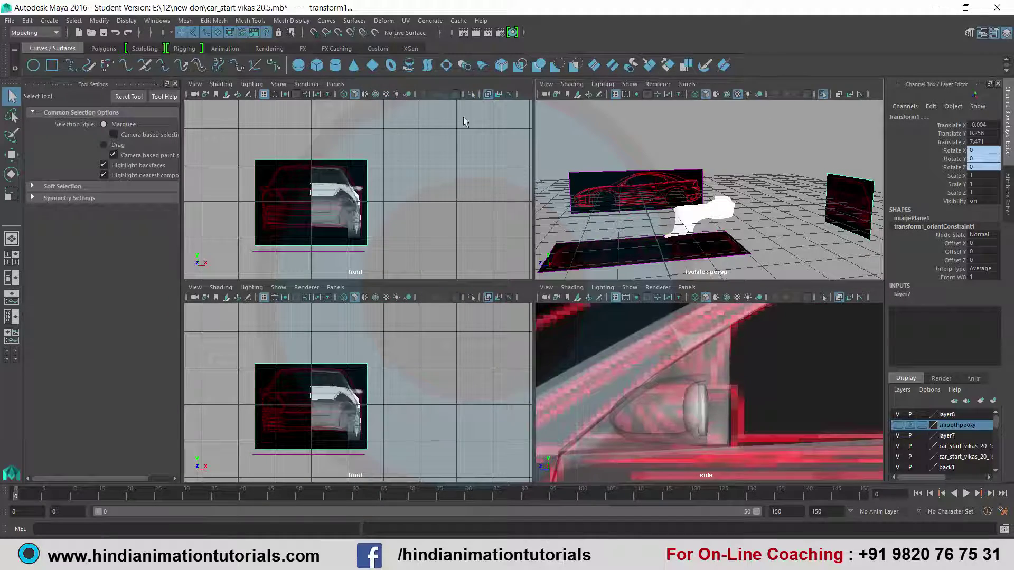
Isolate the selection in the remaining front and side panels, then clear the selection
click(473, 93)
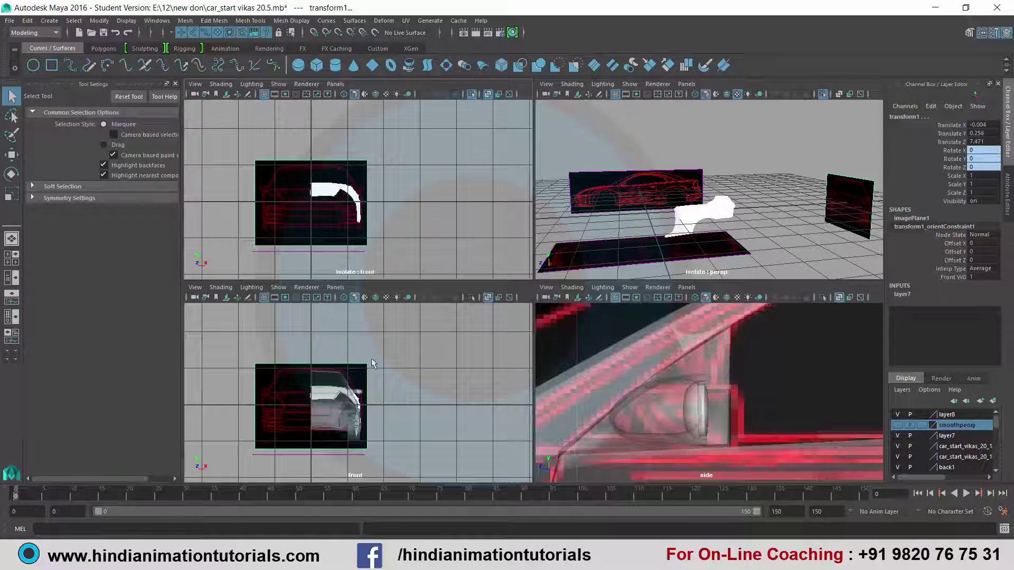
click(471, 298)
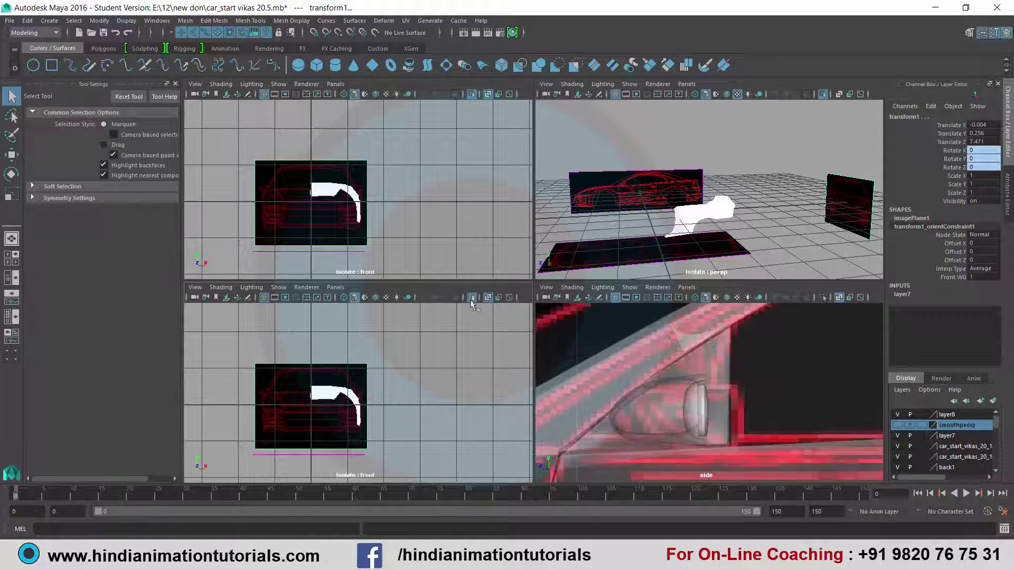
click(823, 298)
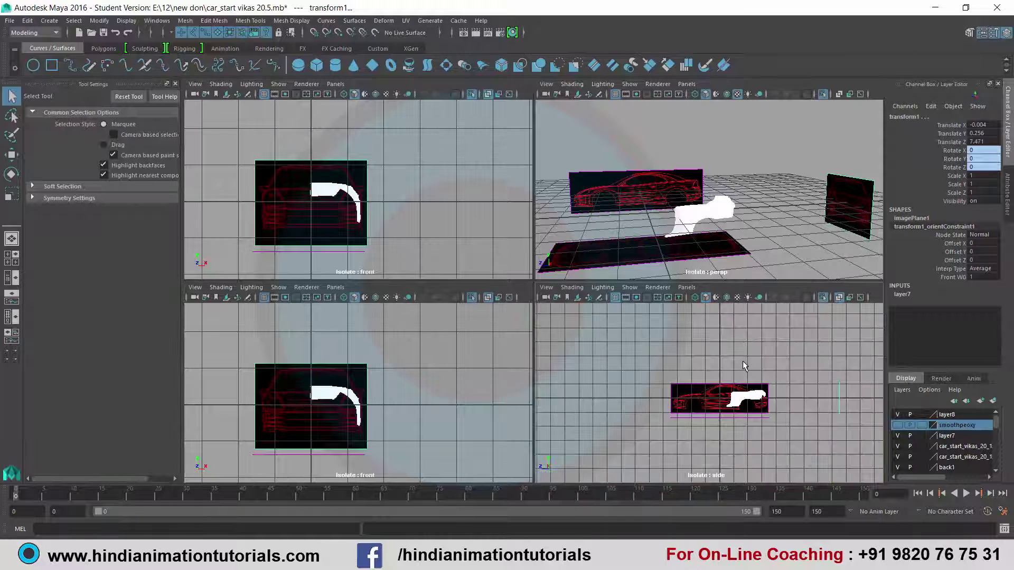
scroll(743, 360, up, 5)
click(440, 371)
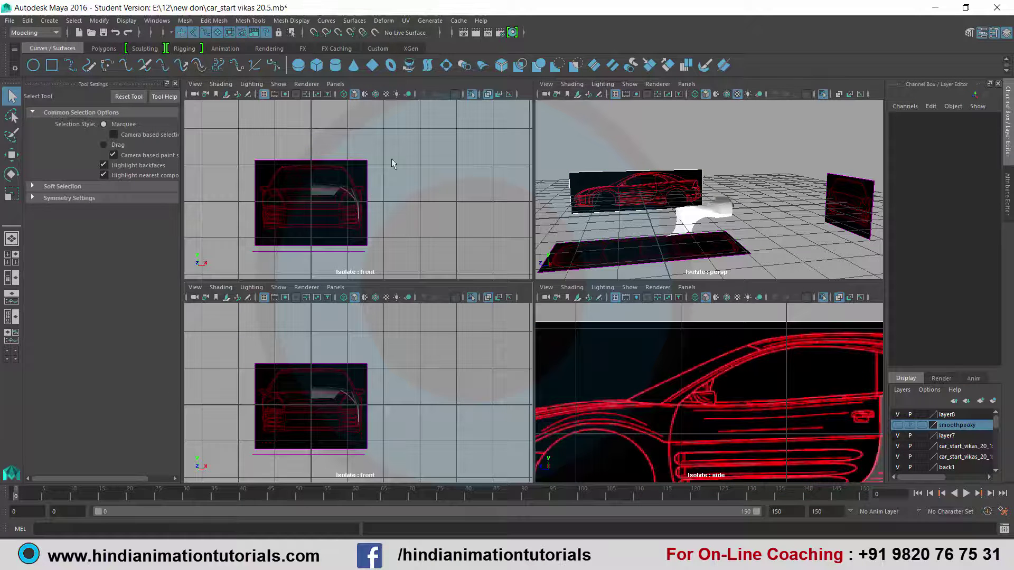
click(336, 84)
mouse_move(356, 116)
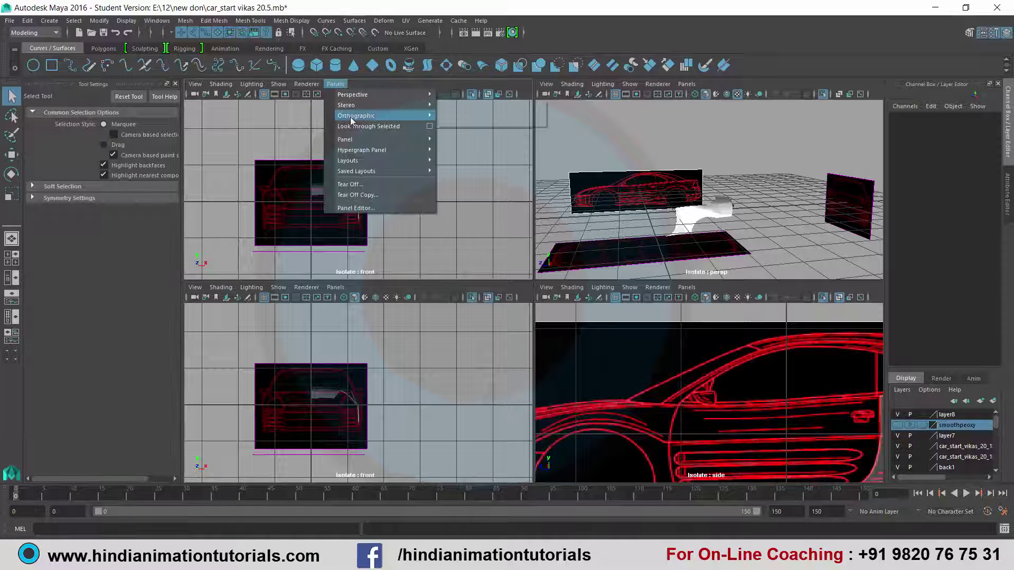
Set one pane to the top orthographic camera and zoom the views onto the panel
click(469, 137)
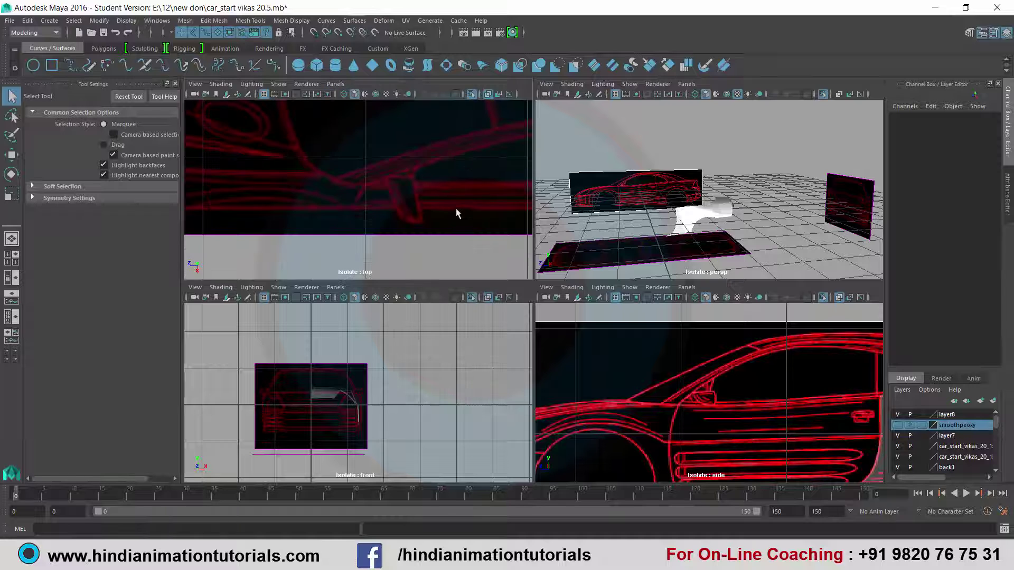
scroll(455, 214, up, 4)
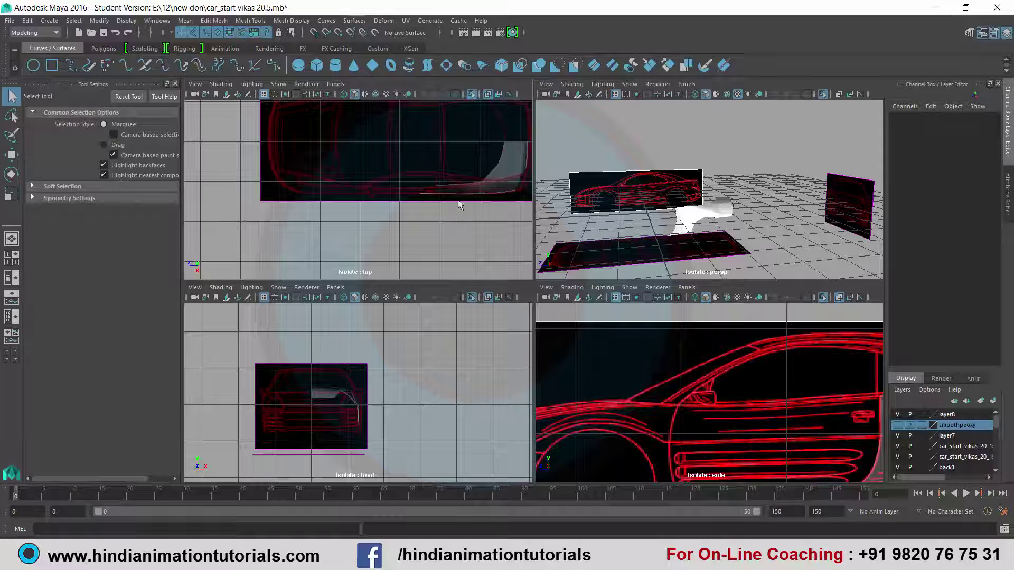
scroll(454, 207, up, 2)
scroll(473, 233, up, 2)
scroll(398, 201, up, 2)
scroll(396, 206, up, 2)
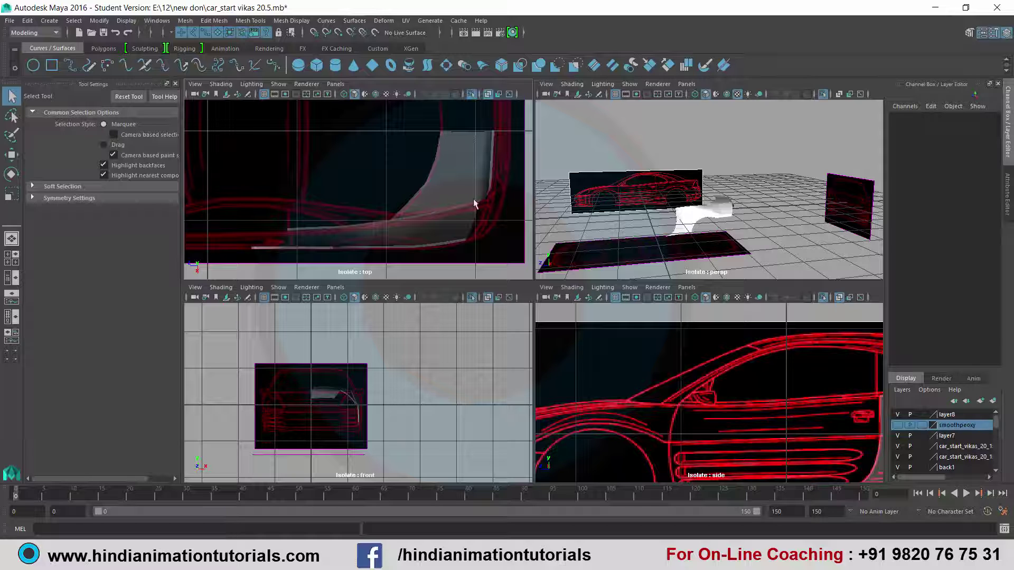
scroll(417, 379, up, 3)
scroll(412, 381, up, 2)
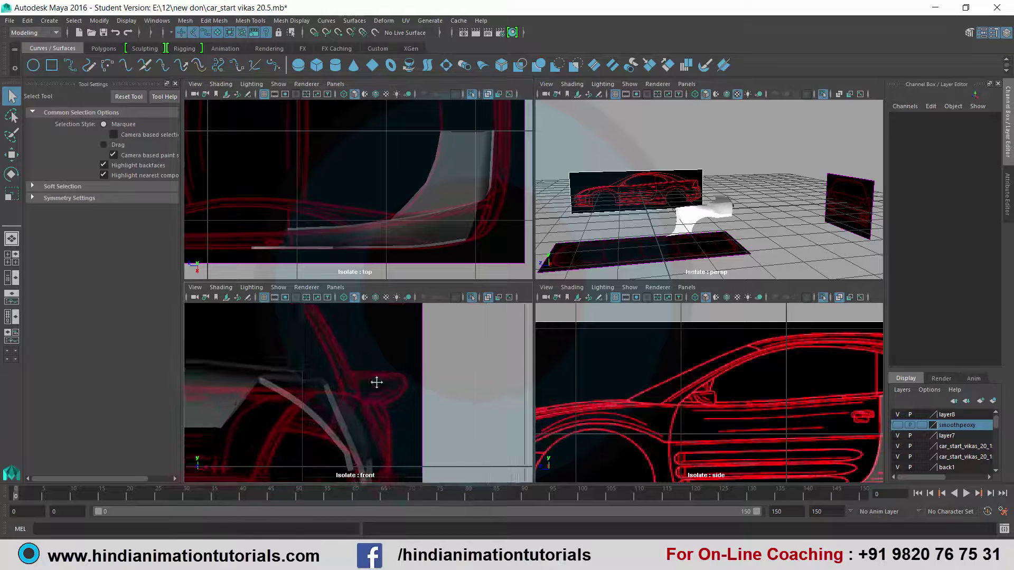
scroll(450, 406, up, 2)
scroll(413, 394, down, 5)
scroll(413, 394, up, 5)
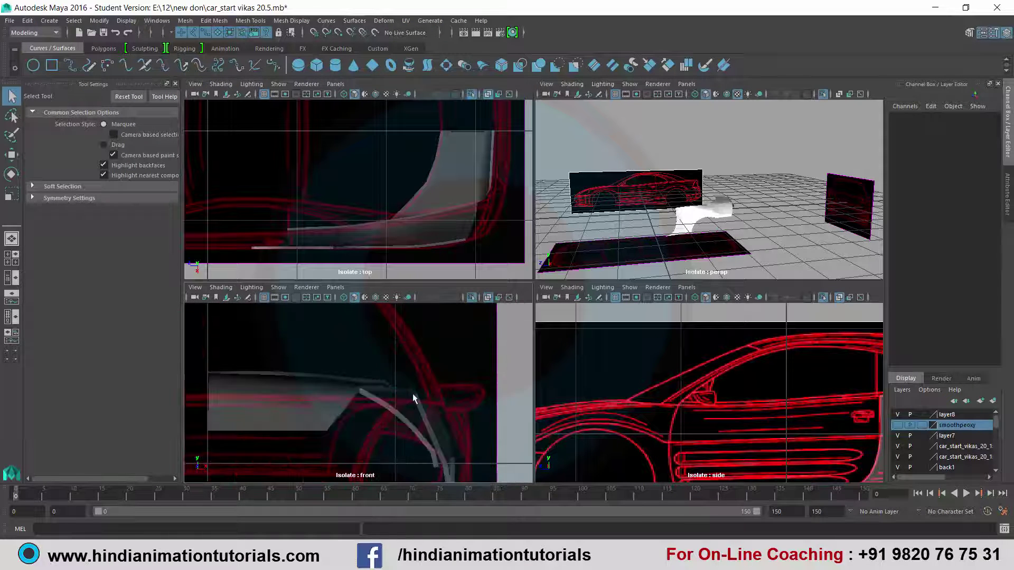
scroll(407, 397, down, 6)
scroll(405, 401, up, 2)
scroll(404, 405, up, 2)
Maximize the front view and zoom to frame the end-on blueprint and rear panel
key(space)
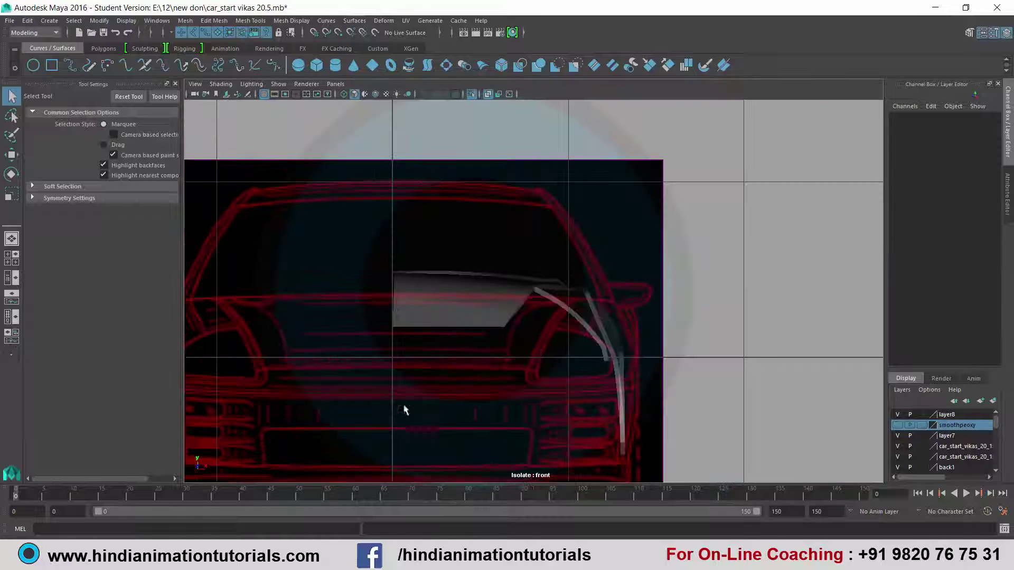
scroll(624, 295, down, 4)
scroll(575, 338, up, 4)
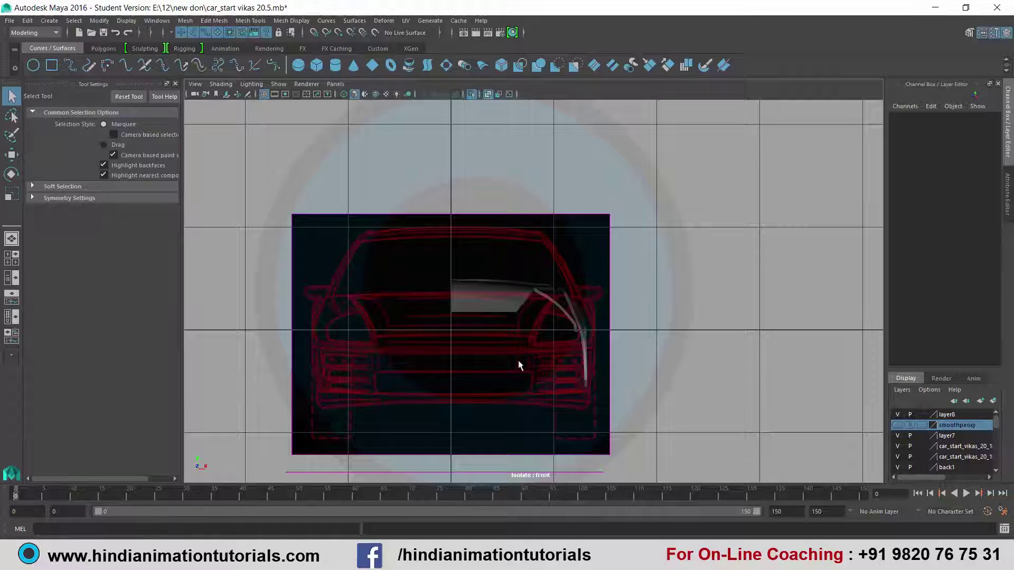
scroll(519, 362, up, 1)
scroll(518, 360, up, 1)
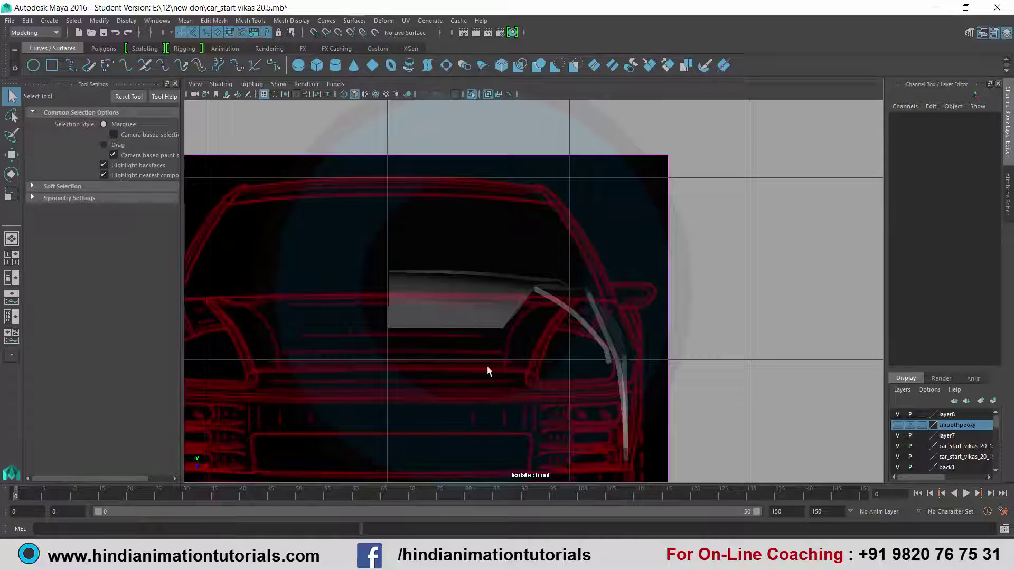
scroll(487, 370, down, 3)
scroll(487, 370, up, 1)
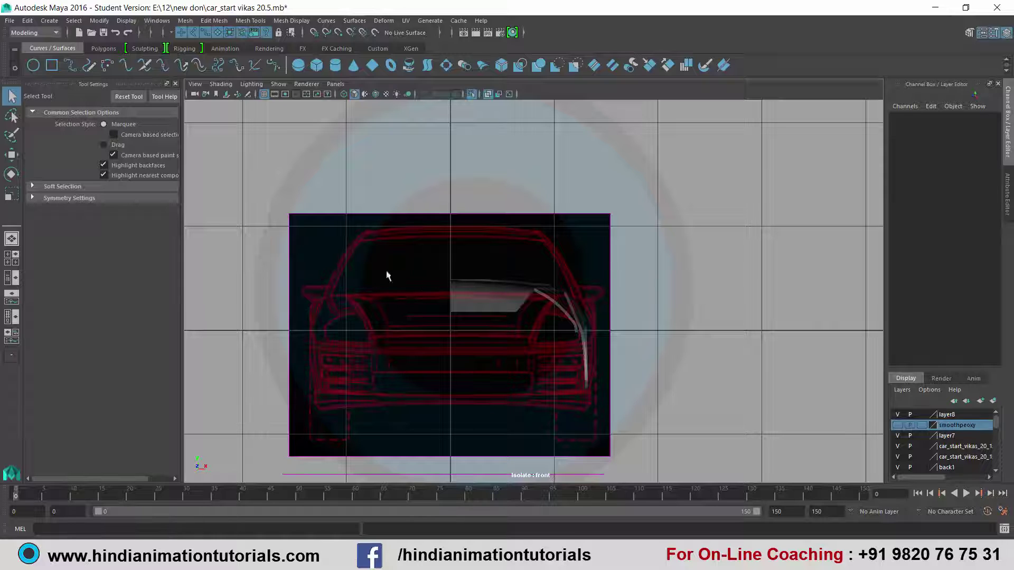
click(49, 21)
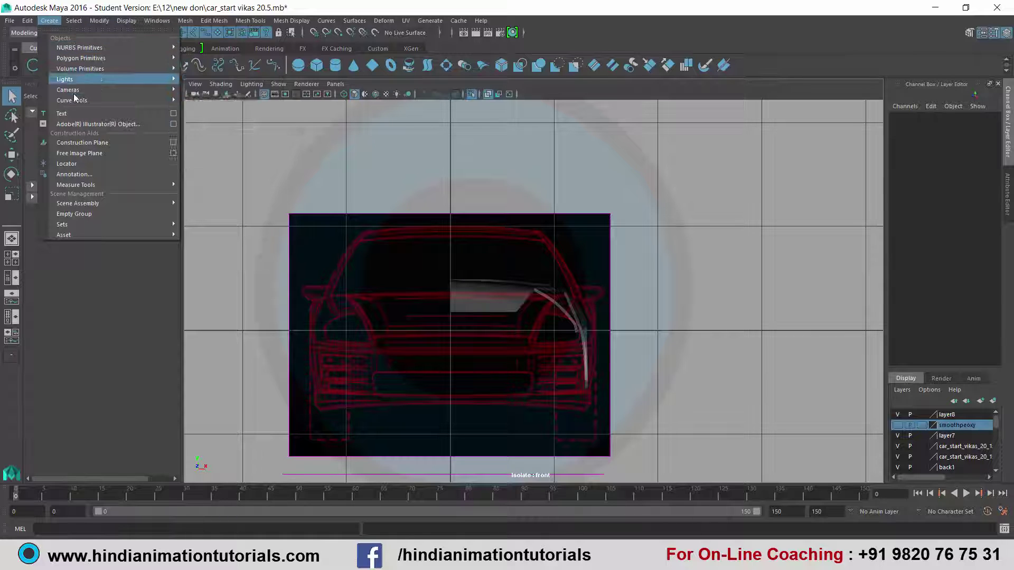
mouse_move(71, 100)
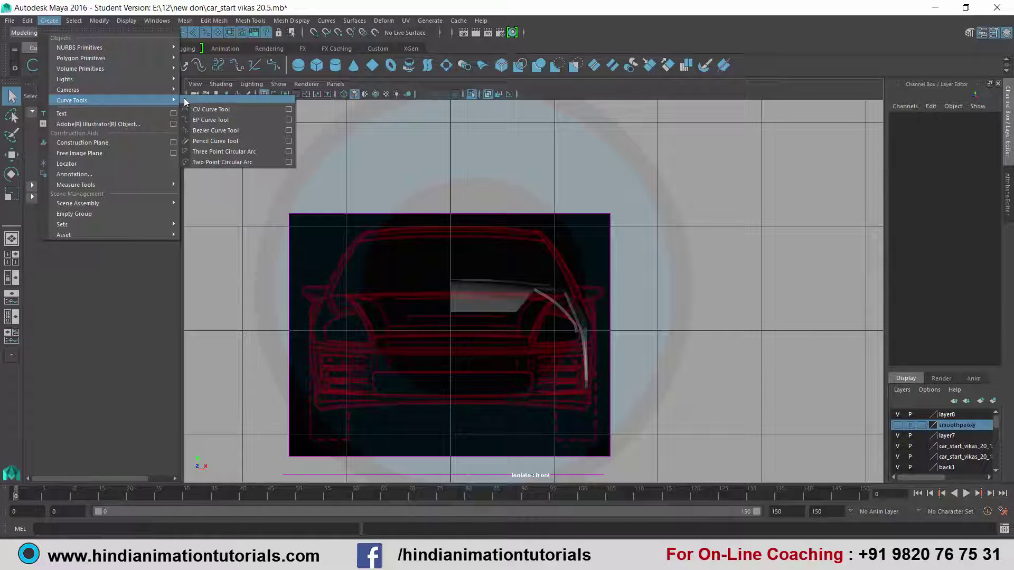
With the EP Curve tool active, show the whole car in the maximized front view
click(209, 122)
key(space)
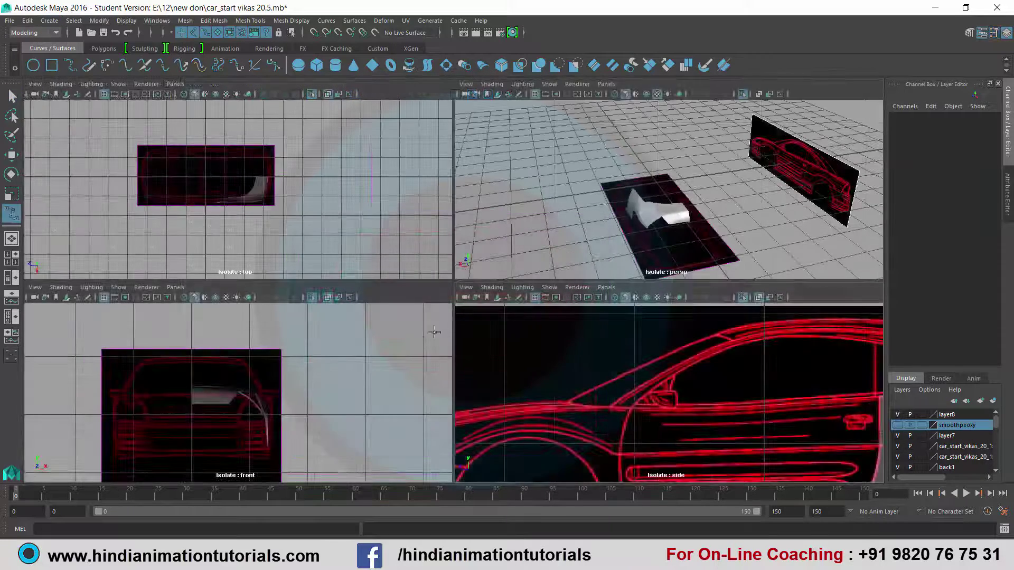
click(312, 299)
scroll(360, 374, up, 3)
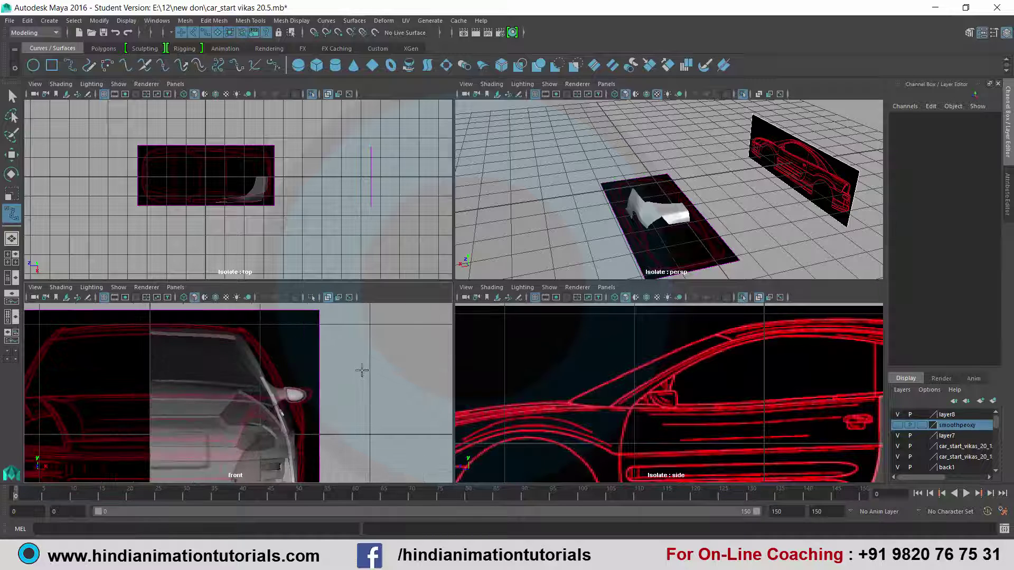
key(space)
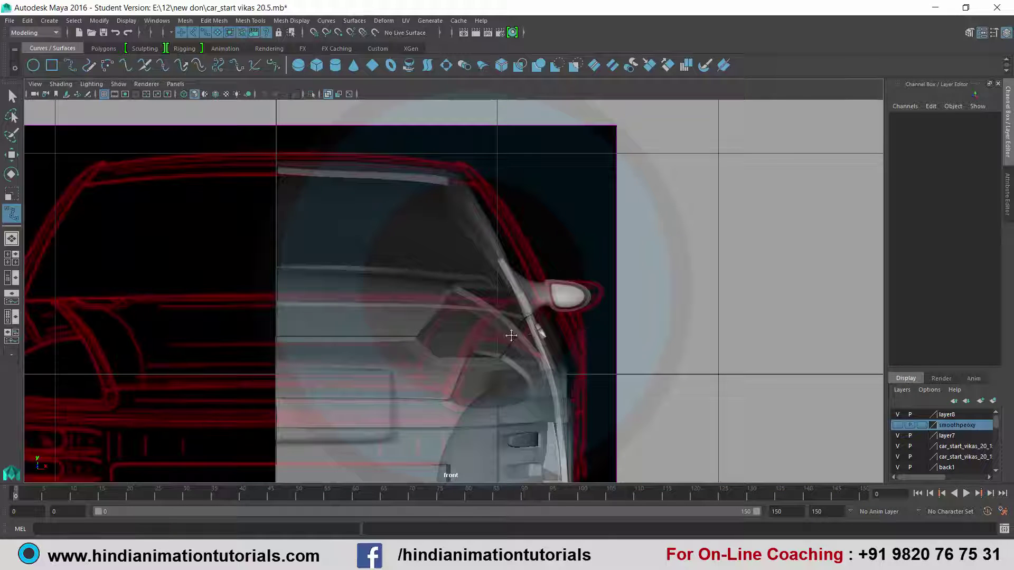
alt+middle_drag(511, 336, 616, 345)
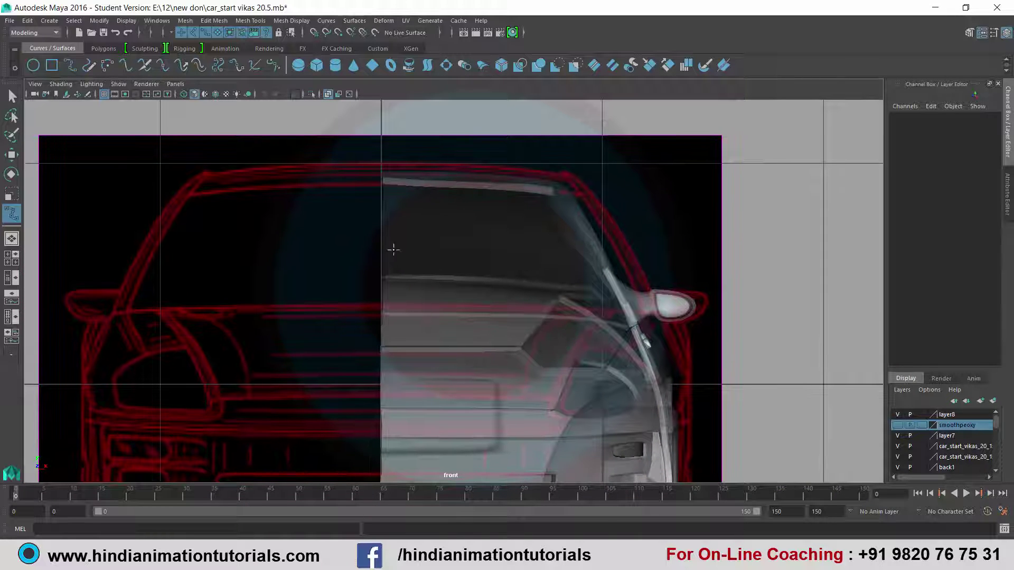
Draw a three-point EP profile curve, curve7, across the car's rear, then restore four views
click(382, 221)
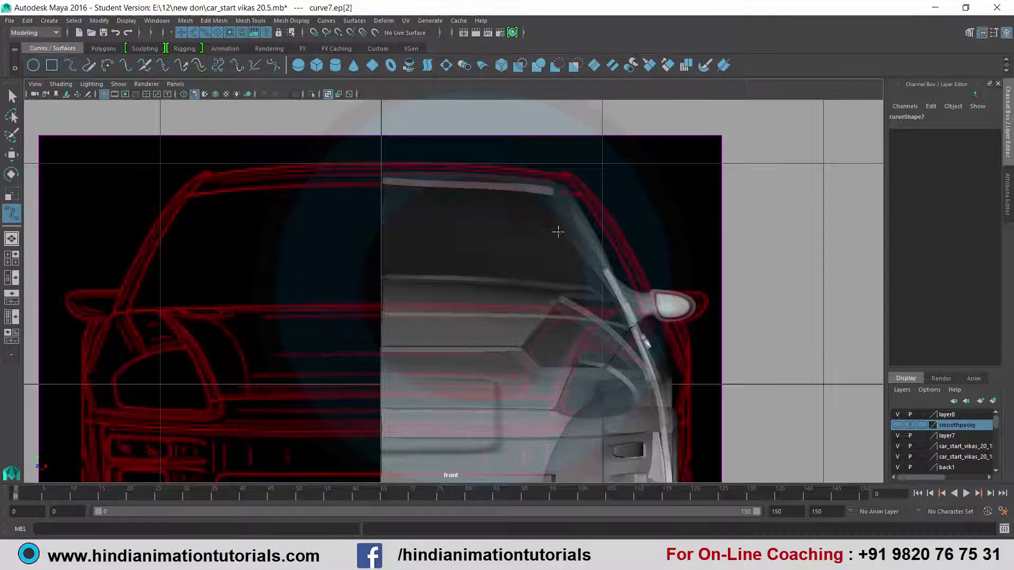
click(558, 232)
click(587, 269)
key(q)
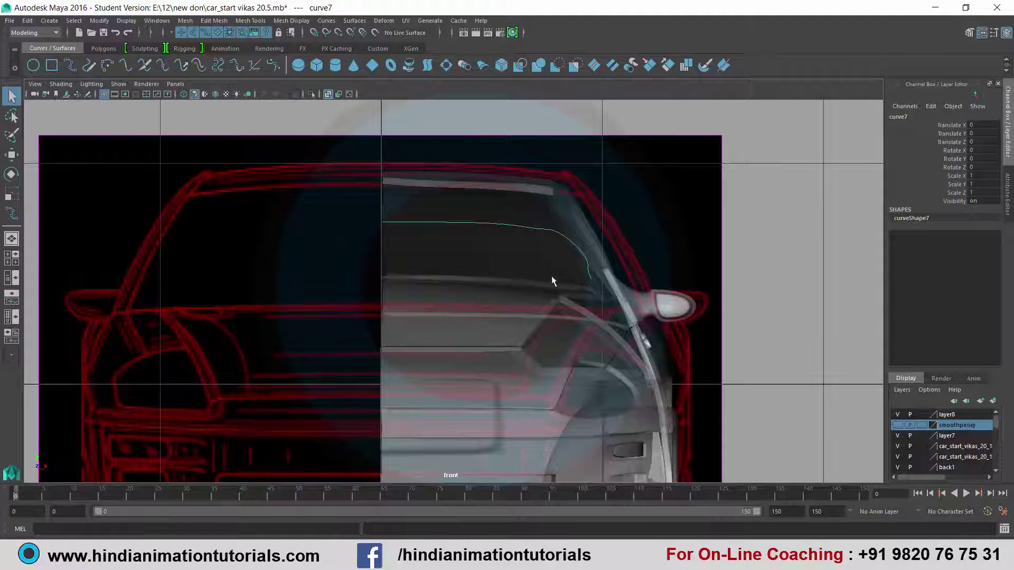
key(space)
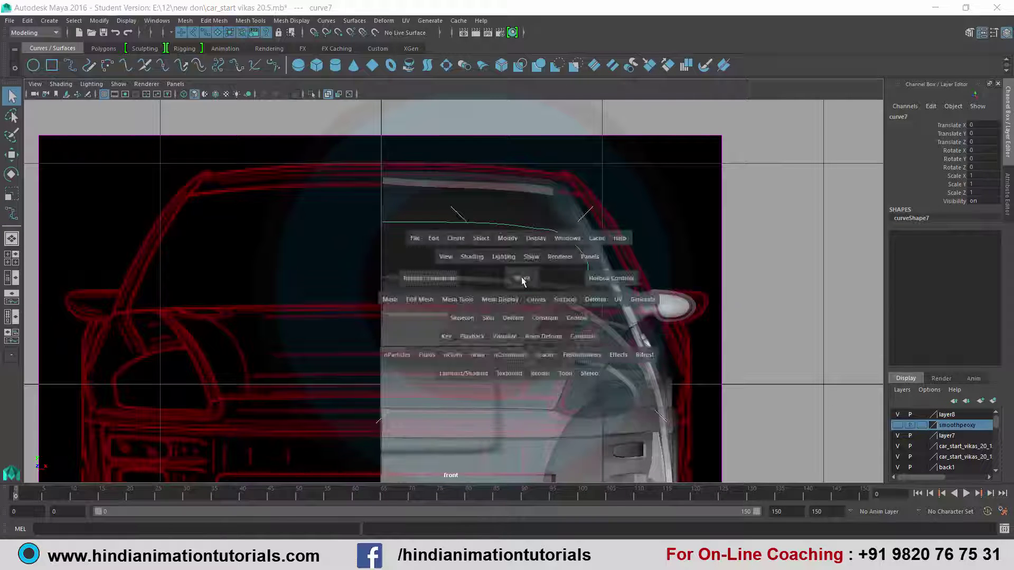
Show the car in the top view and move curve7 along Z to -2.853 over the trunk
scroll(316, 220, up, 2)
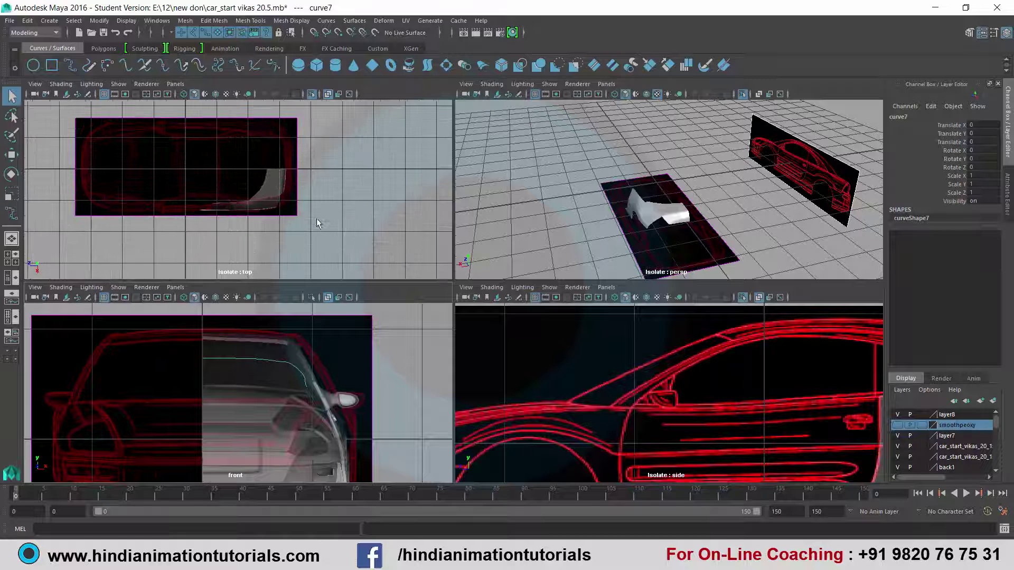
scroll(314, 226, up, 2)
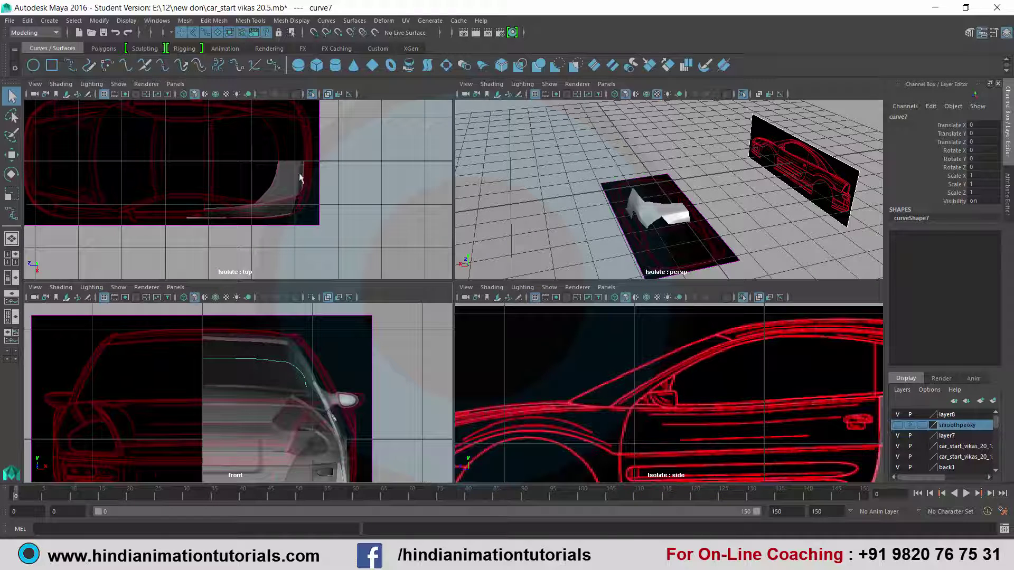
click(311, 94)
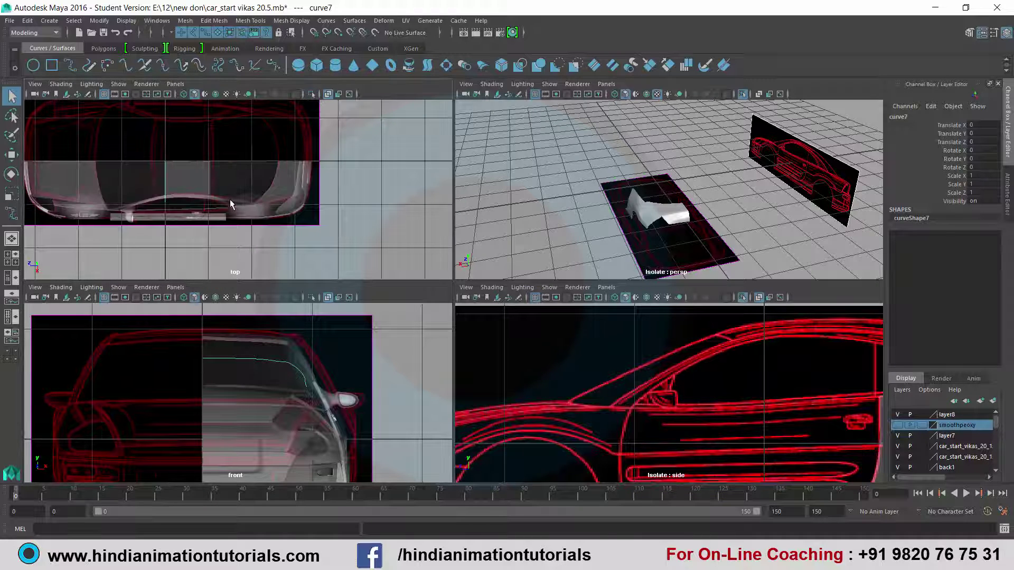
key(w)
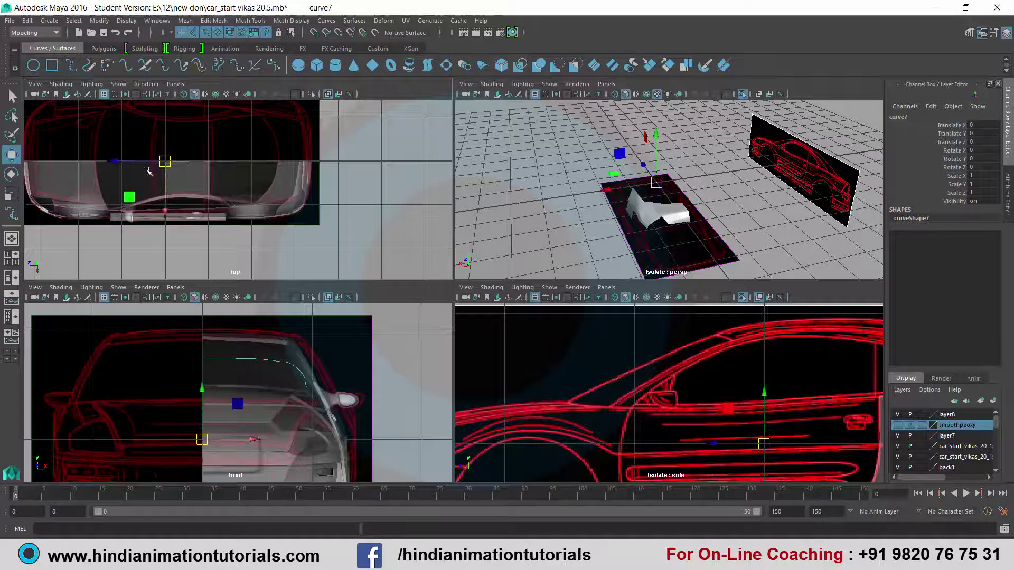
drag(130, 162, 238, 173)
alt+middle_drag(636, 369, 423, 395)
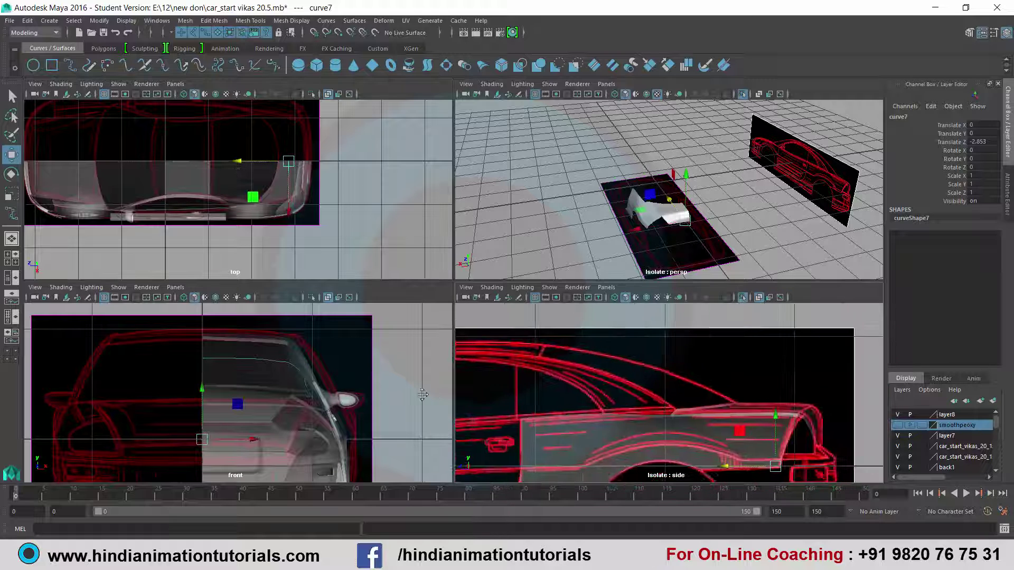
alt+middle_drag(623, 390, 575, 338)
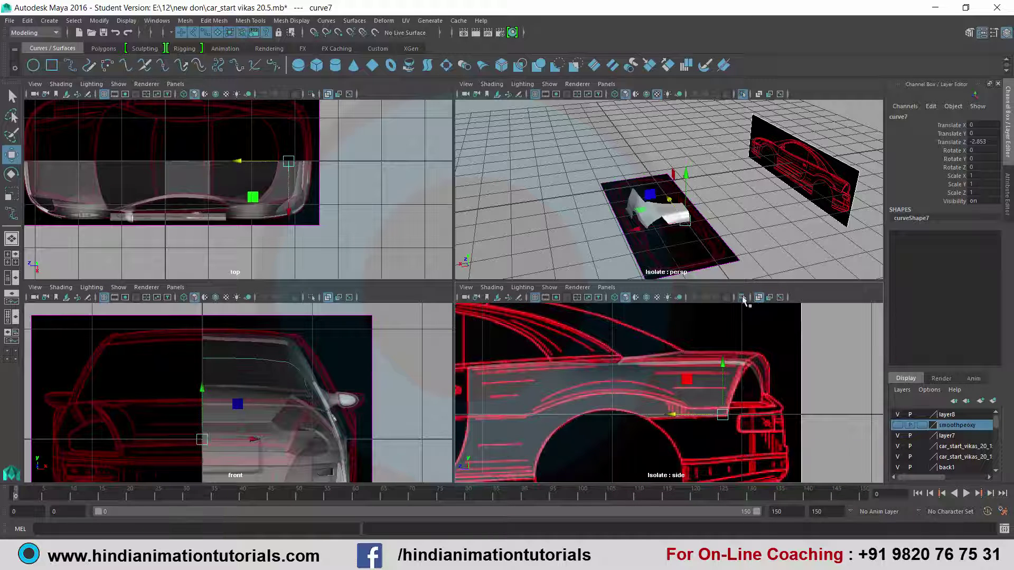
click(742, 298)
Maximize the perspective view with the whole car shown and orbit to check curve7 above the trunk
key(space)
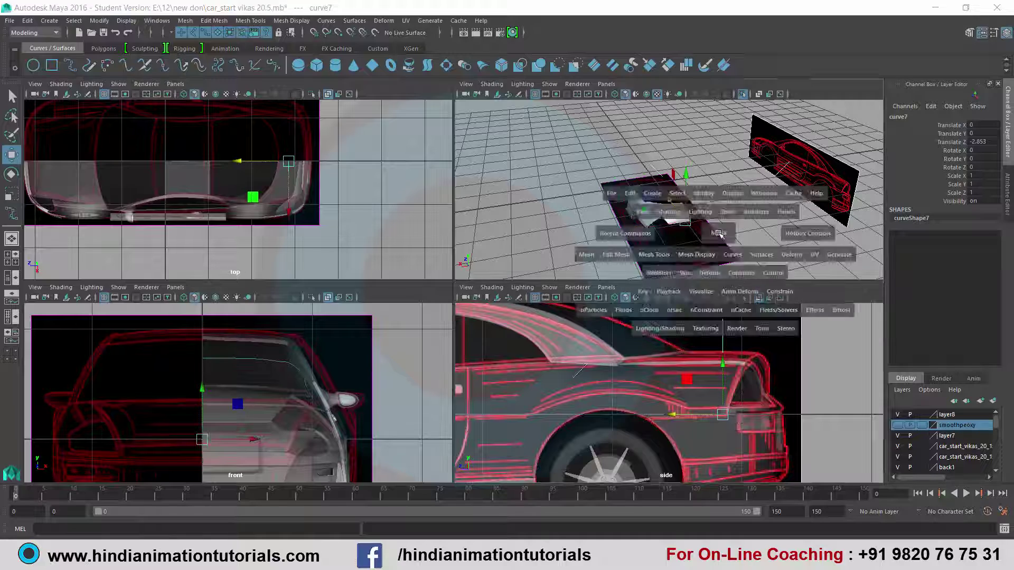
alt+drag(516, 352, 533, 390)
scroll(532, 389, up, 2)
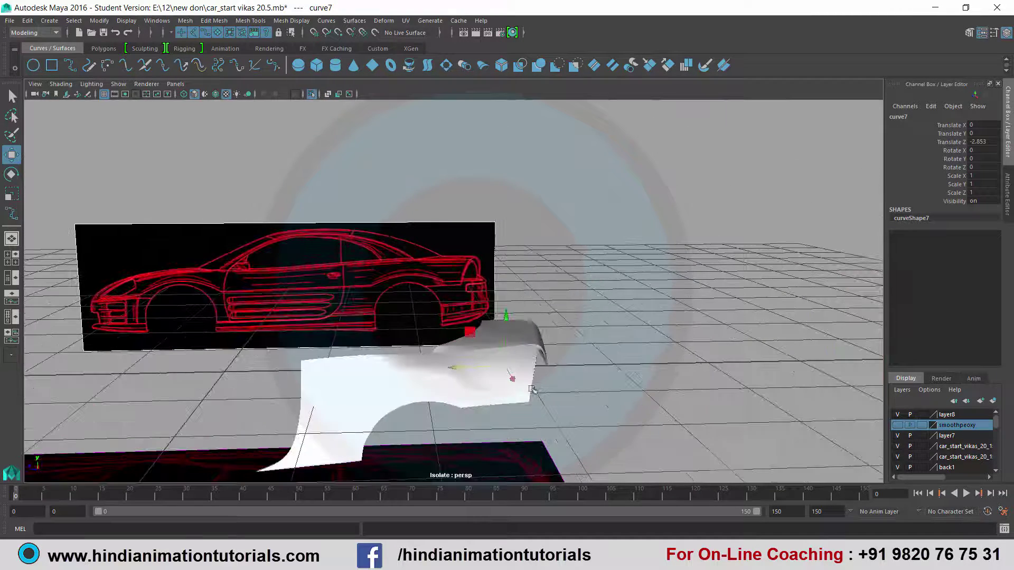
click(311, 94)
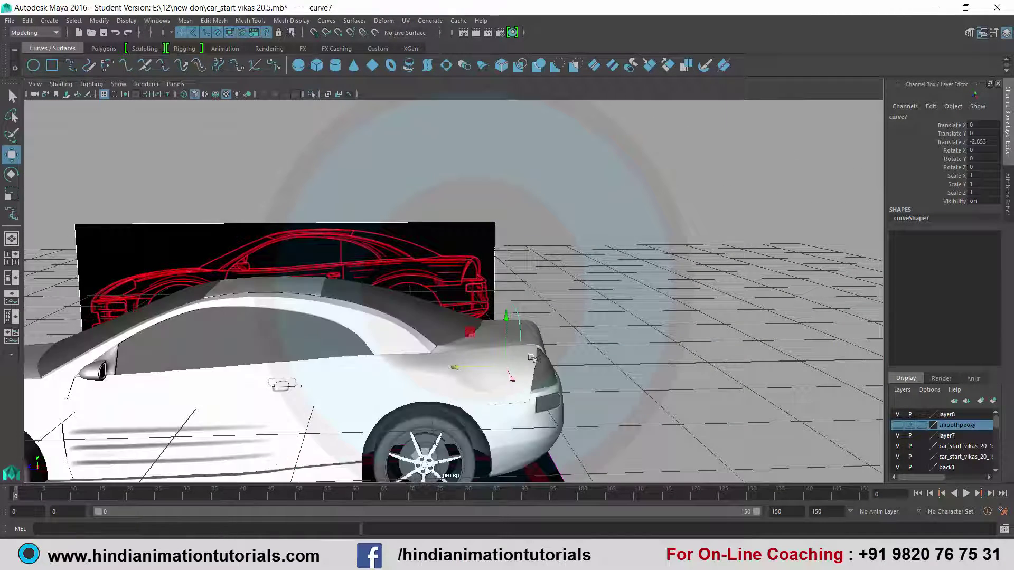
mouse_move(572, 351)
alt+mouse_down()
mouse_move(579, 364)
mouse_move(484, 350)
alt+mouse_up()
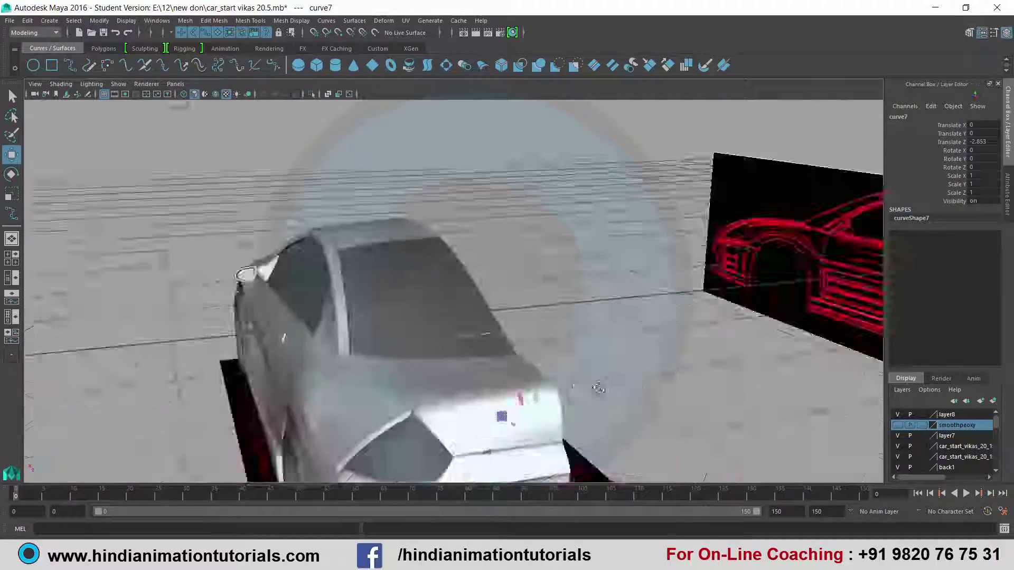
mouse_move(484, 351)
alt+mouse_down()
mouse_move(666, 387)
mouse_move(596, 385)
mouse_move(595, 404)
mouse_move(606, 374)
mouse_move(594, 349)
alt+mouse_up()
click(621, 395)
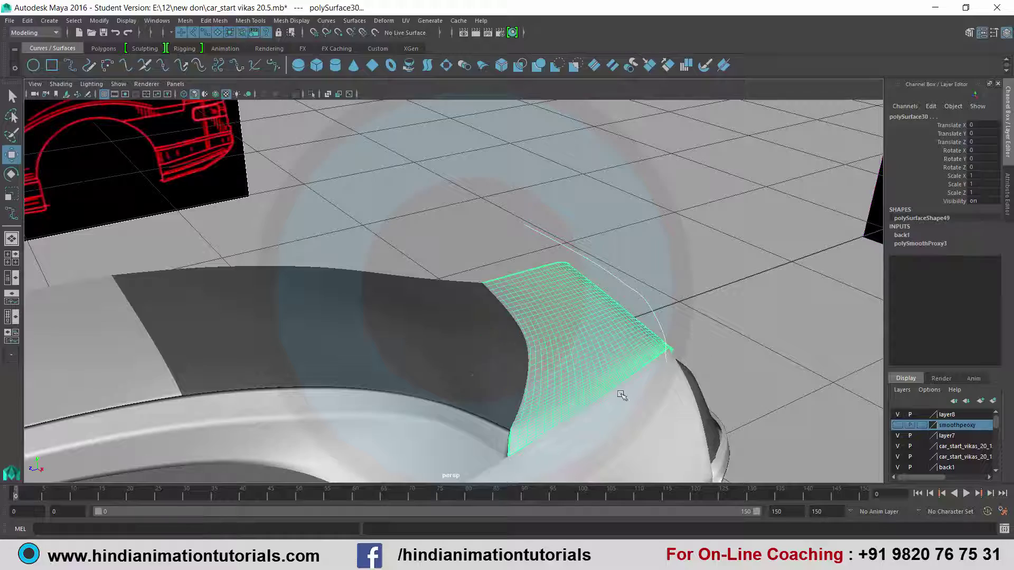
Isolate the rear fender with the side, ground and front blueprint planes in perspective, then restore four views
click(650, 439)
alt+drag(710, 305, 688, 328)
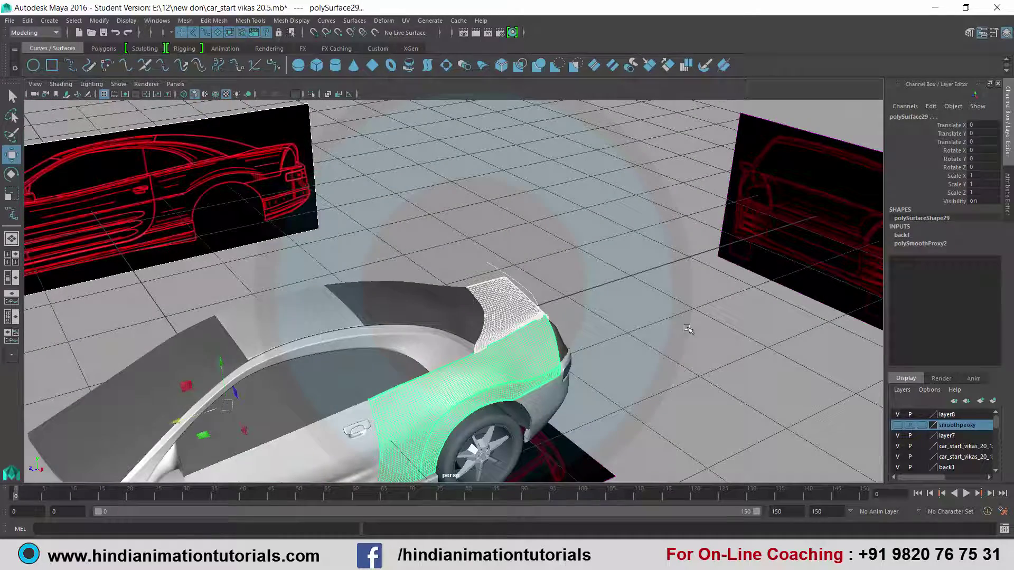
click(221, 145)
mouse_move(498, 247)
alt+mouse_down()
mouse_move(593, 312)
mouse_move(521, 440)
alt+mouse_up()
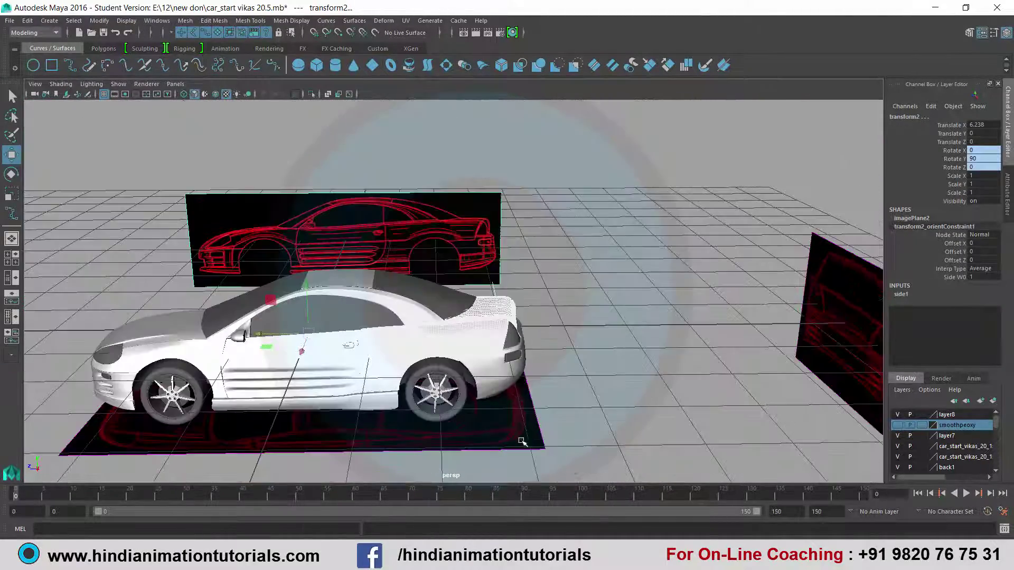
click(525, 442)
click(819, 266)
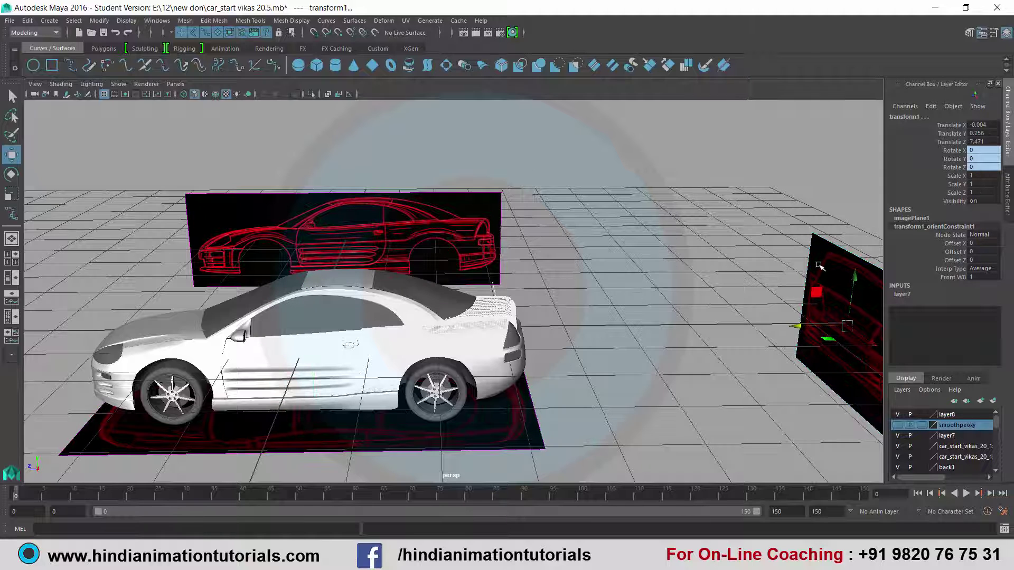
click(311, 94)
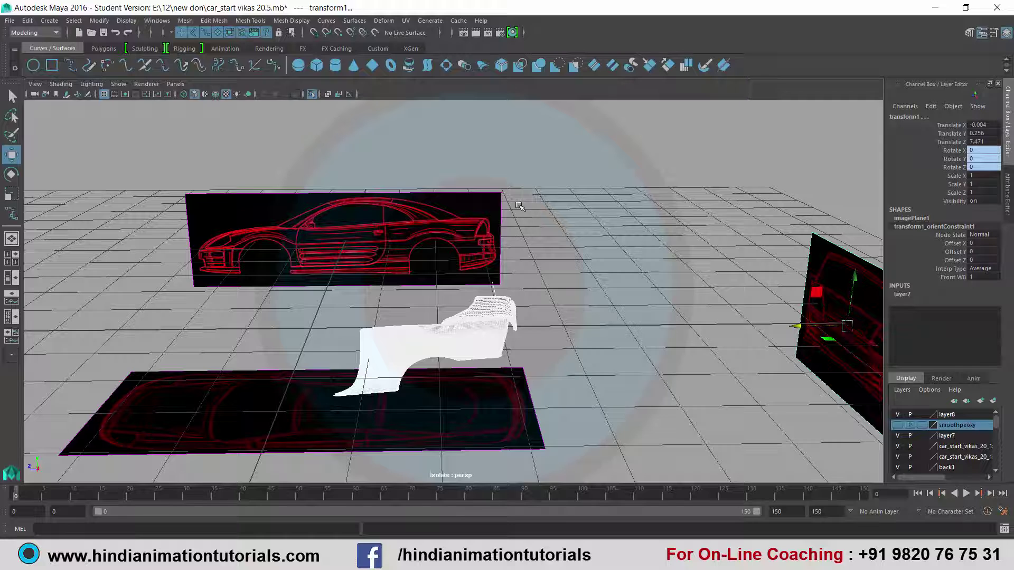
key(space)
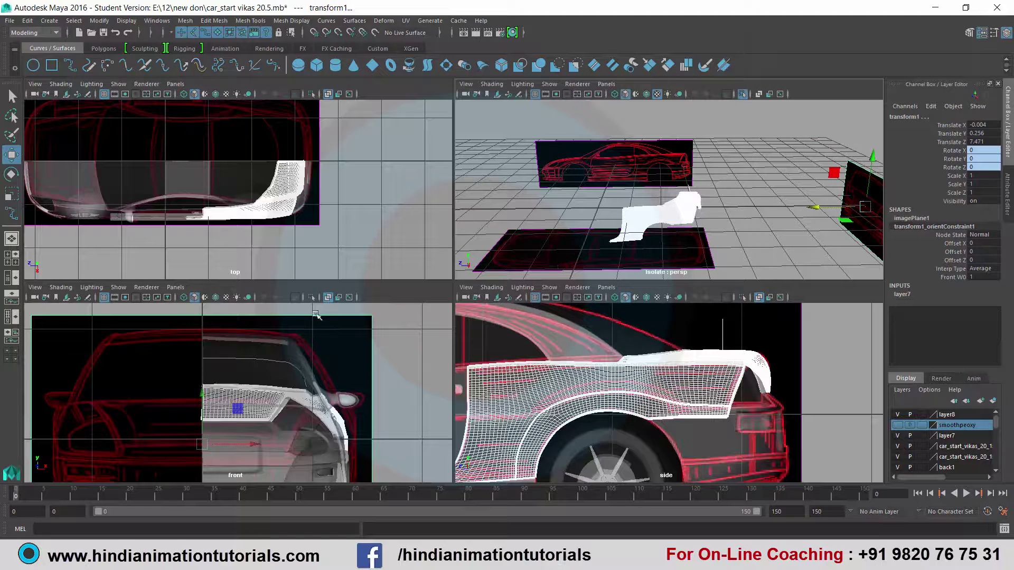
Isolate the selection in the front, top and side views, then clear the selection
click(312, 297)
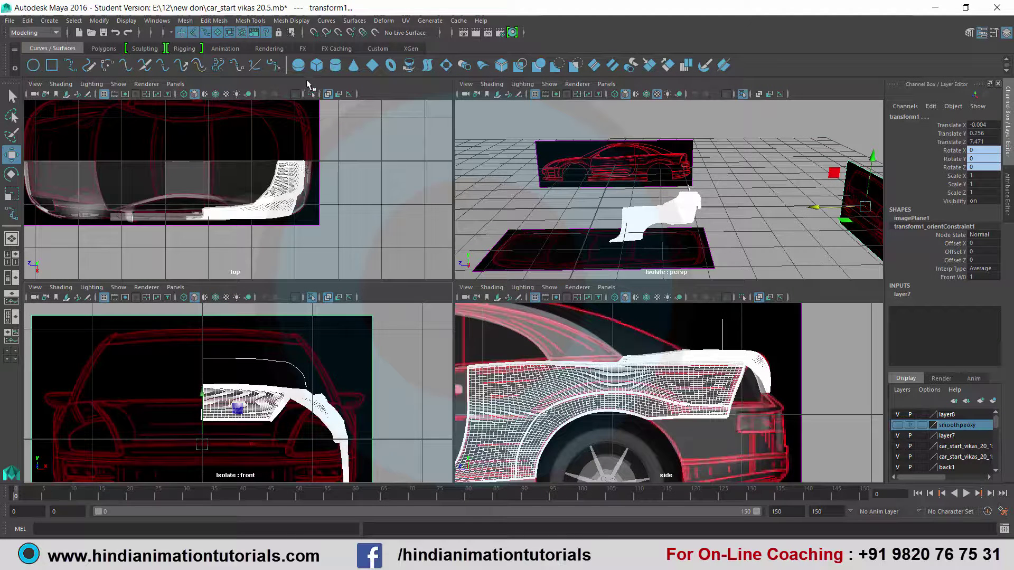
click(311, 94)
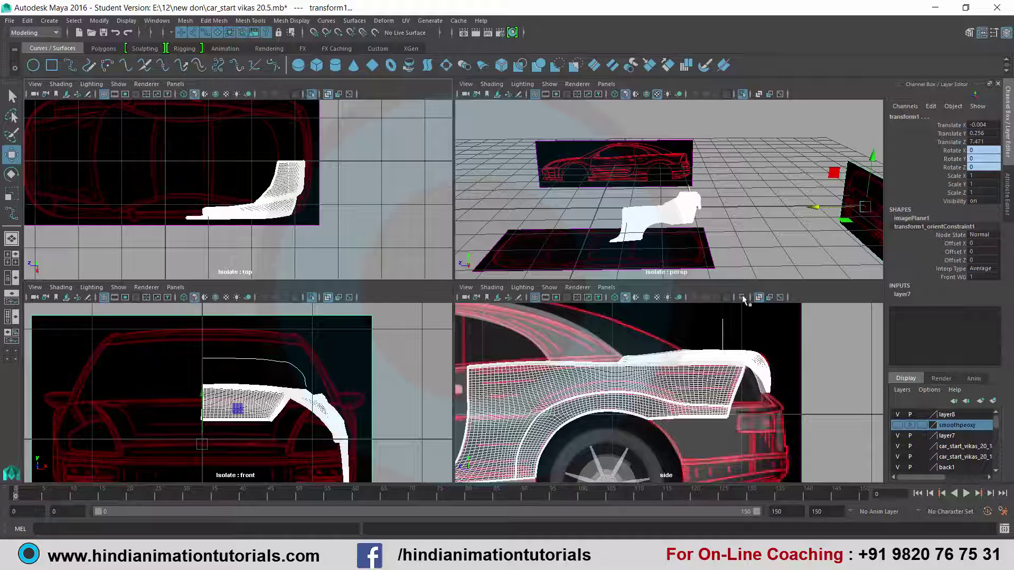
click(742, 298)
click(741, 327)
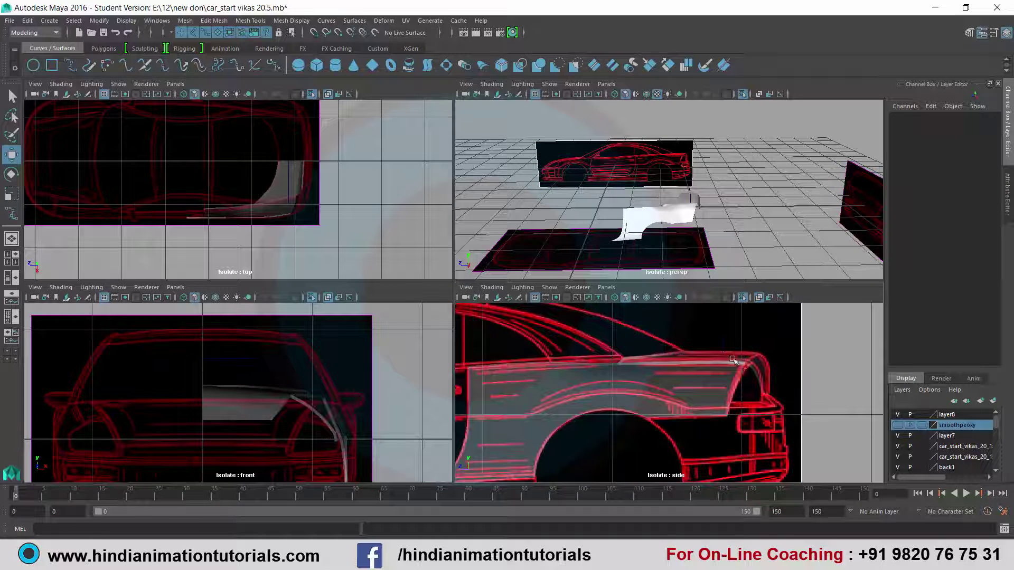
Zoom the top view in on the rear fender and select curve7 for component editing
scroll(721, 235, up, 3)
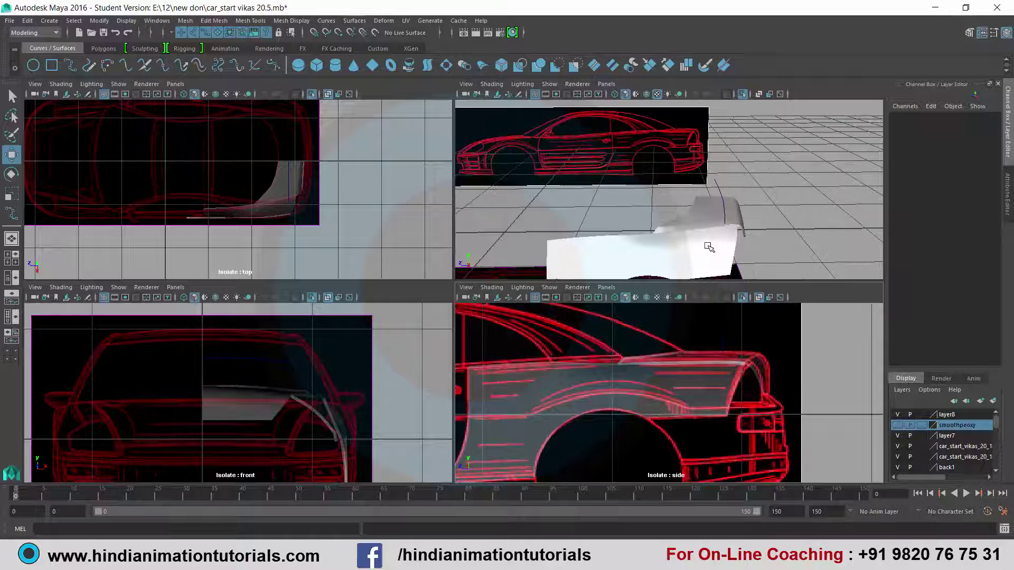
scroll(354, 390, up, 3)
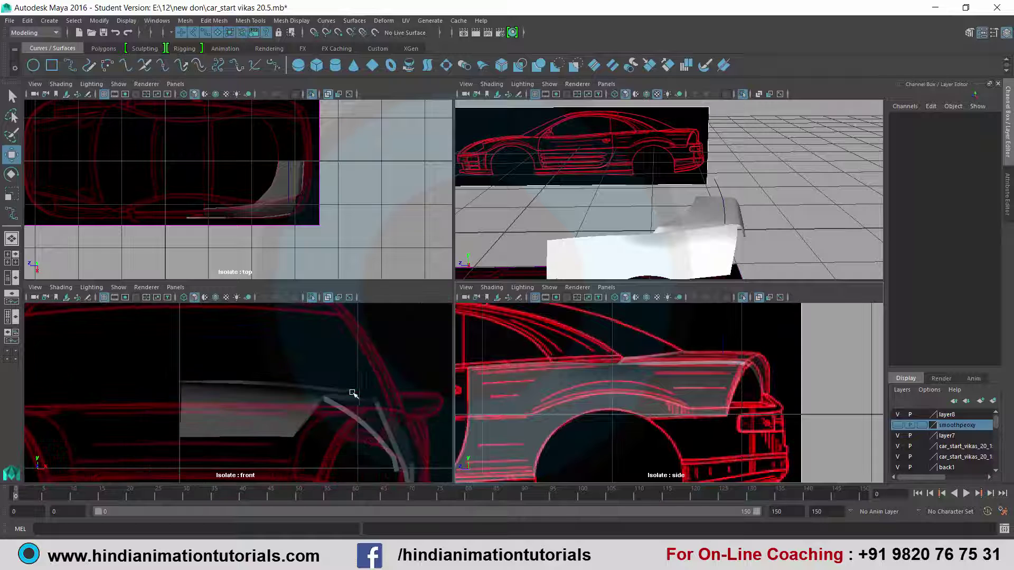
click(319, 346)
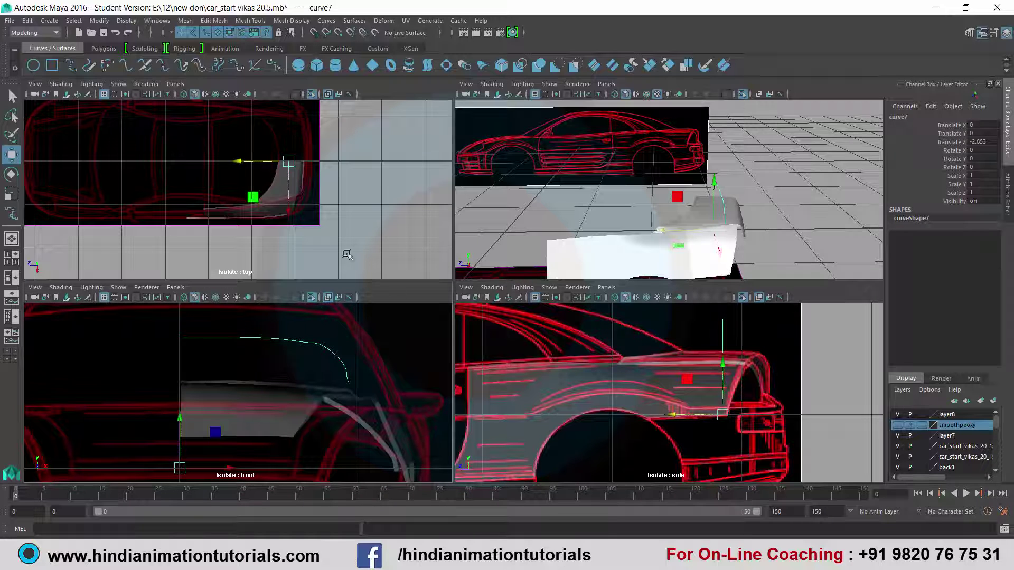
scroll(316, 230, up, 3)
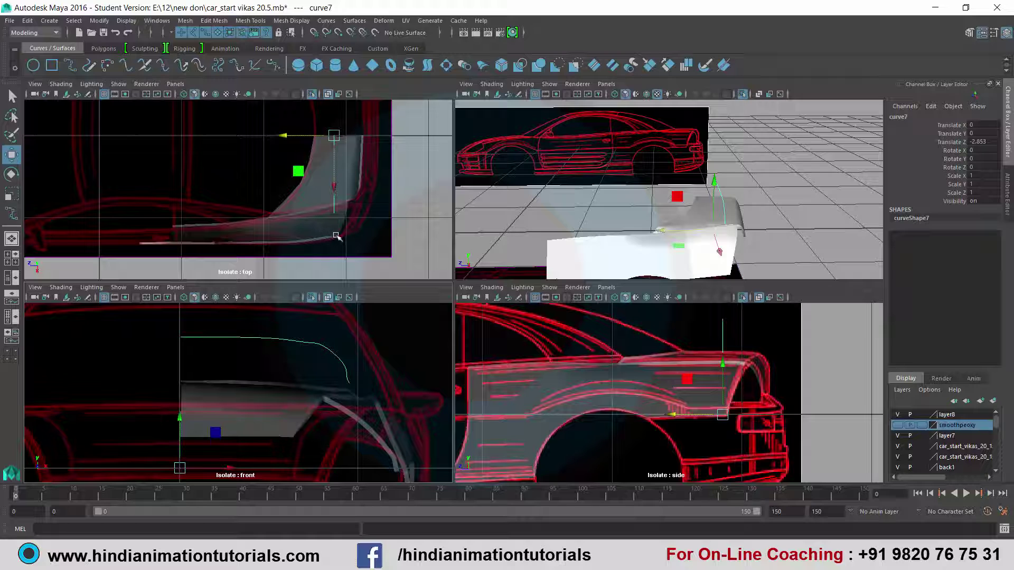
scroll(336, 236, up, 2)
scroll(335, 236, up, 1)
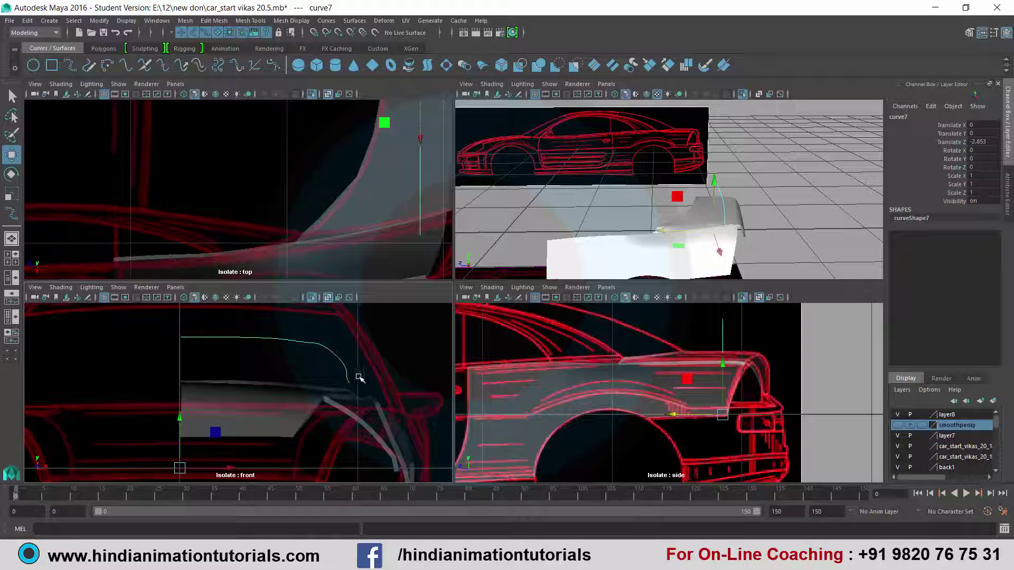
right_drag(336, 297, 299, 294)
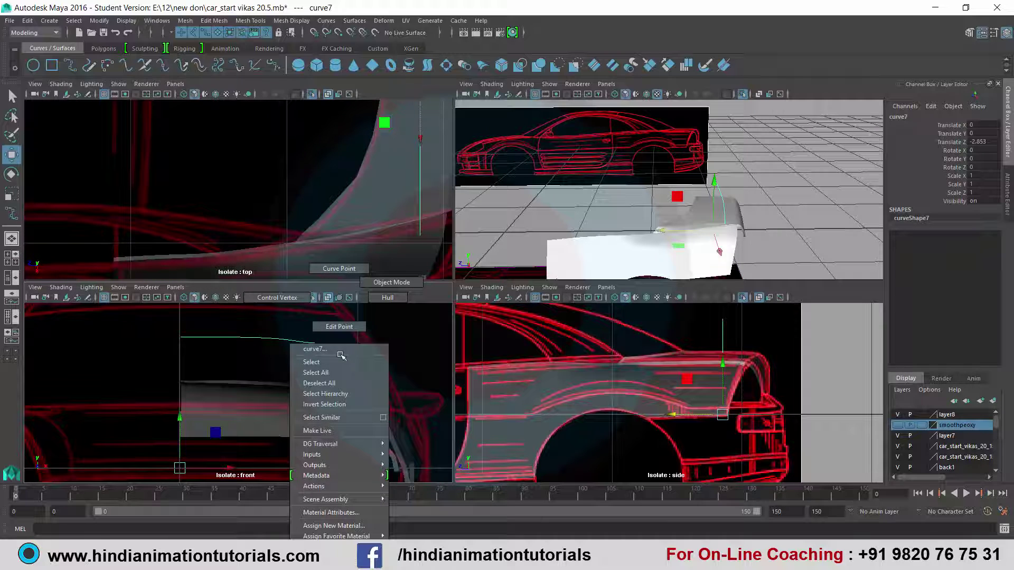
Switch curve7 to control vertices and pull its third CV left to lengthen the flat top
click(299, 294)
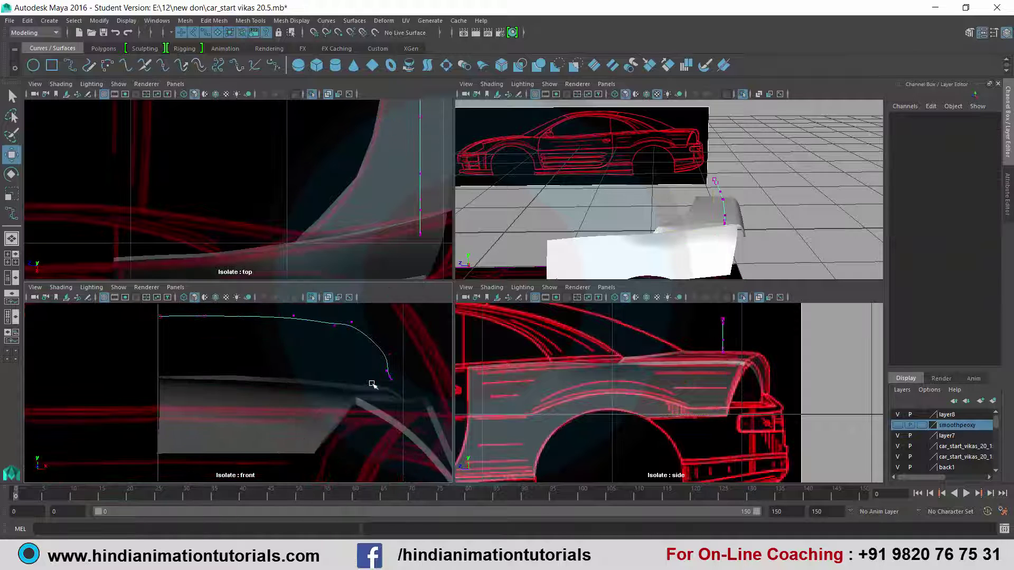
scroll(404, 388, up, 1)
alt+middle_drag(253, 381, 221, 386)
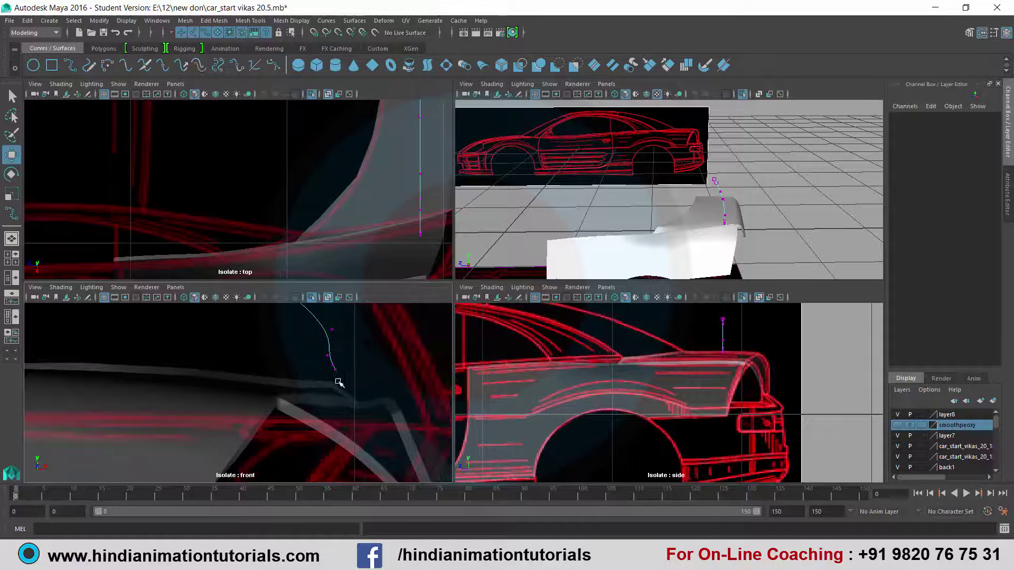
mouse_move(660, 211)
alt+mouse_down()
mouse_move(731, 225)
mouse_move(687, 237)
mouse_move(651, 192)
mouse_move(679, 172)
alt+mouse_up()
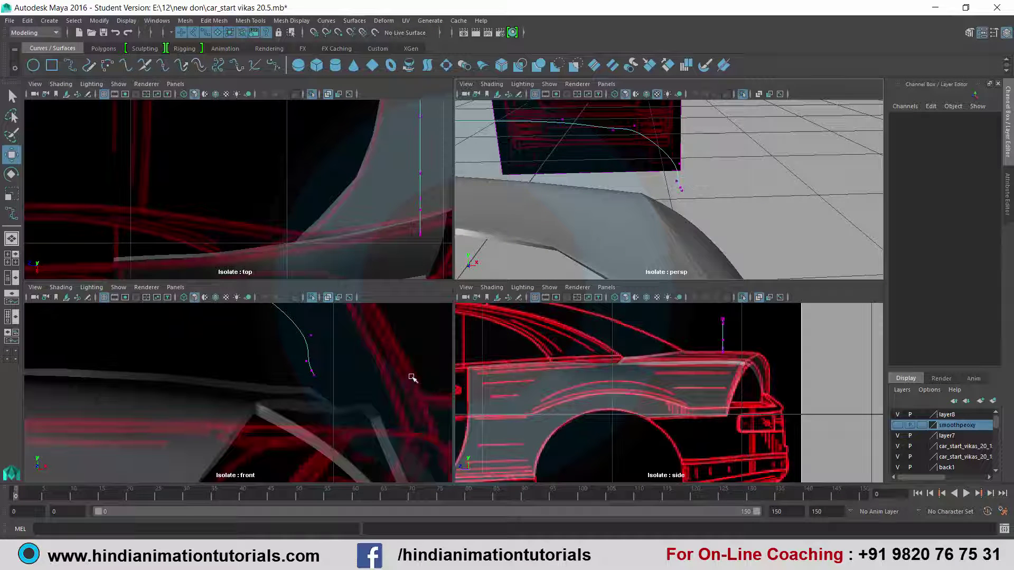
alt+middle_drag(344, 385, 389, 395)
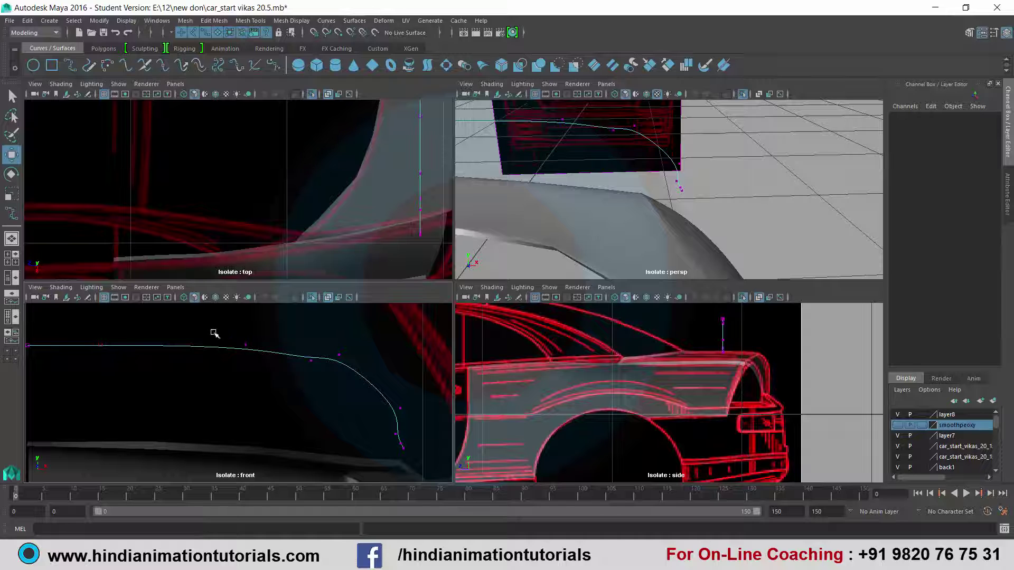
drag(211, 330, 301, 384)
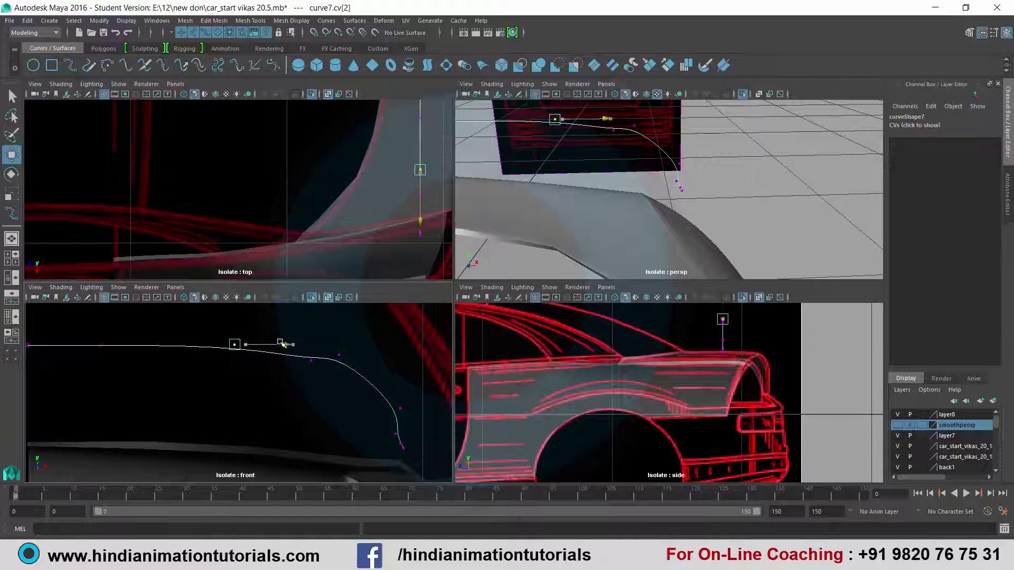
drag(281, 343, 153, 344)
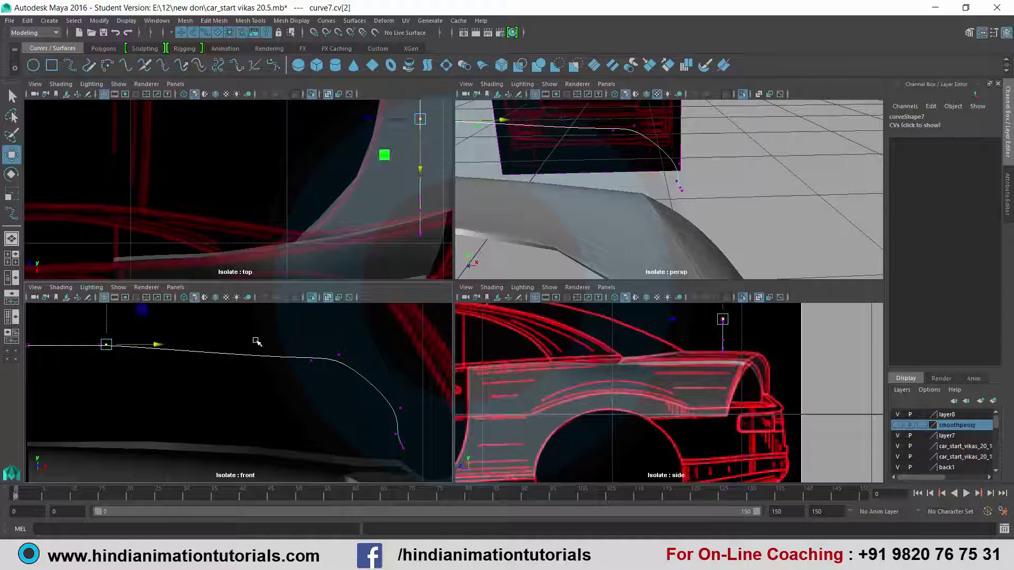
Raise and shift the next few CVs left to smooth and tighten the bend
mouse_move(256, 341)
mouse_down()
mouse_move(333, 372)
mouse_move(286, 360)
mouse_up()
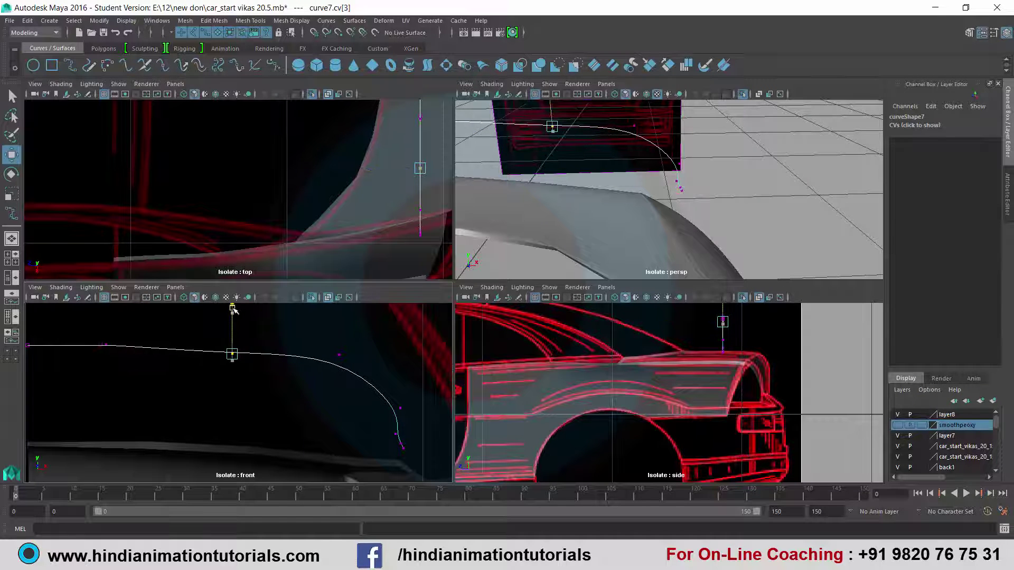
drag(233, 315, 233, 305)
drag(286, 351, 249, 352)
click(339, 355)
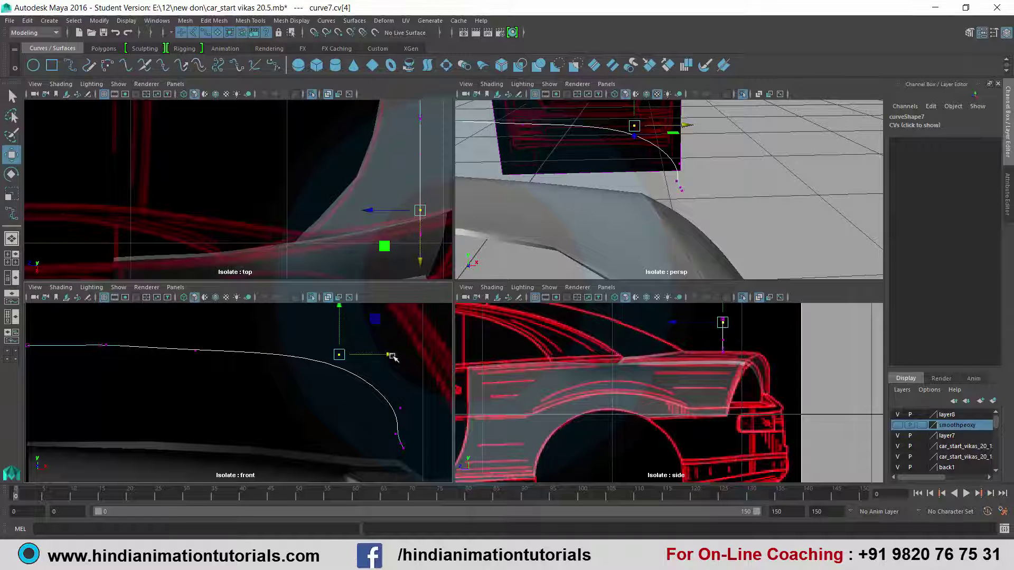
mouse_move(387, 355)
mouse_down()
mouse_move(316, 355)
mouse_move(361, 354)
mouse_up()
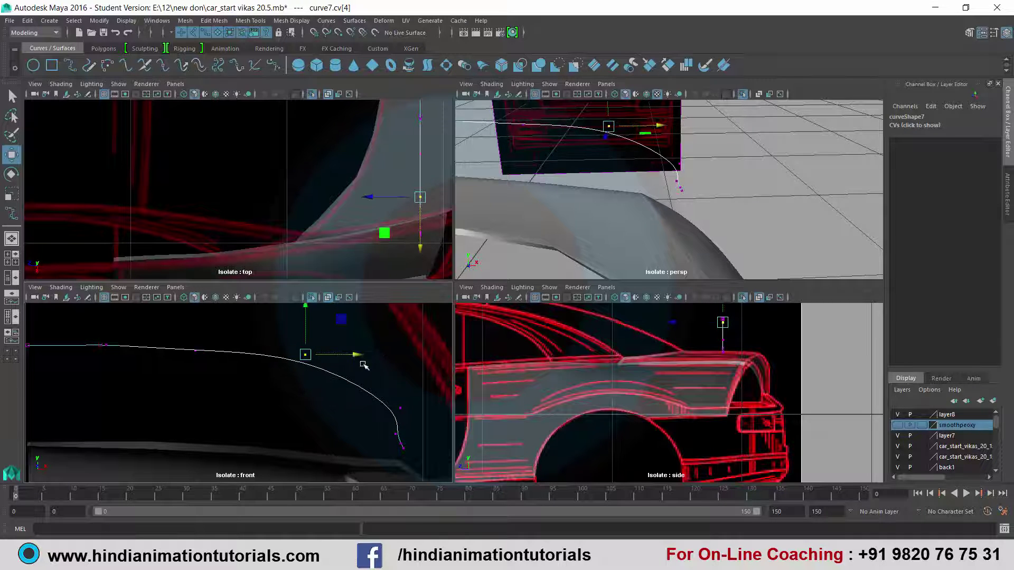
drag(412, 415, 353, 378)
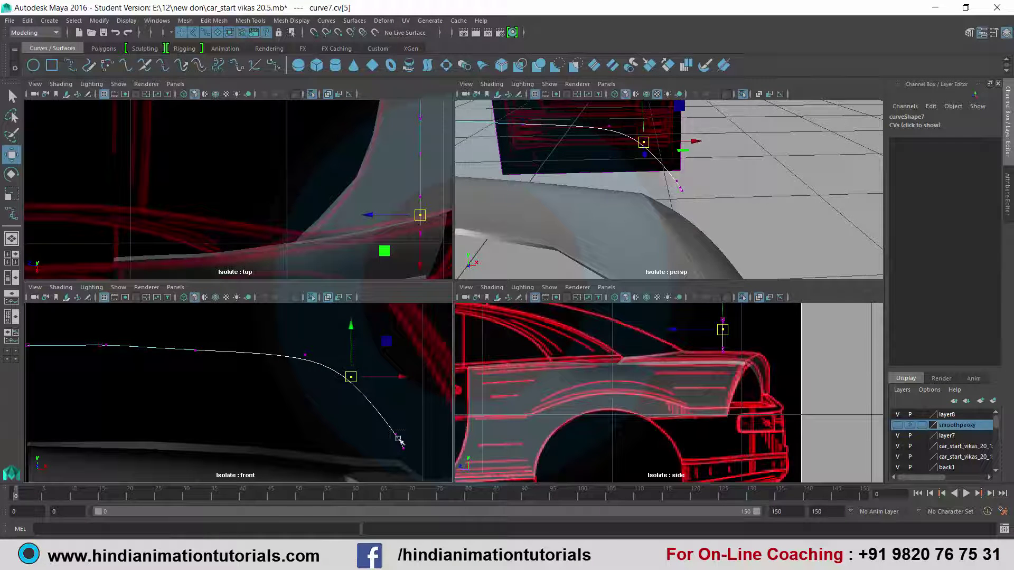
Adjust the three curve-end CVs, reverting a trial move, then select the bend's top and bottom CVs
drag(399, 439, 429, 458)
mouse_move(394, 425)
alt+middle_down()
mouse_move(380, 344)
mouse_move(381, 379)
alt+middle_up()
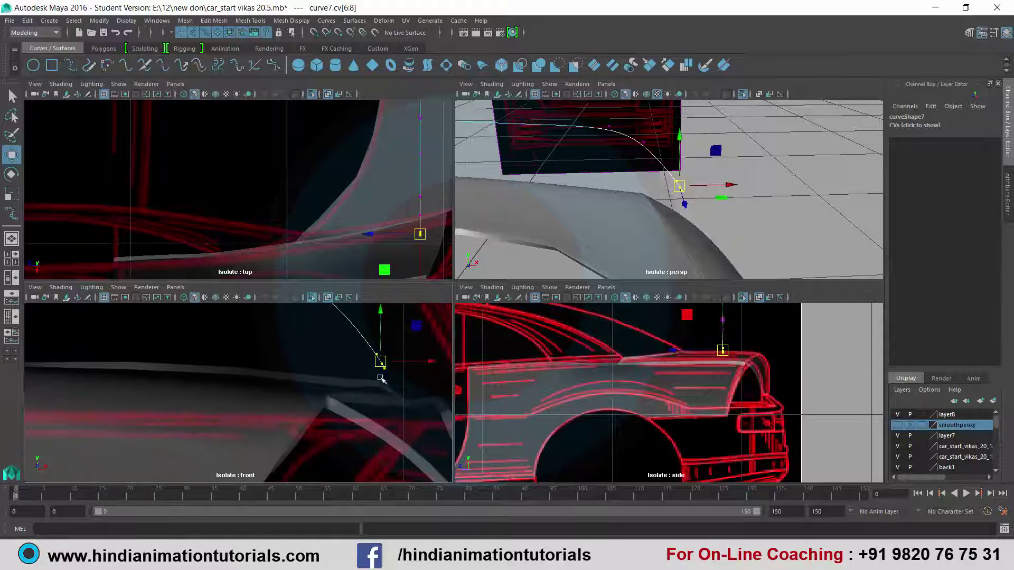
drag(434, 365, 396, 362)
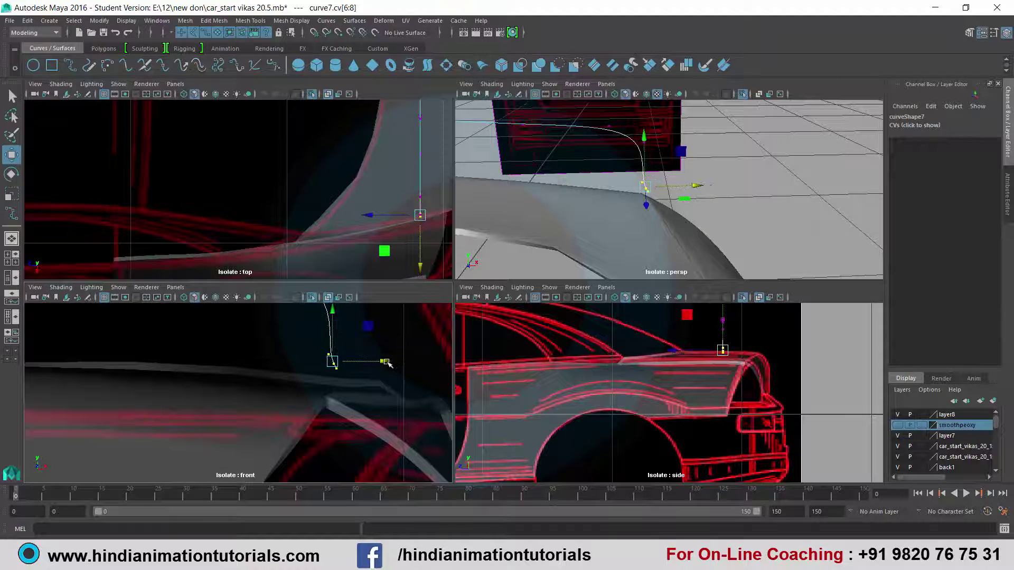
alt+middle_drag(374, 393, 387, 385)
click(391, 371)
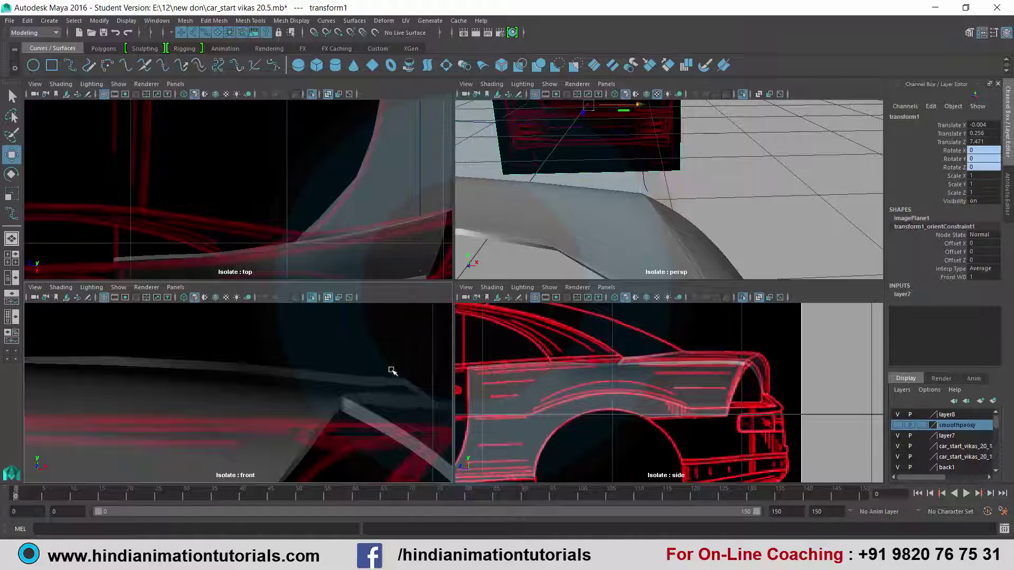
key(ctrl+z)
mouse_move(374, 362)
mouse_down()
mouse_move(328, 357)
mouse_move(370, 376)
mouse_move(400, 361)
mouse_up()
key(ctrl+z)
alt+middle_drag(341, 330, 345, 357)
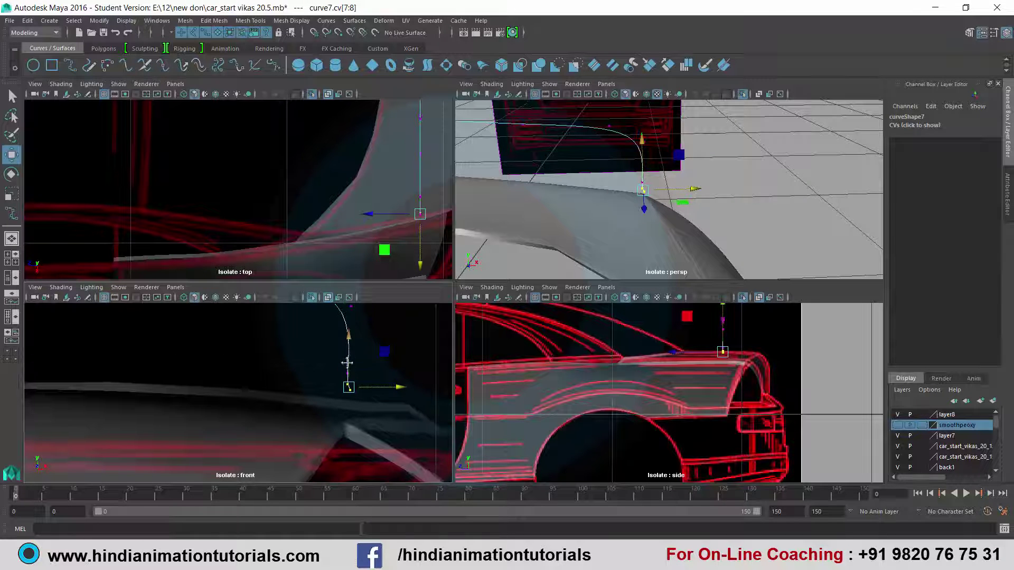
drag(333, 320, 335, 322)
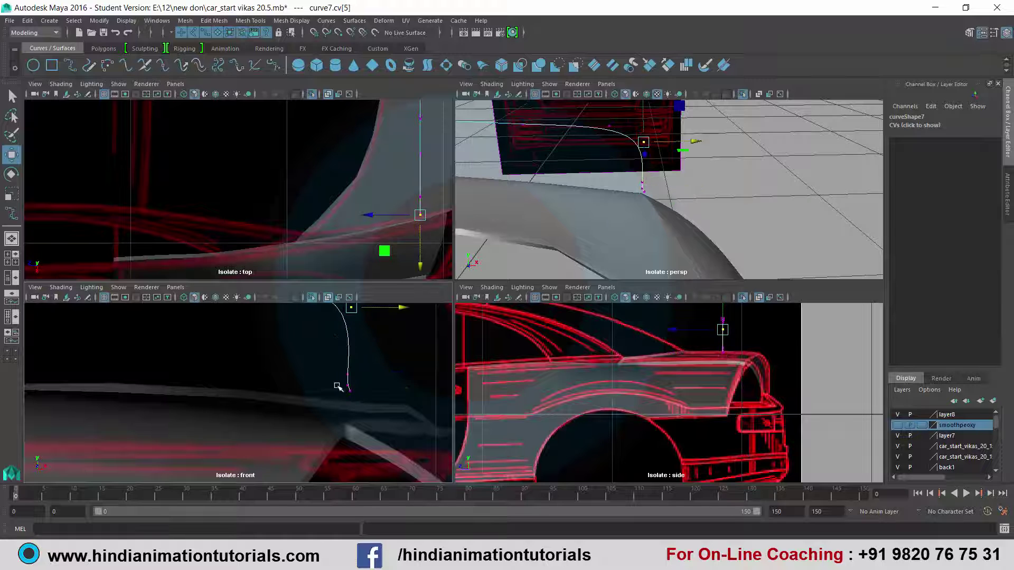
drag(358, 403, 397, 392)
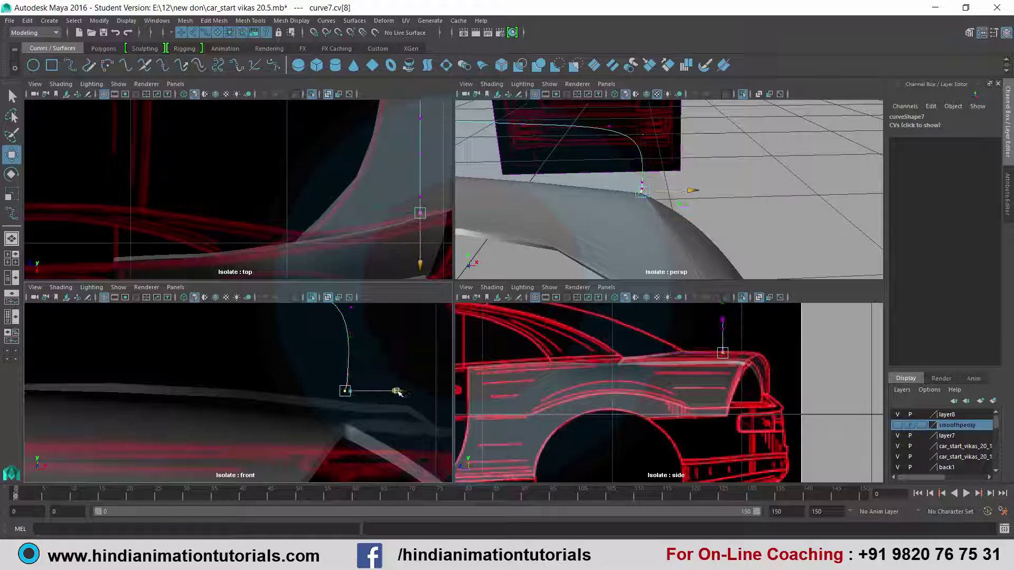
Select curve7's two middle CVs in the maximized perspective view, then return to four views
key(space)
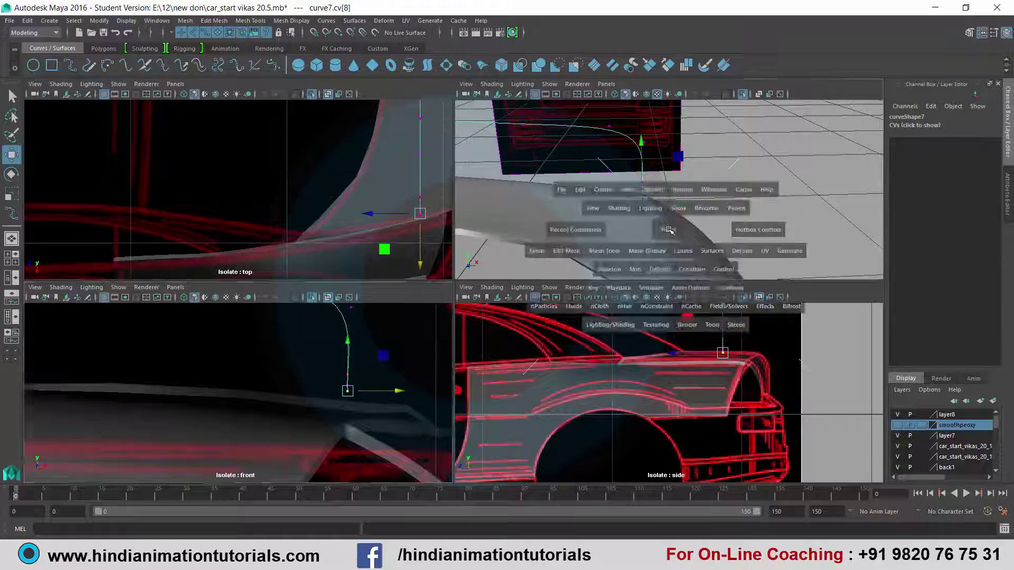
alt+drag(364, 302, 510, 328)
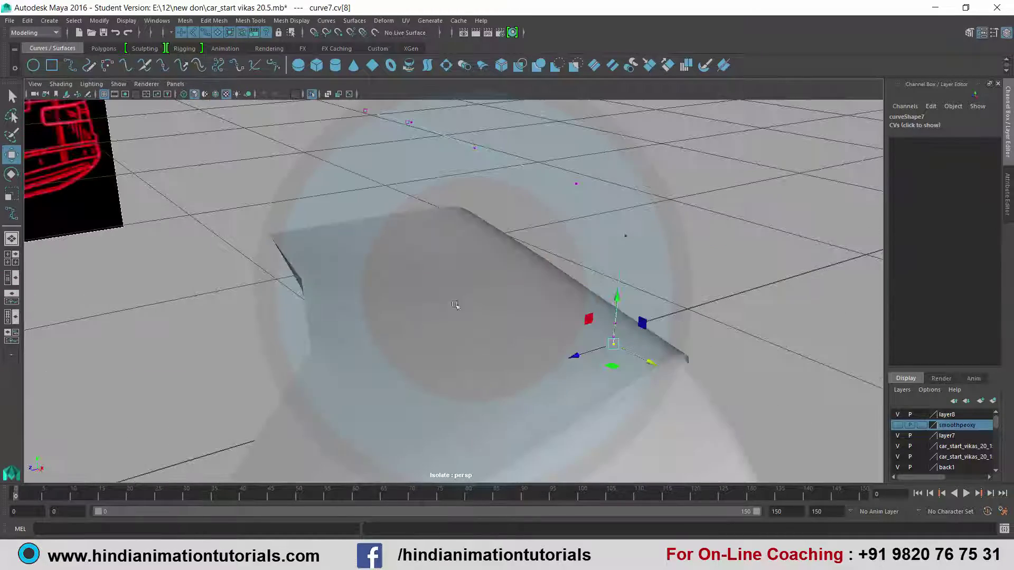
mouse_move(477, 176)
mouse_down()
mouse_move(578, 253)
mouse_move(525, 232)
mouse_move(406, 298)
mouse_move(595, 289)
mouse_up()
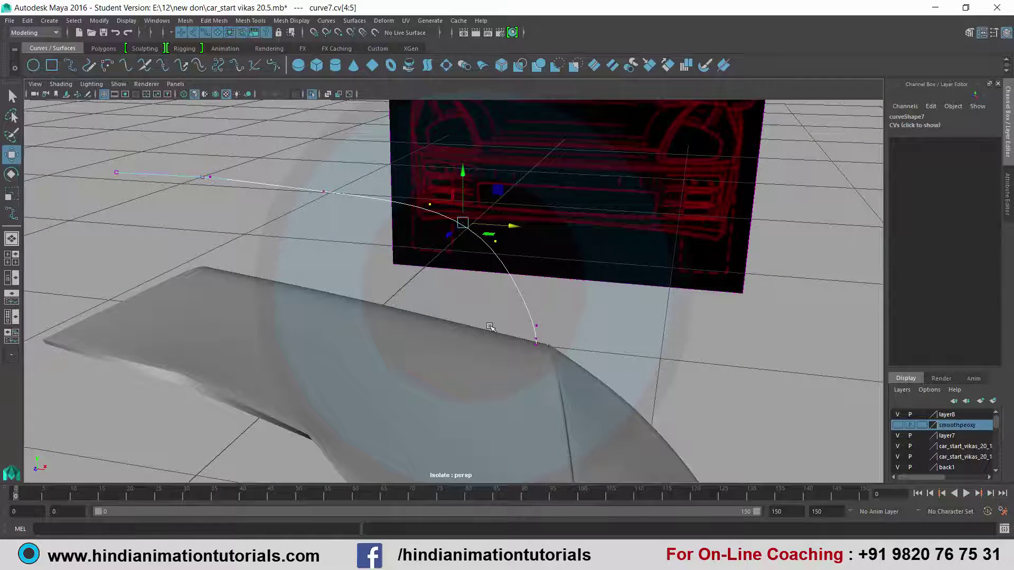
mouse_move(663, 317)
alt+mouse_down()
mouse_move(581, 316)
mouse_move(607, 334)
alt+mouse_up()
key(space)
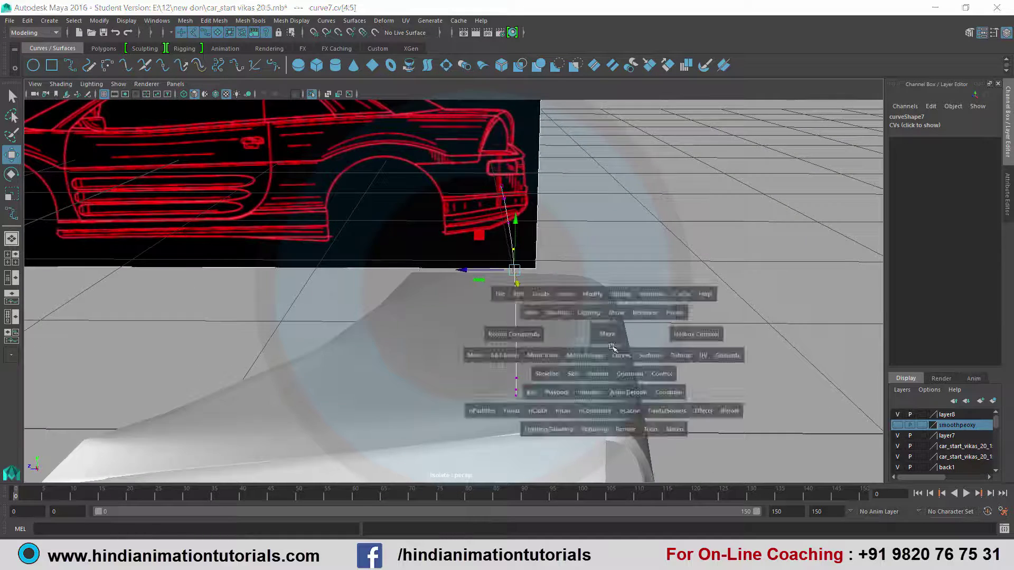
key(space)
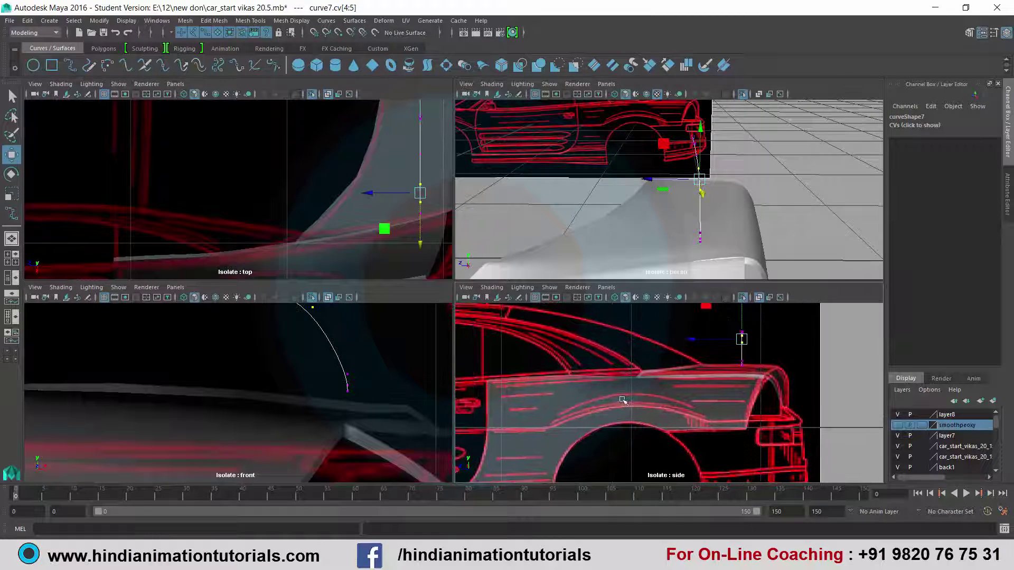
Box-select curve vertices in the side view and slide them along X
alt+drag(622, 400, 701, 354)
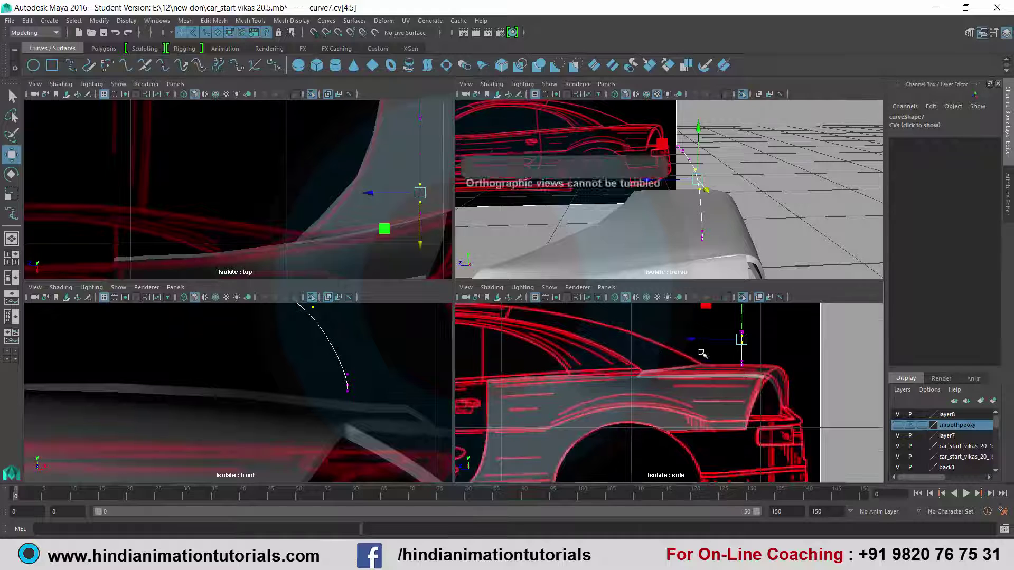
alt+middle_drag(701, 353, 704, 375)
mouse_move(770, 342)
mouse_down()
mouse_move(707, 389)
mouse_move(694, 378)
mouse_up()
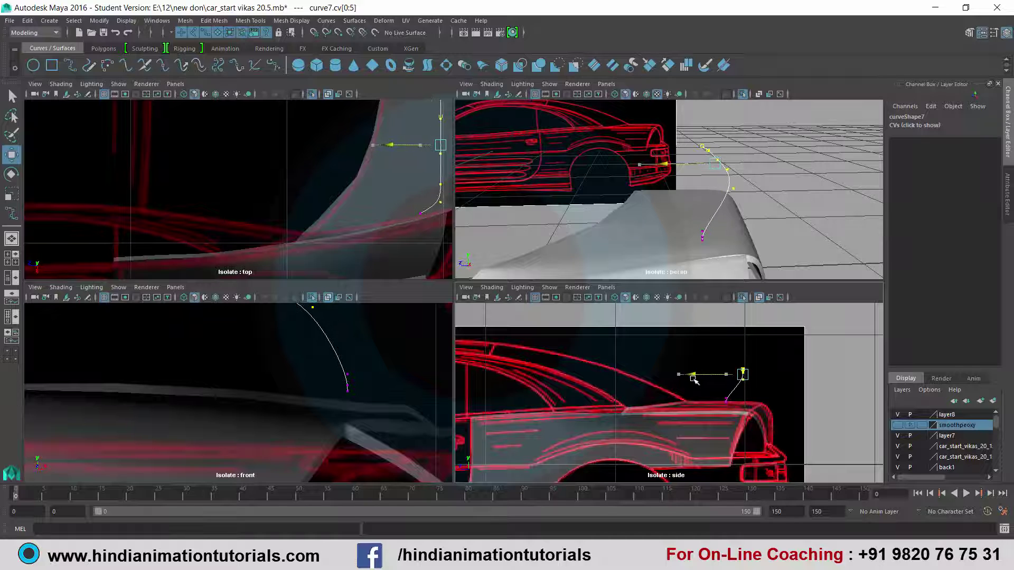
mouse_move(687, 222)
alt+mouse_down()
mouse_move(728, 226)
mouse_move(660, 227)
alt+mouse_up()
alt+middle_drag(660, 227, 655, 228)
alt+drag(656, 228, 596, 226)
alt+right_drag(595, 226, 627, 201)
drag(661, 176, 666, 176)
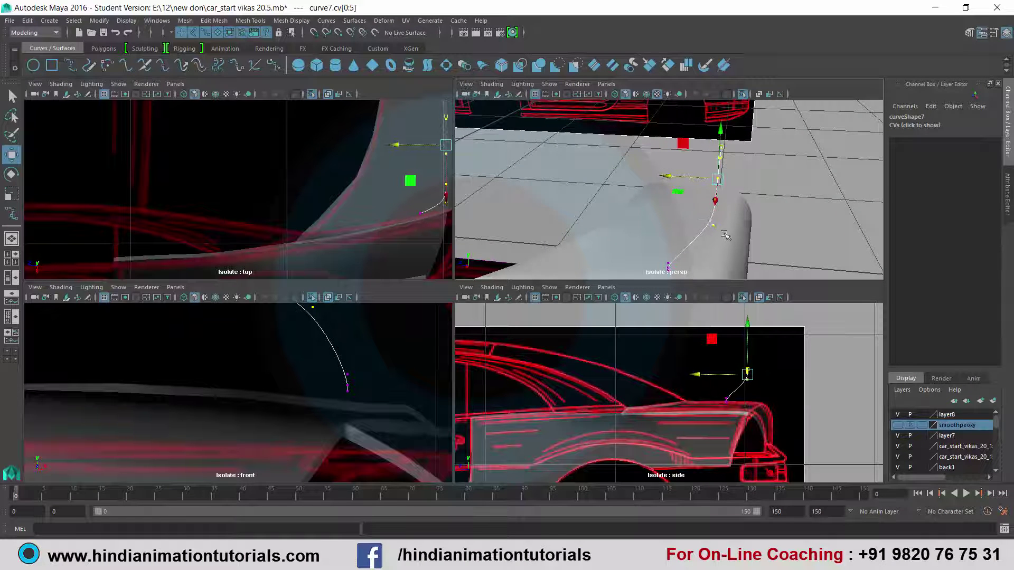
Move cv[5] left to reshape the curve, then inspect it in a full-size perspective view
click(660, 220)
click(713, 225)
mouse_move(663, 226)
mouse_down()
mouse_move(640, 216)
mouse_move(712, 244)
mouse_up()
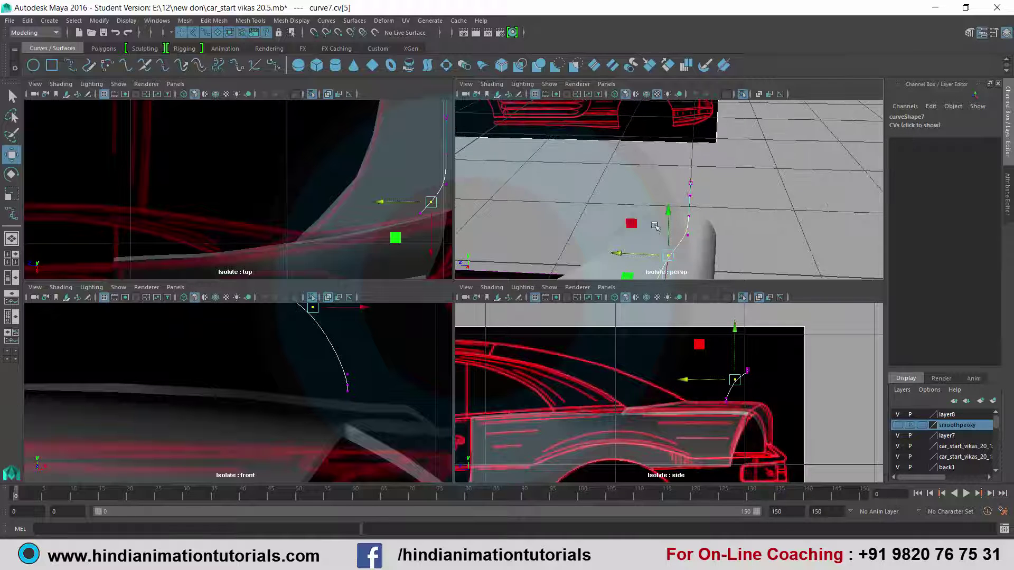
key(space)
mouse_move(520, 322)
alt+mouse_down()
mouse_move(537, 347)
mouse_move(526, 339)
alt+mouse_up()
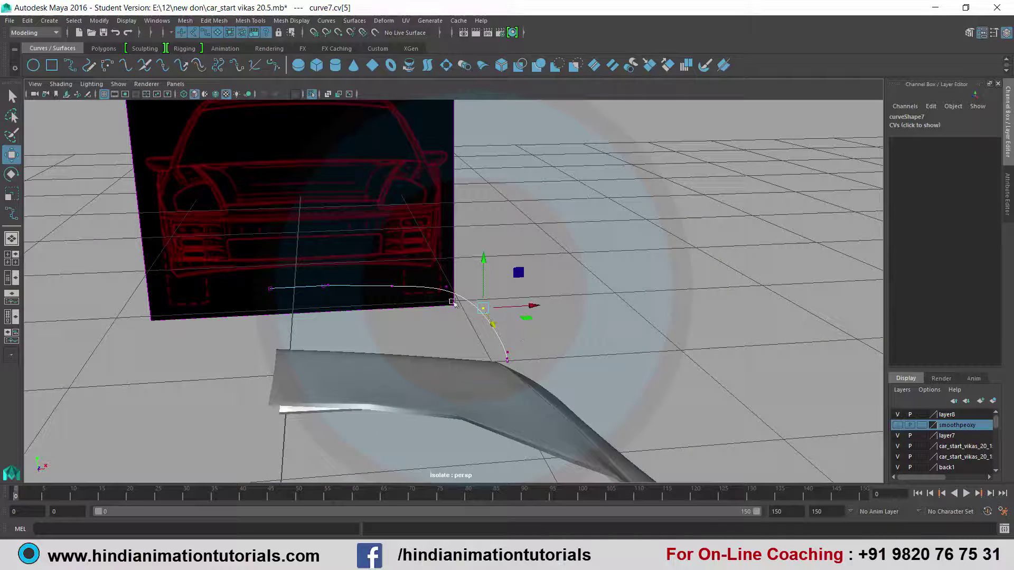
Orbit around curve7, then select it as a whole object in object mode
right_drag(454, 294, 502, 290)
mouse_move(502, 290)
alt+mouse_down()
mouse_move(491, 310)
mouse_move(433, 299)
alt+mouse_up()
click(443, 284)
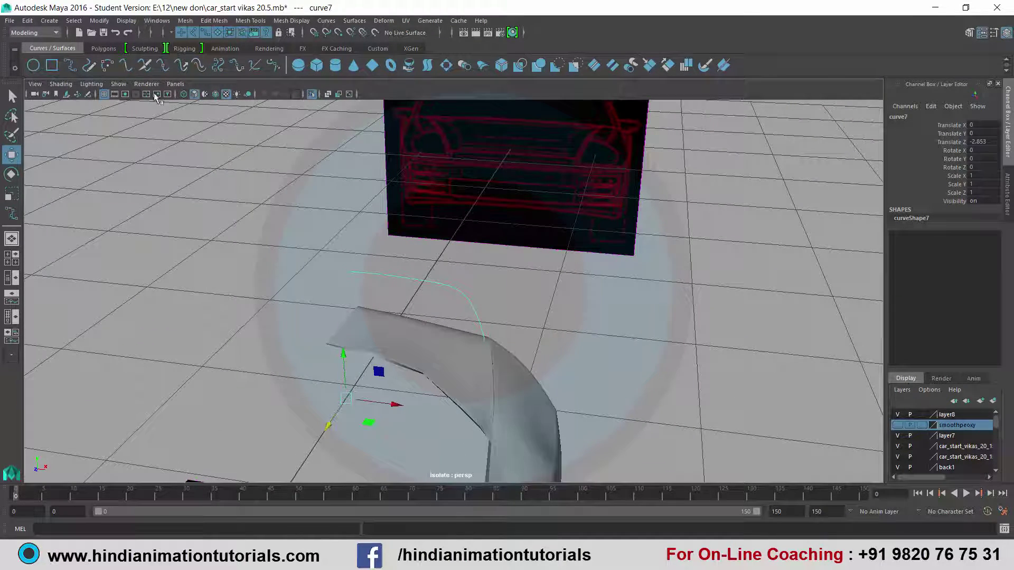
Freeze curve7's transformations, centre its pivot, and lower it slightly to Y -0.042
click(99, 21)
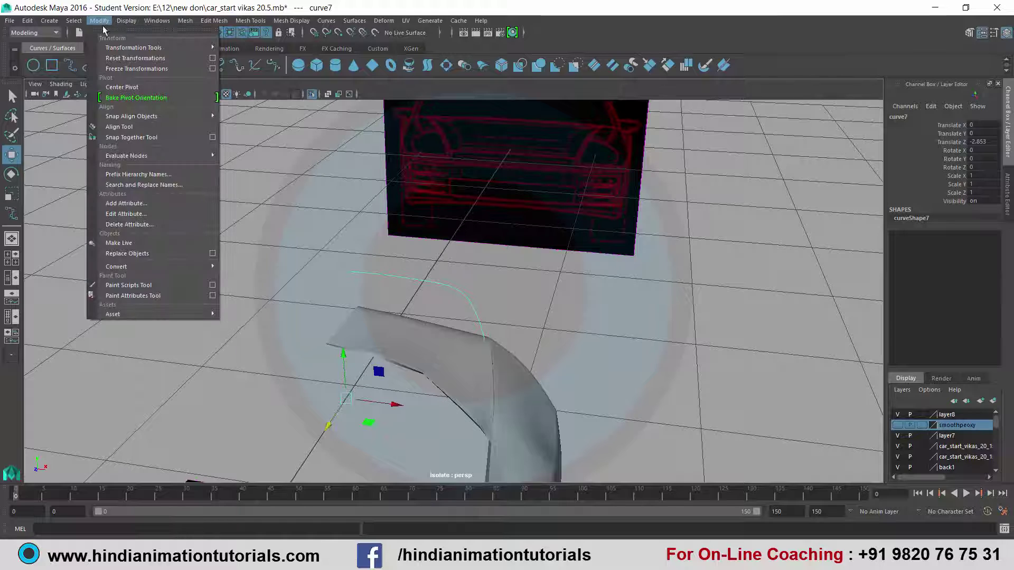
click(134, 71)
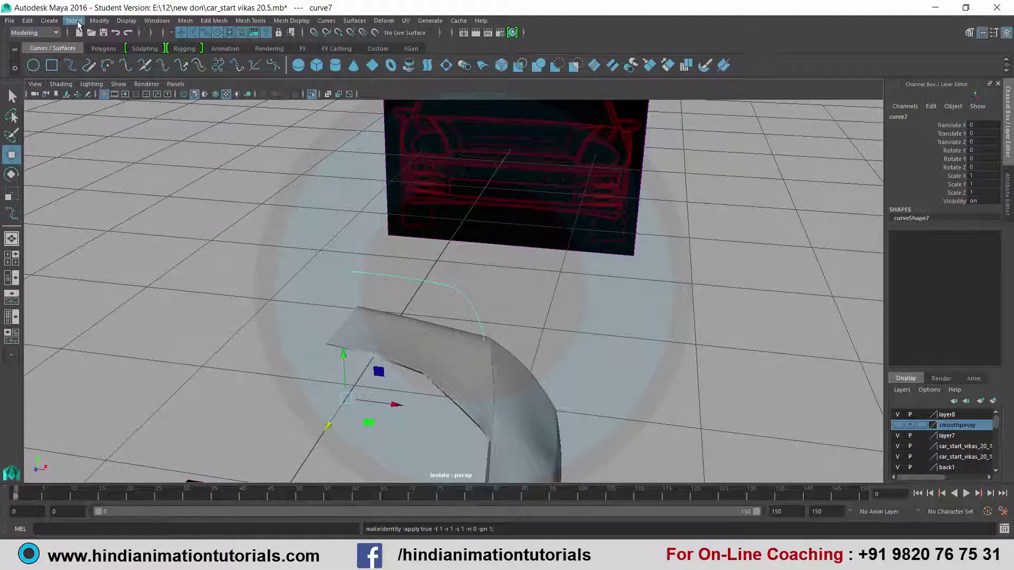
click(99, 20)
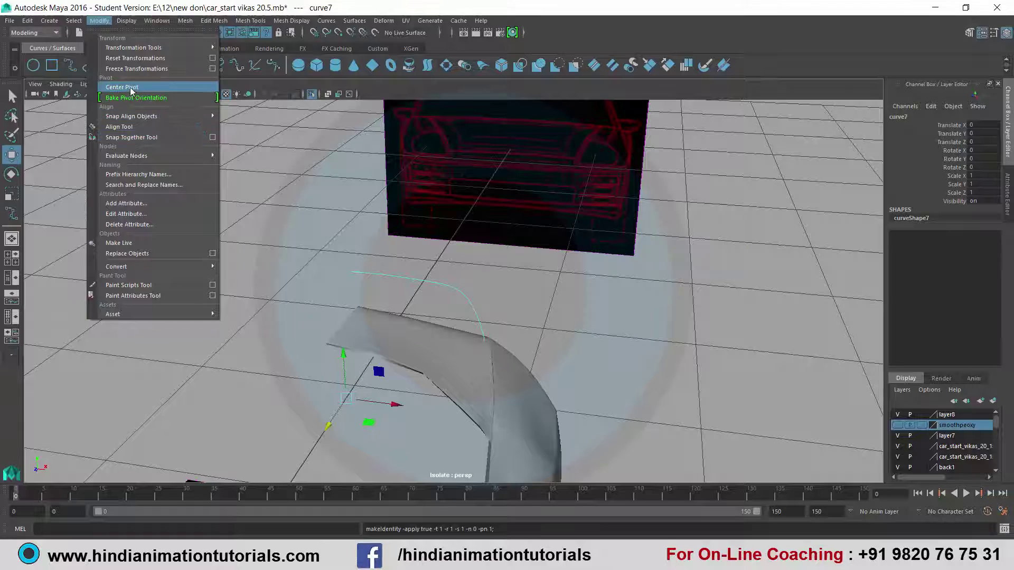
click(132, 88)
mouse_move(502, 344)
alt+mouse_down()
mouse_move(461, 369)
mouse_move(432, 363)
mouse_move(437, 306)
alt+mouse_up()
mouse_move(398, 268)
mouse_down()
mouse_move(383, 362)
mouse_move(437, 365)
mouse_up()
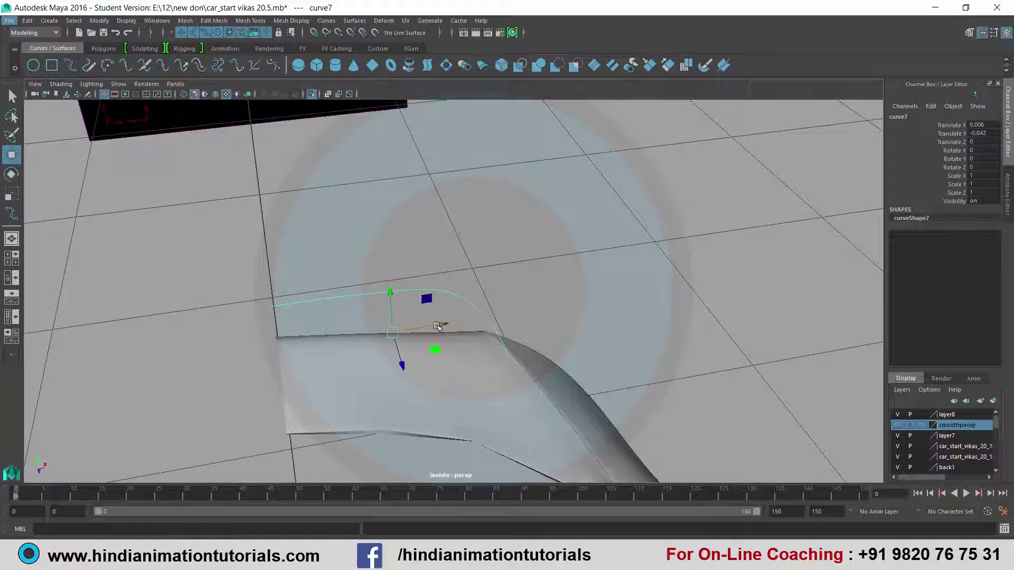
Orbit around curve7 to check its fit, then expose its control vertices
mouse_move(438, 327)
alt+mouse_down()
mouse_move(417, 327)
mouse_move(424, 343)
mouse_move(442, 340)
mouse_move(375, 302)
mouse_move(422, 298)
alt+mouse_up()
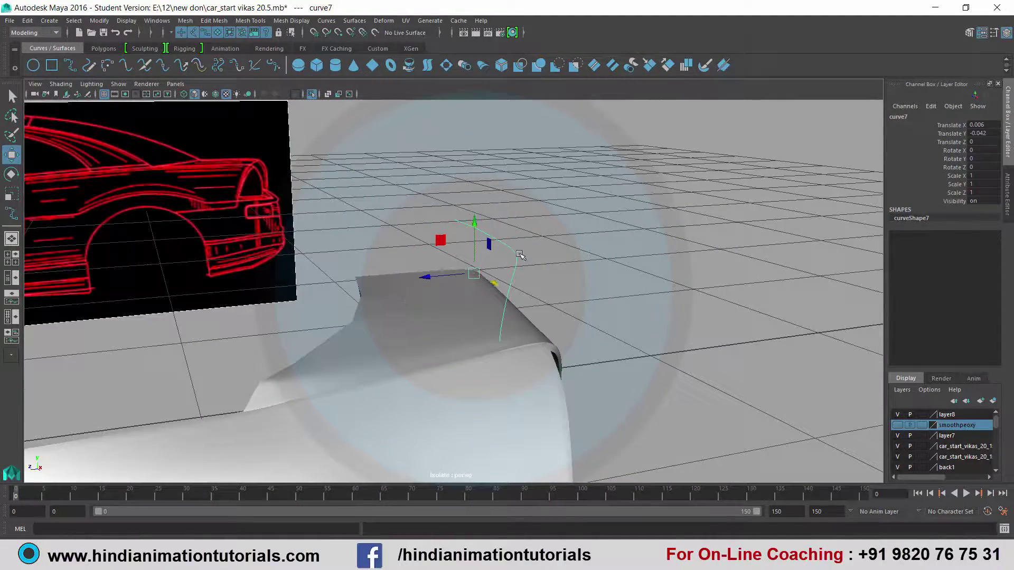
right_drag(521, 255, 471, 251)
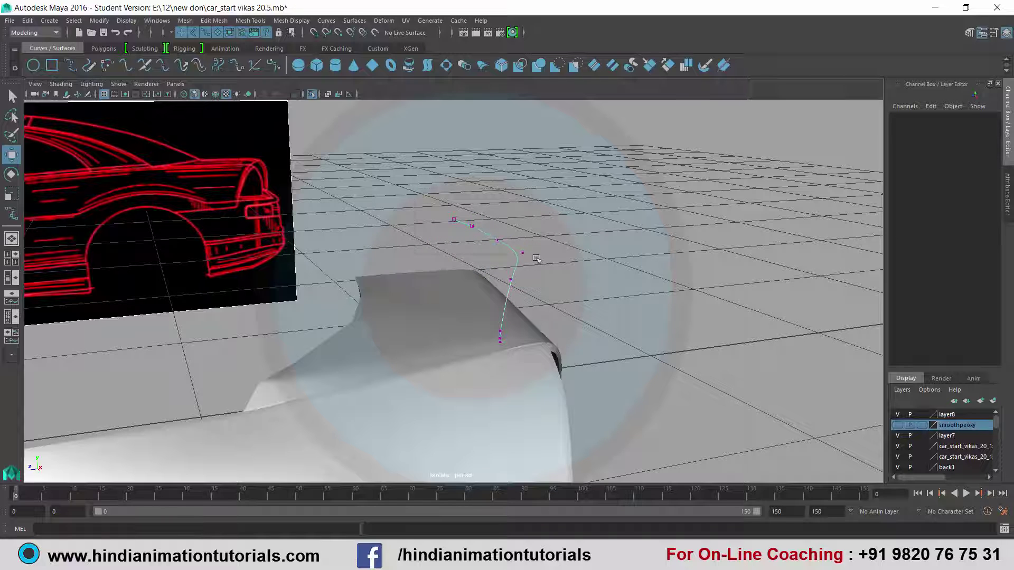
Select a run of curve7's upper control vertices, refining the selection while orbiting
drag(536, 258, 510, 232)
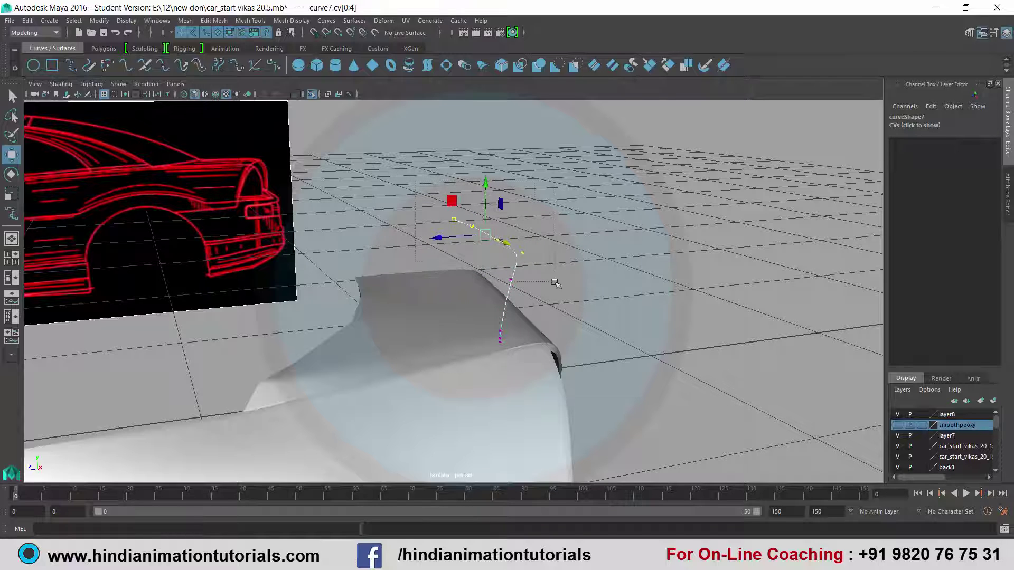
shift+click(482, 209)
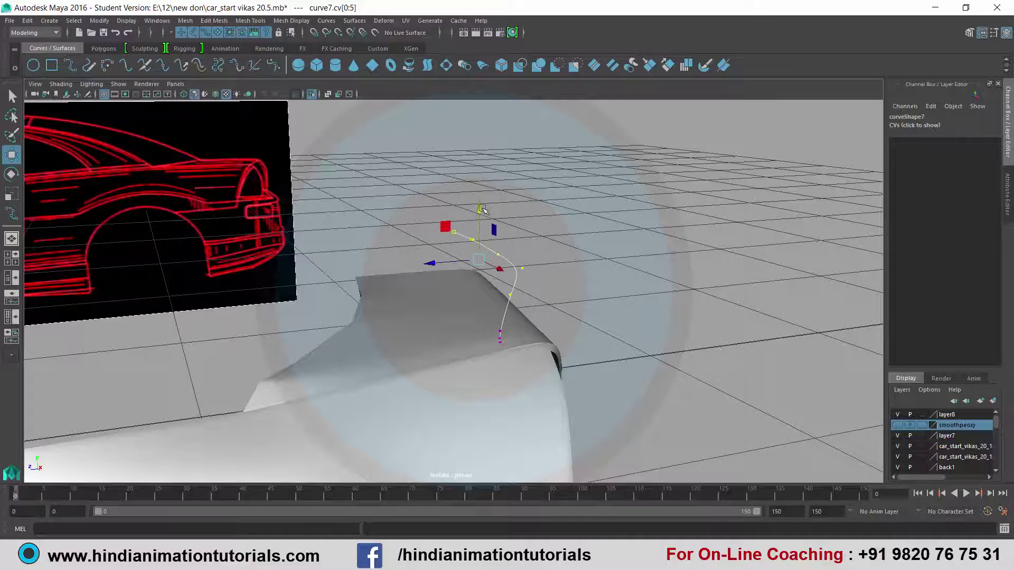
alt+drag(482, 208, 456, 182)
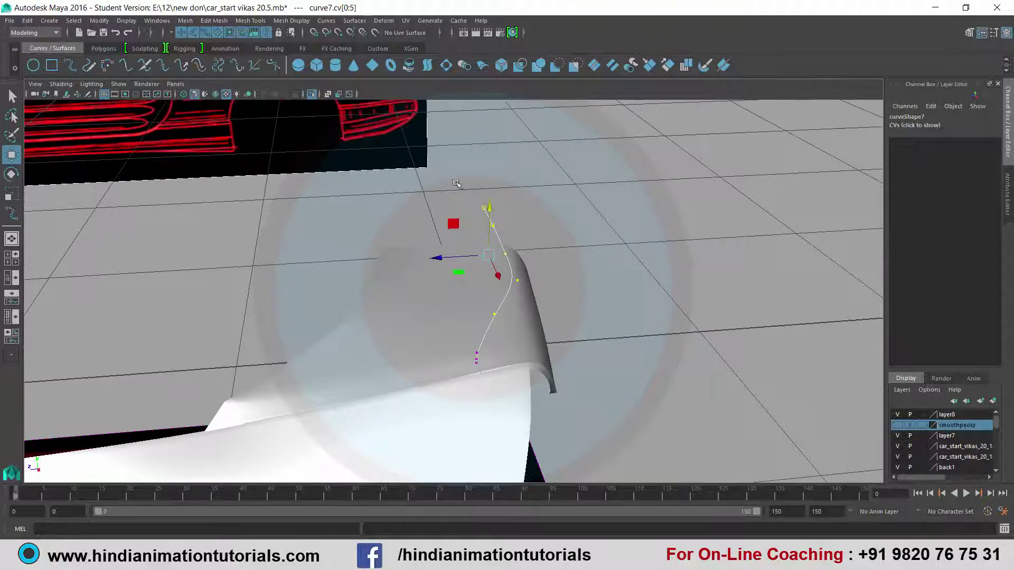
shift+click(494, 314)
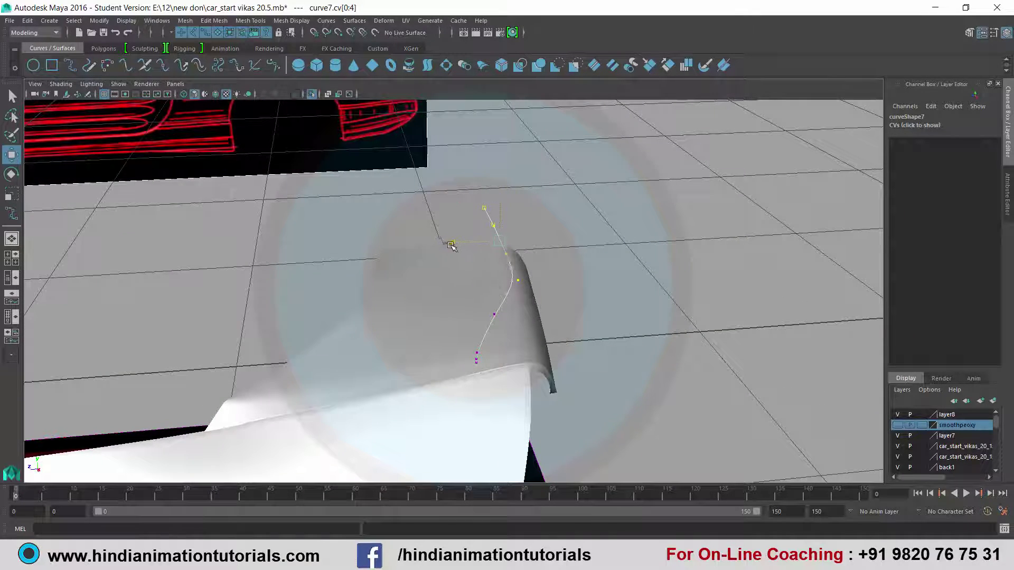
mouse_move(455, 247)
alt+mouse_down()
mouse_move(537, 311)
mouse_move(539, 285)
mouse_move(473, 277)
alt+mouse_up()
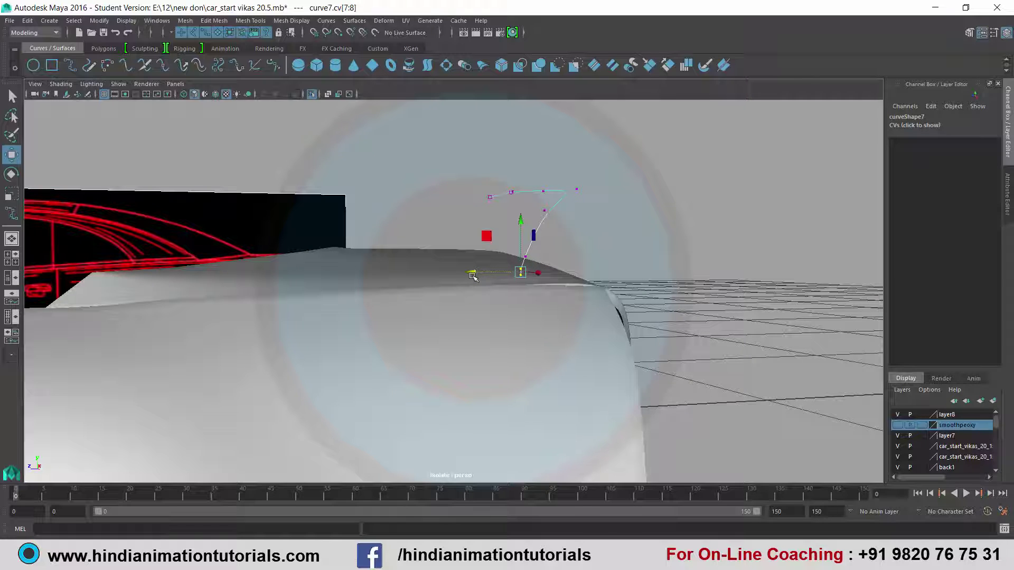
click(618, 249)
Move curve7's lowest control vertices so its tail meets the rear fender's rounded corner
mouse_move(517, 287)
mouse_down()
mouse_move(466, 278)
mouse_move(548, 333)
mouse_move(563, 331)
mouse_up()
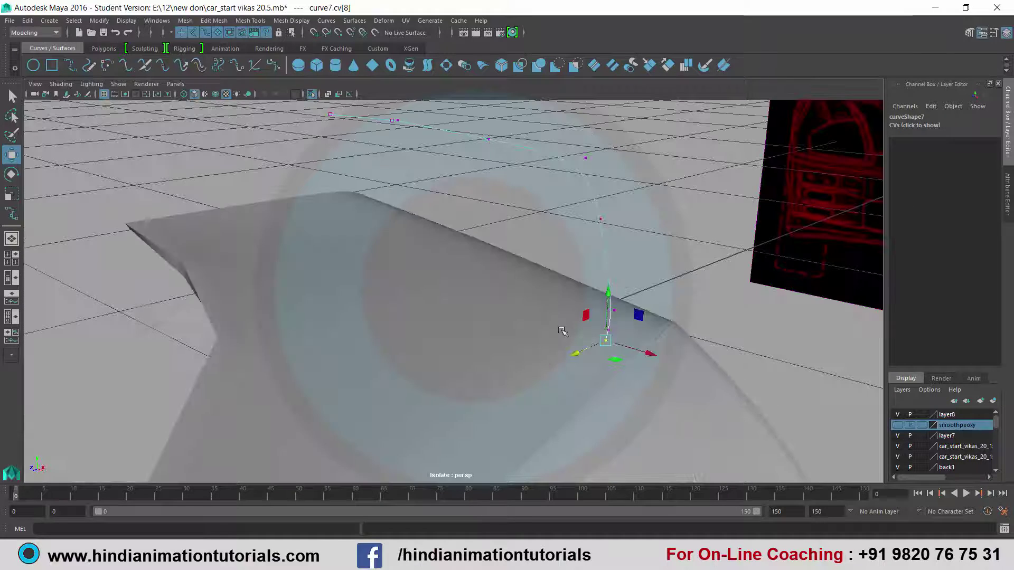
alt+right_drag(562, 331, 633, 315)
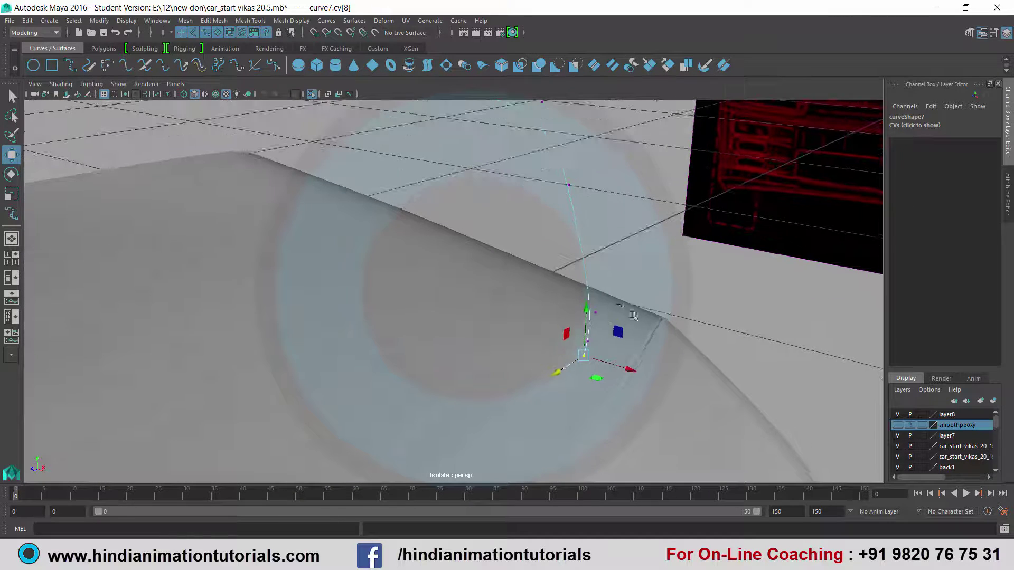
click(595, 313)
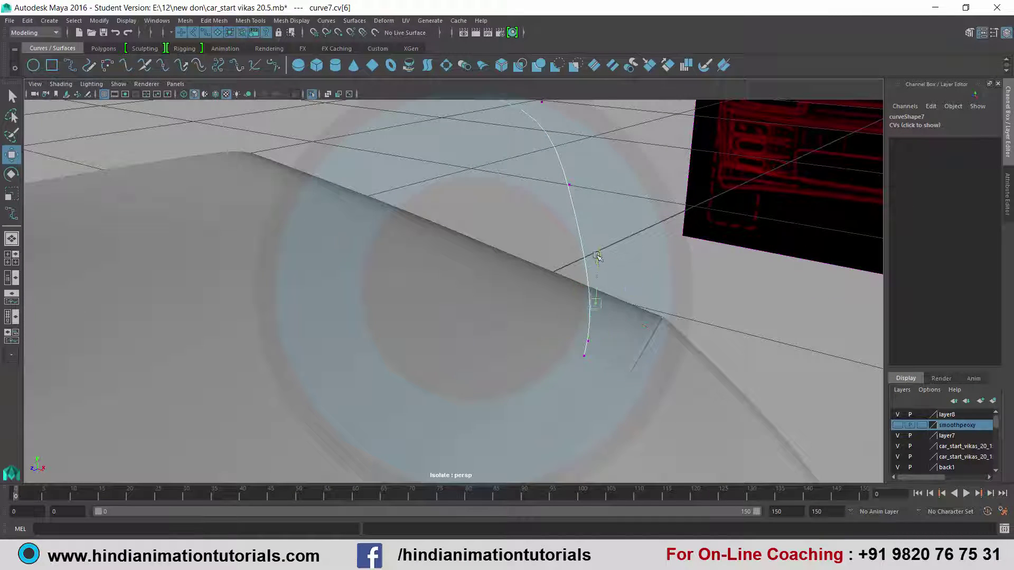
mouse_move(601, 273)
mouse_down()
mouse_move(600, 232)
mouse_move(680, 258)
mouse_move(664, 264)
mouse_up()
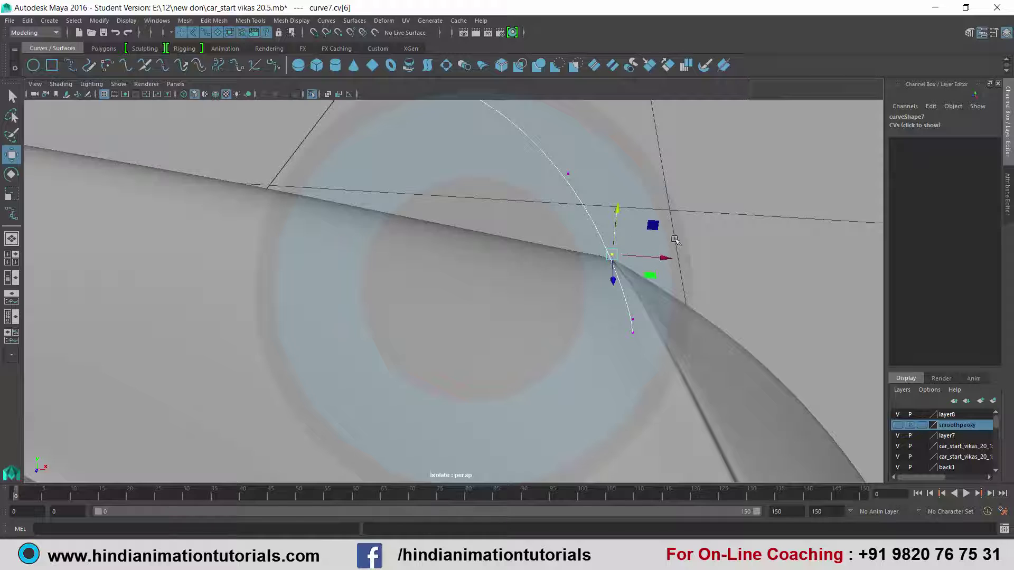
click(675, 240)
mouse_move(626, 312)
mouse_down()
mouse_move(668, 336)
mouse_move(696, 328)
mouse_up()
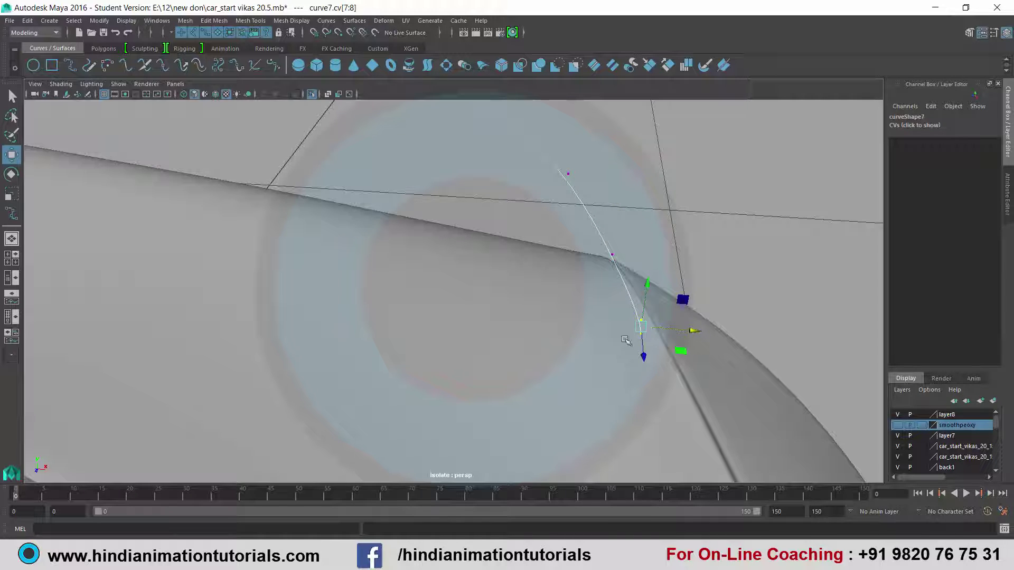
drag(651, 353, 652, 354)
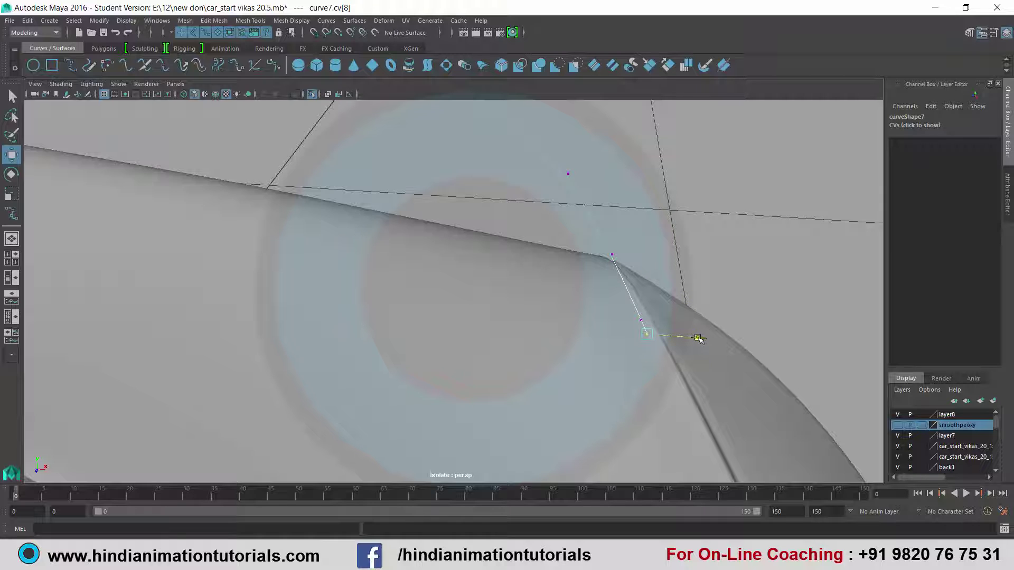
mouse_move(698, 338)
mouse_down()
mouse_move(687, 338)
mouse_move(700, 330)
mouse_up()
shift+click(632, 325)
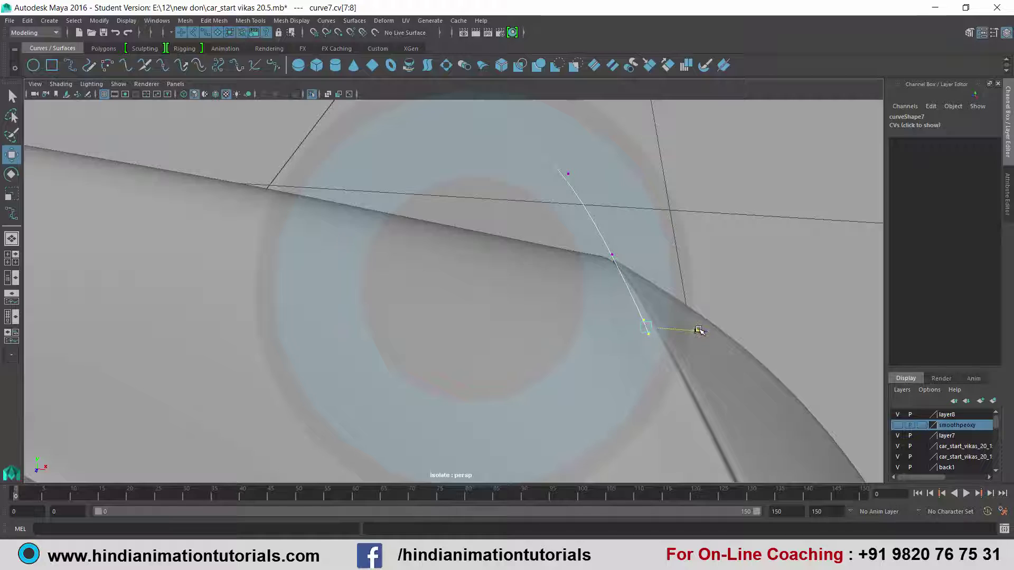
click(695, 217)
mouse_move(679, 233)
alt+mouse_down()
mouse_move(587, 233)
mouse_move(594, 249)
alt+mouse_up()
mouse_move(603, 255)
alt+mouse_down()
mouse_move(571, 274)
mouse_move(555, 318)
mouse_move(544, 304)
mouse_move(558, 276)
mouse_move(554, 349)
mouse_move(537, 242)
mouse_move(559, 248)
mouse_move(570, 334)
mouse_move(564, 317)
mouse_move(559, 328)
mouse_move(455, 312)
mouse_move(438, 365)
mouse_move(475, 287)
mouse_move(448, 276)
mouse_move(439, 314)
alt+mouse_up()
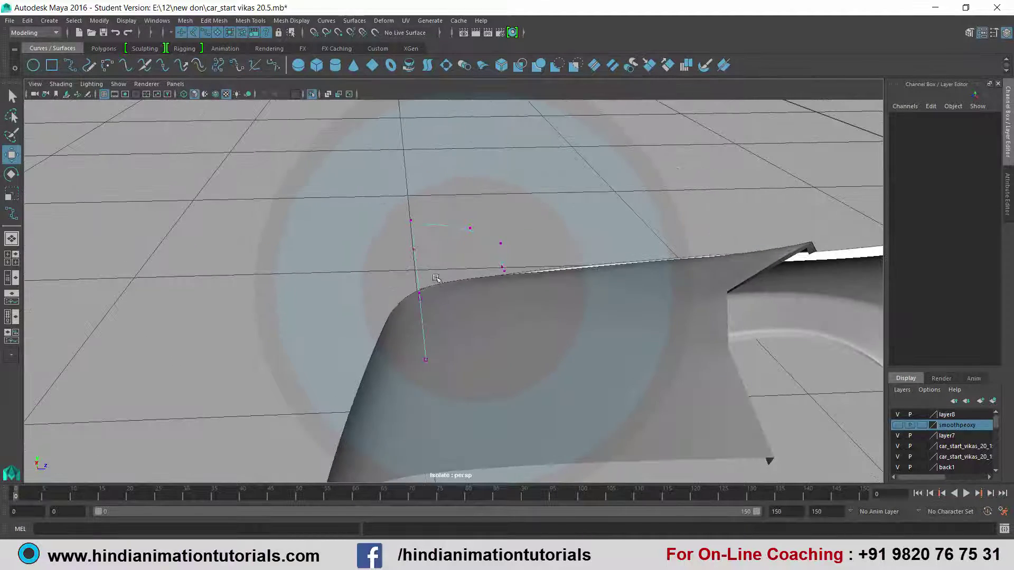
Select curve7's cv[0] through cv[3] and slide them along X to line up with the trunk
mouse_move(401, 237)
mouse_down()
mouse_move(467, 323)
mouse_move(426, 301)
mouse_move(389, 227)
mouse_move(363, 208)
mouse_up()
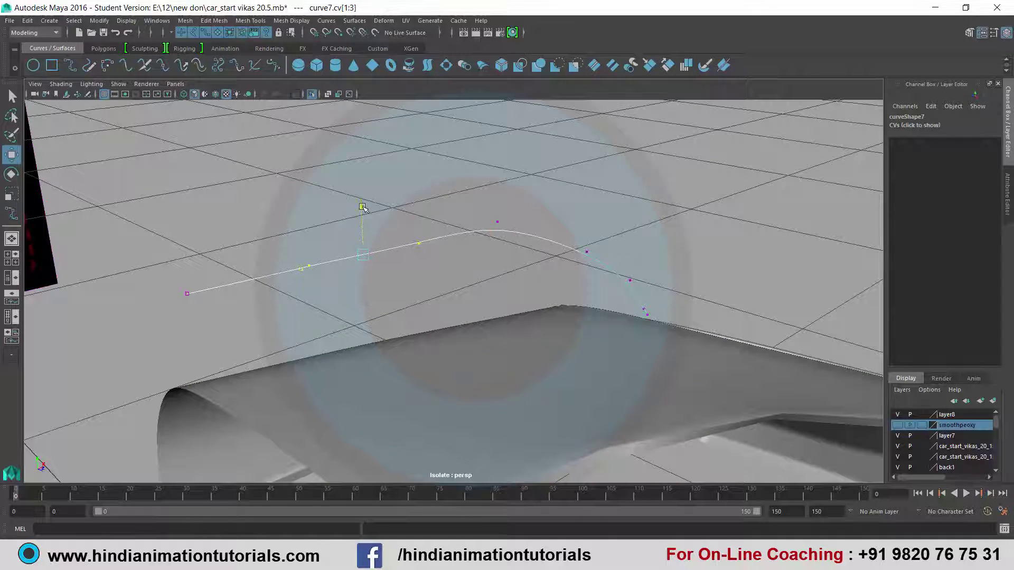
mouse_move(363, 208)
alt+mouse_down()
mouse_move(436, 231)
mouse_move(397, 187)
alt+mouse_up()
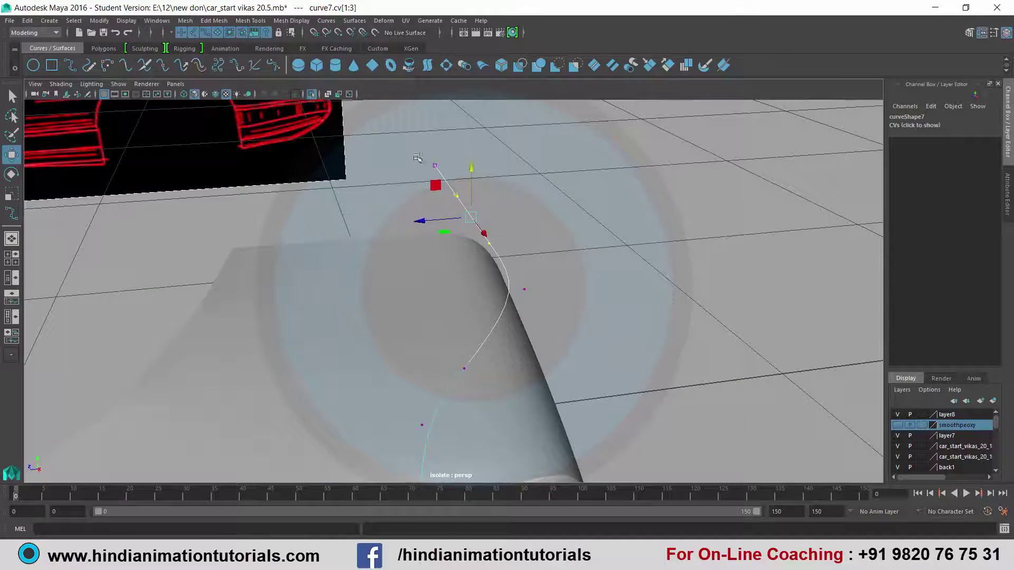
shift+click(435, 165)
mouse_move(435, 165)
alt+mouse_down()
mouse_move(470, 243)
mouse_move(432, 203)
mouse_move(487, 270)
alt+mouse_up()
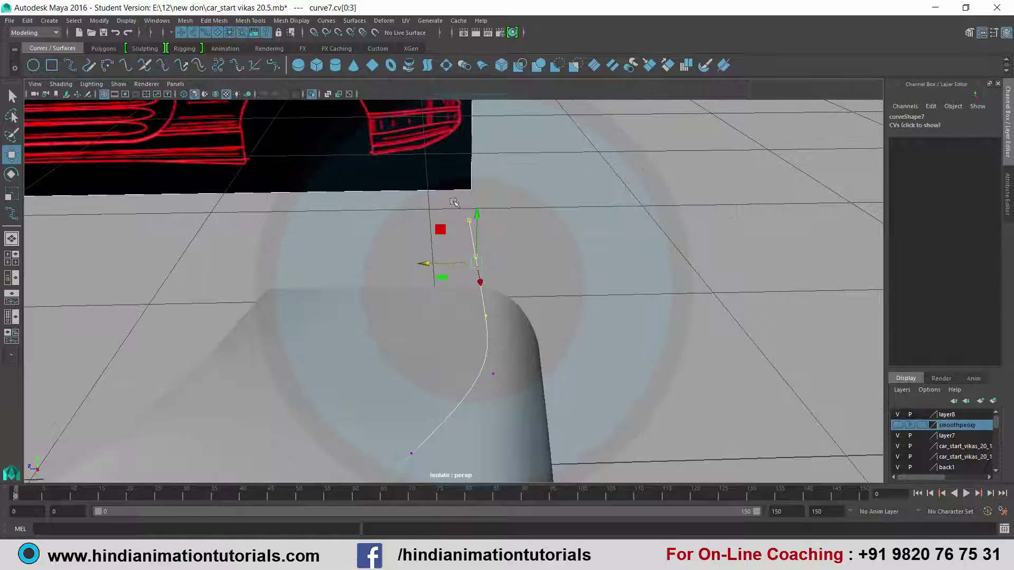
drag(413, 244, 426, 241)
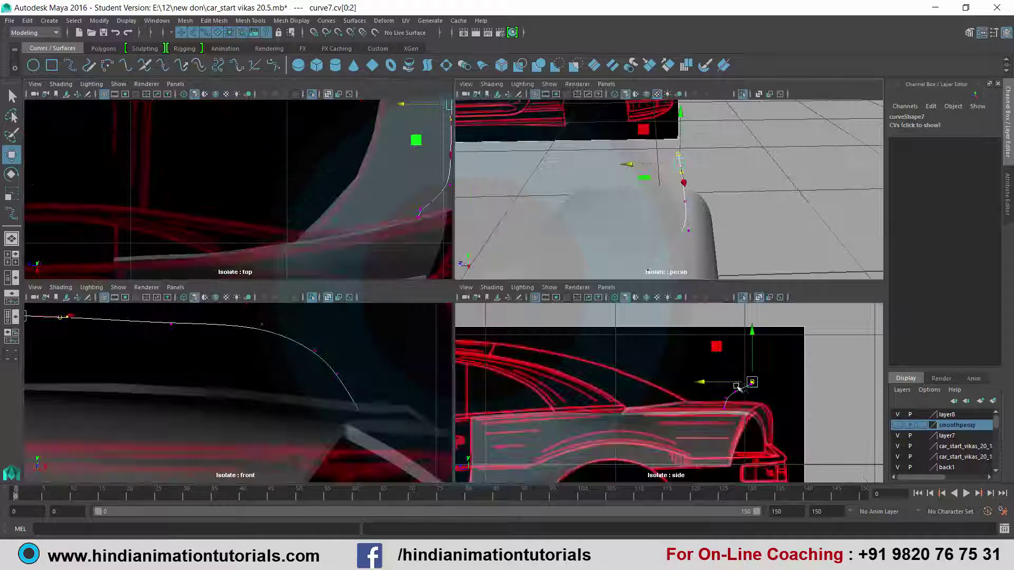
In the top view, nudge curve7's top points and cv[3] onto the trunk edge
key(space)
key(space)
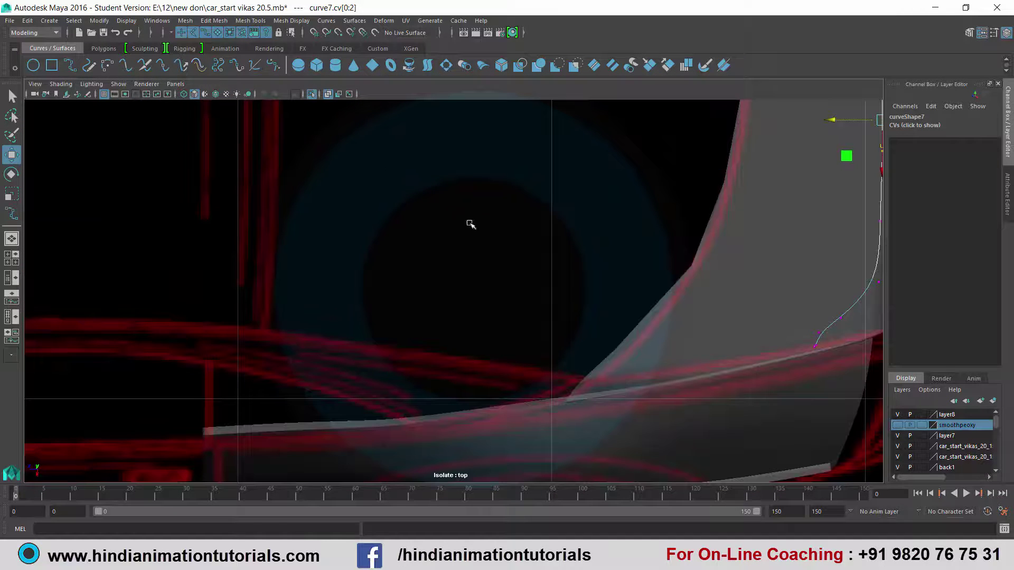
key(f)
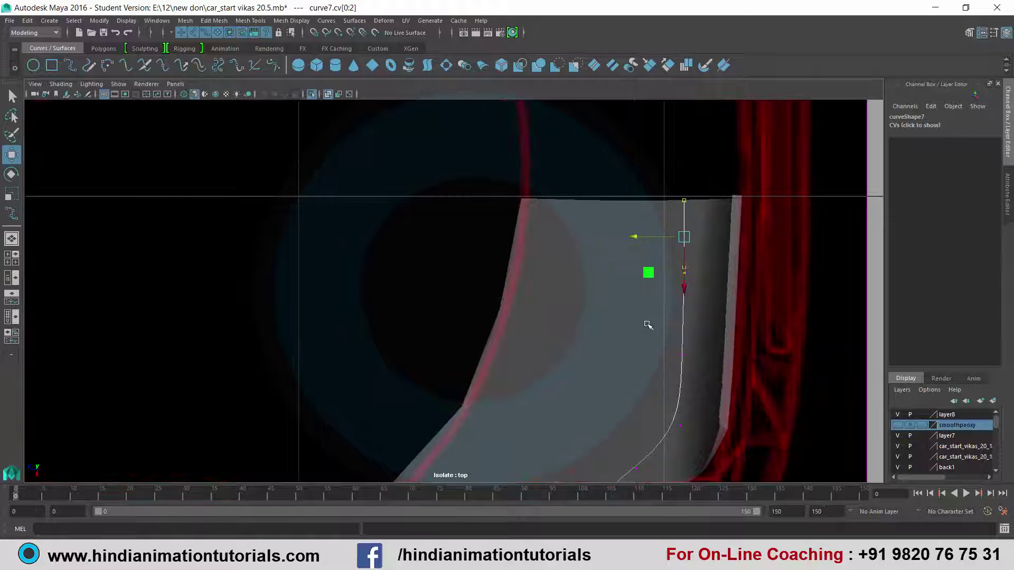
drag(634, 236, 640, 236)
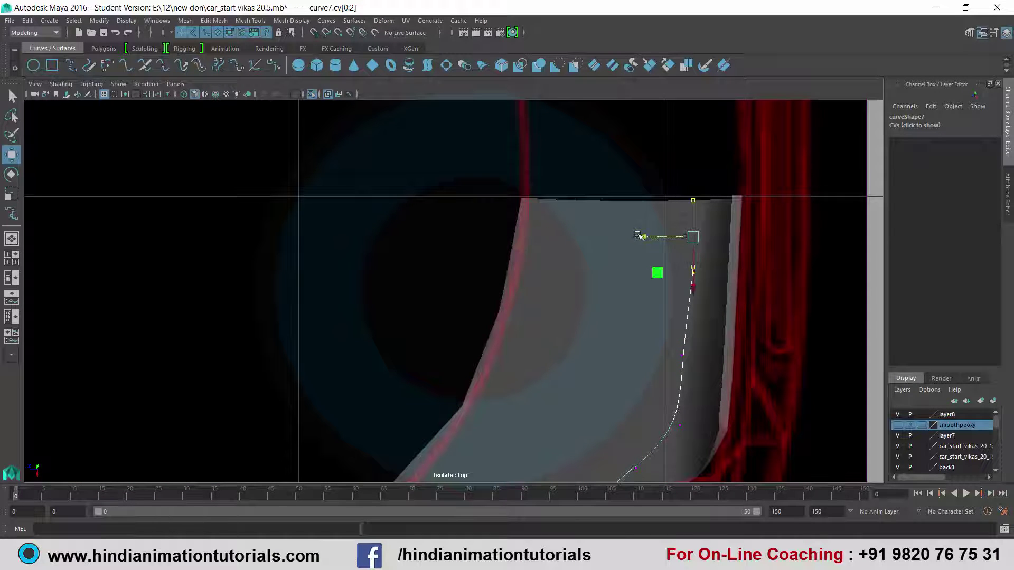
drag(698, 217, 696, 216)
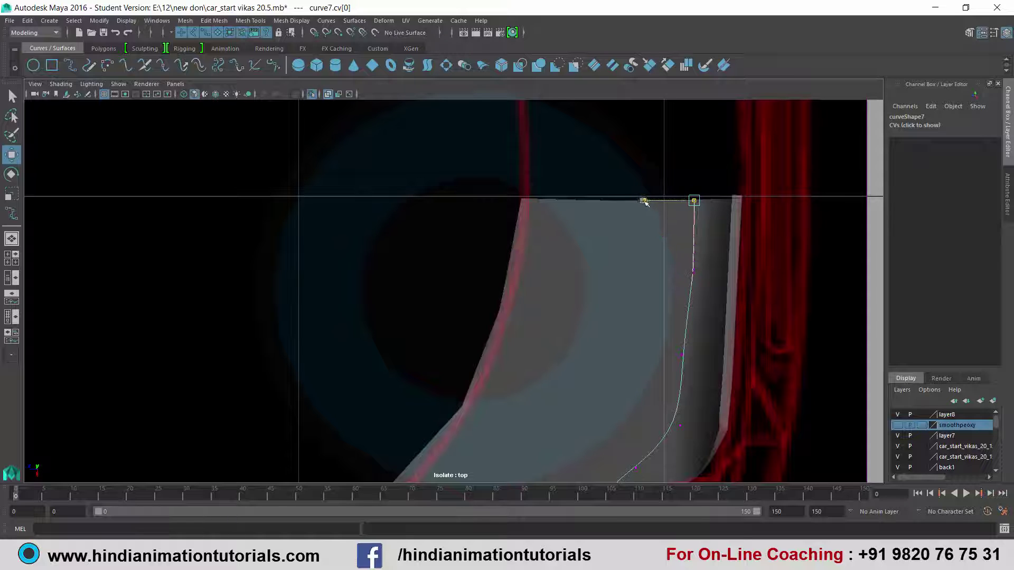
drag(640, 200, 649, 203)
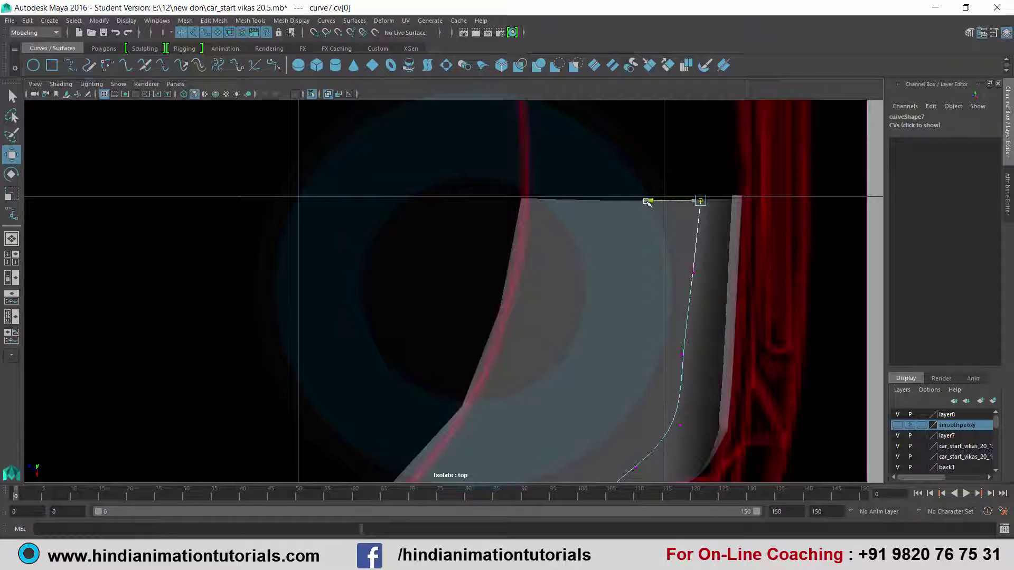
alt+middle_drag(664, 236, 655, 192)
drag(659, 283, 703, 338)
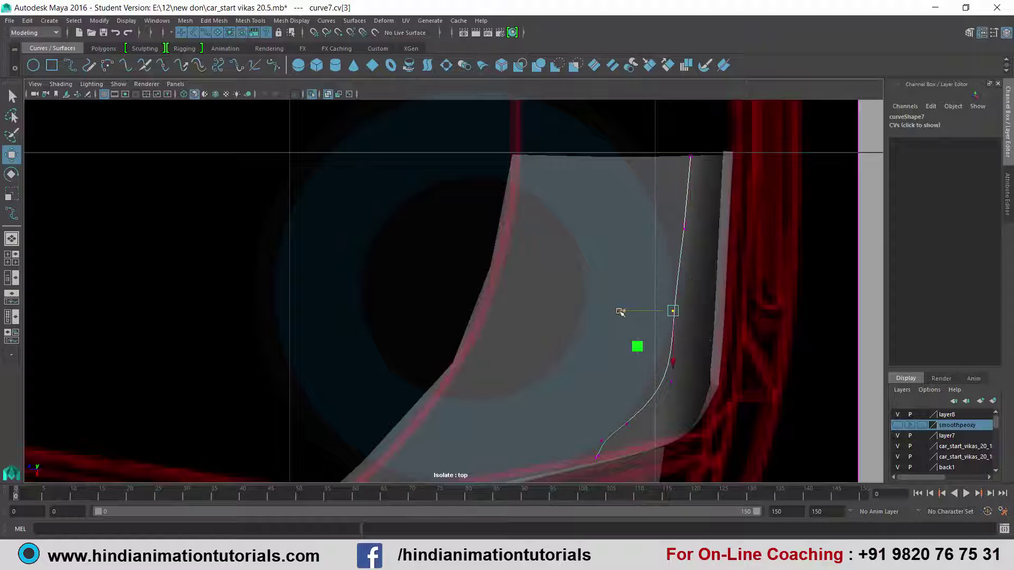
drag(620, 312, 624, 310)
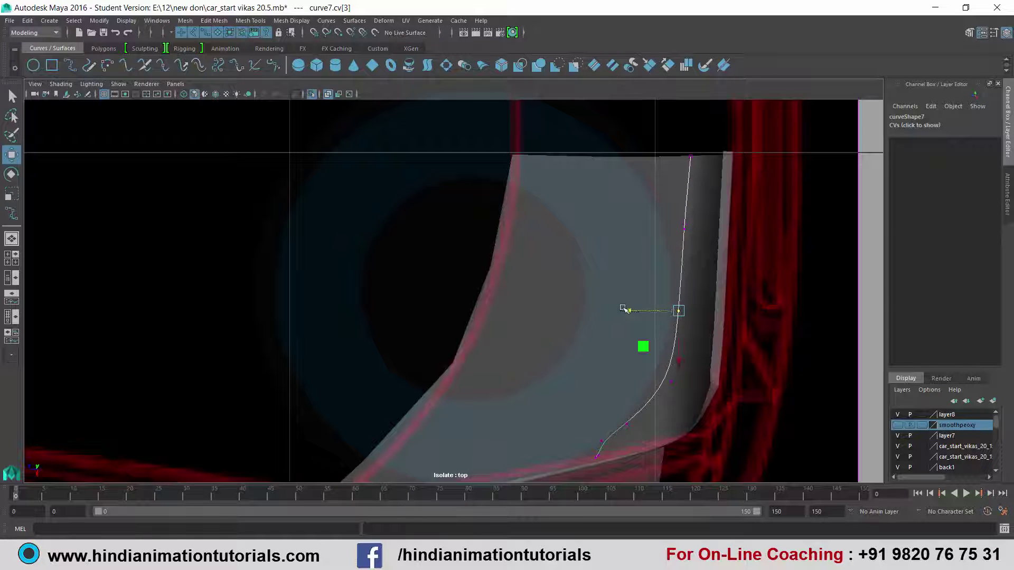
drag(677, 356, 677, 378)
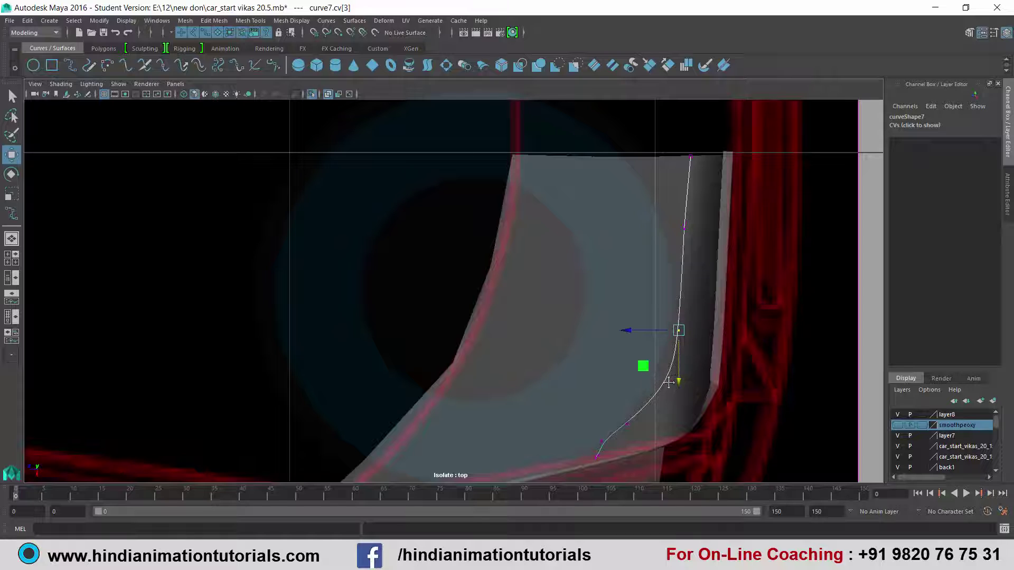
Reposition cv[6], cv[5], cv[3], cv[2] and cv[1] to smooth the curve, then return to object mode
alt+middle_drag(668, 382, 646, 301)
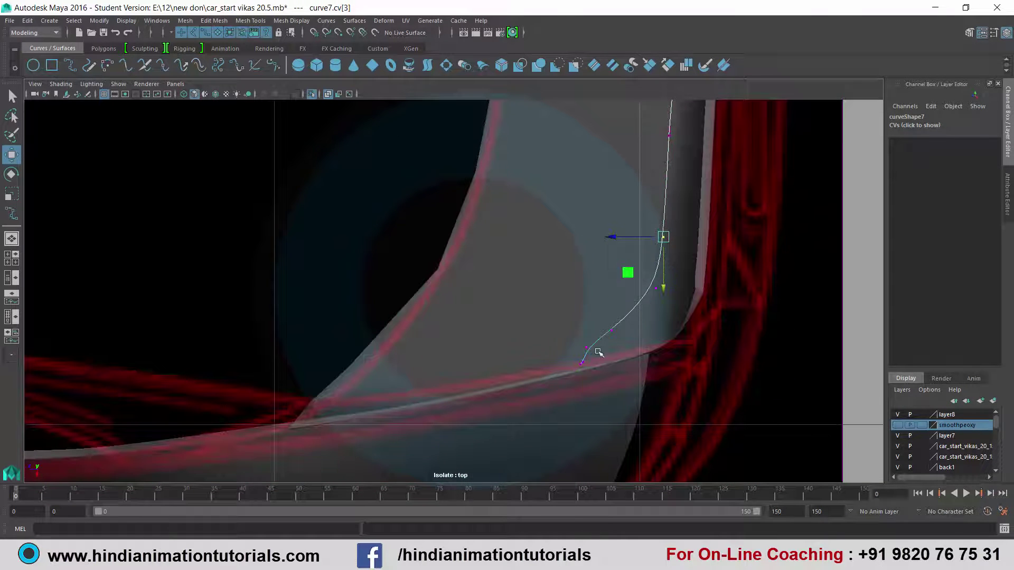
click(587, 348)
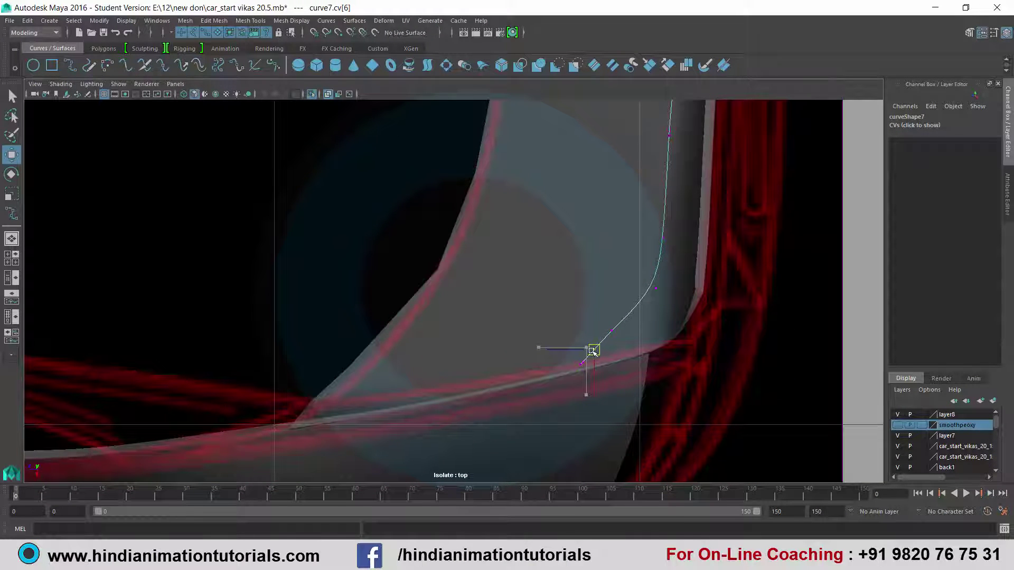
drag(593, 351, 620, 328)
click(611, 330)
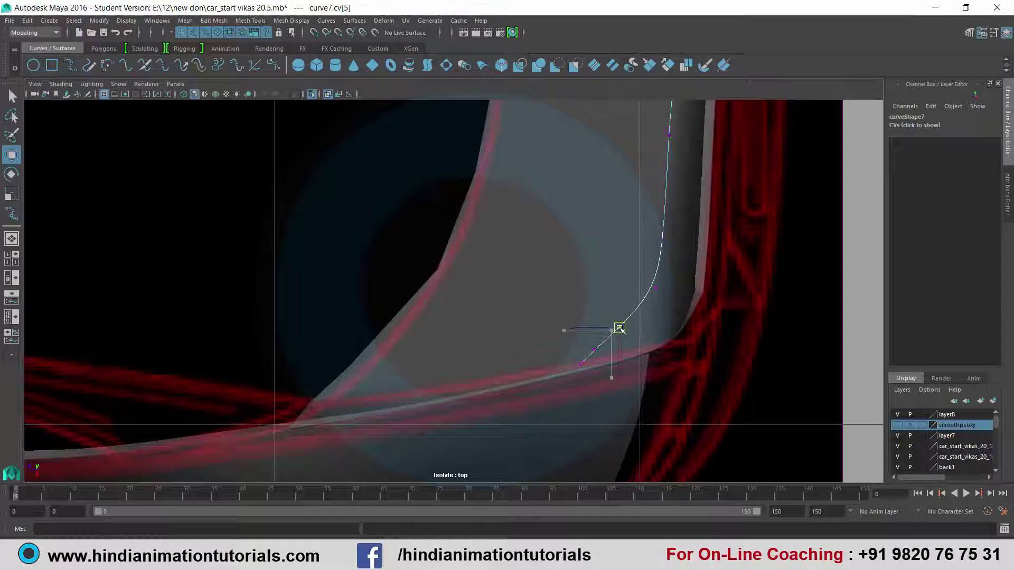
alt+middle_drag(677, 257, 640, 355)
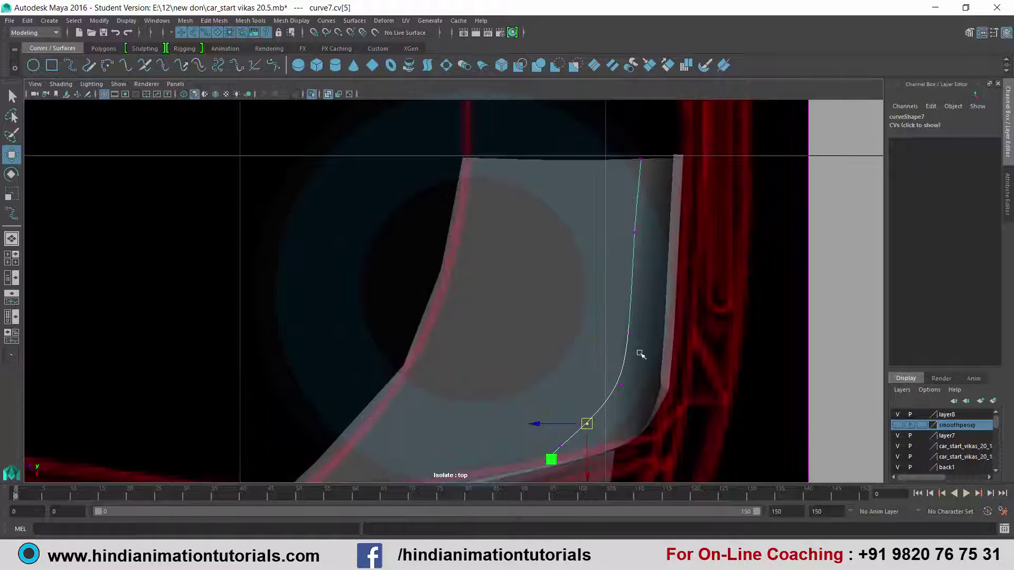
drag(638, 341, 630, 328)
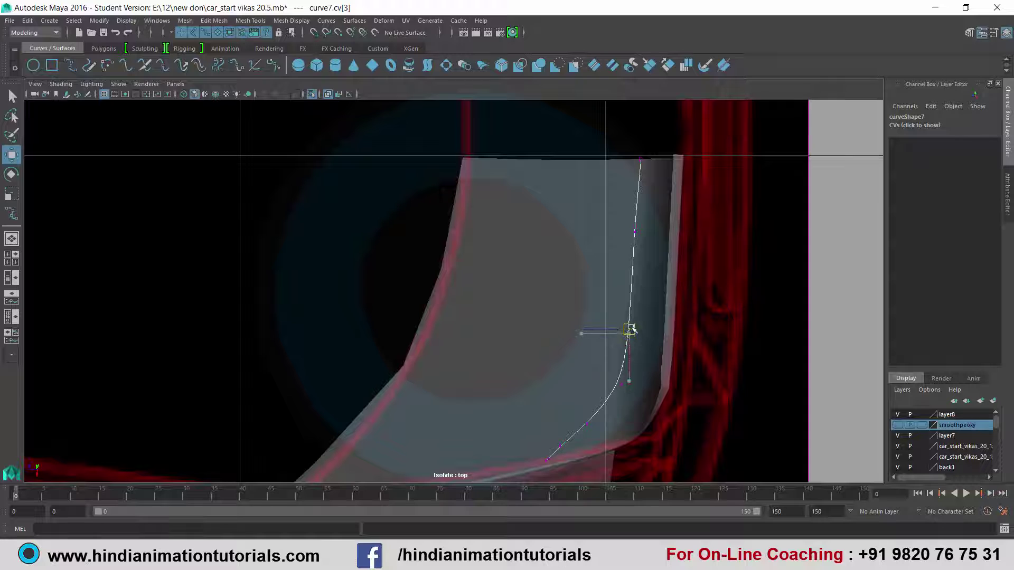
click(634, 232)
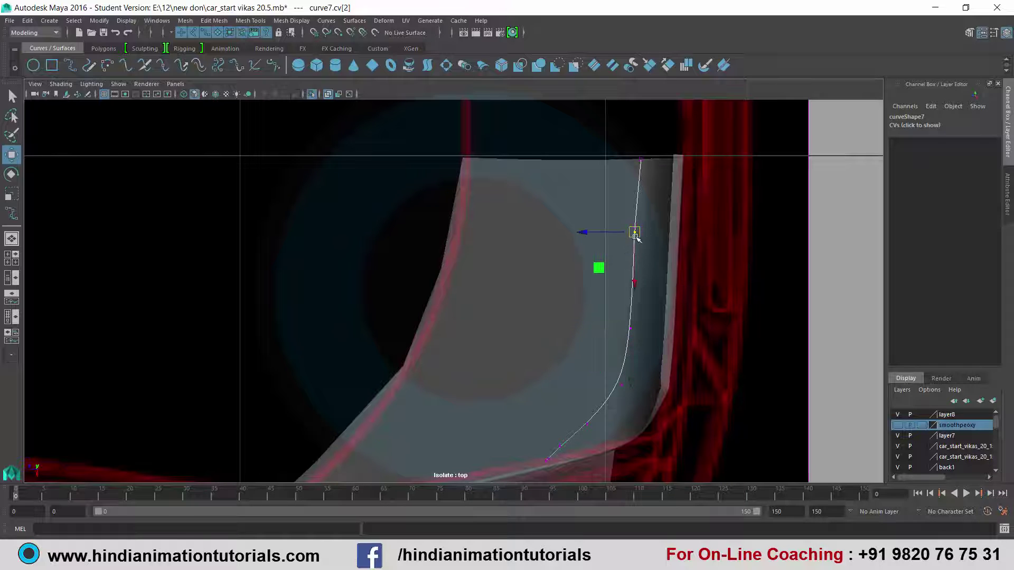
drag(635, 234, 636, 253)
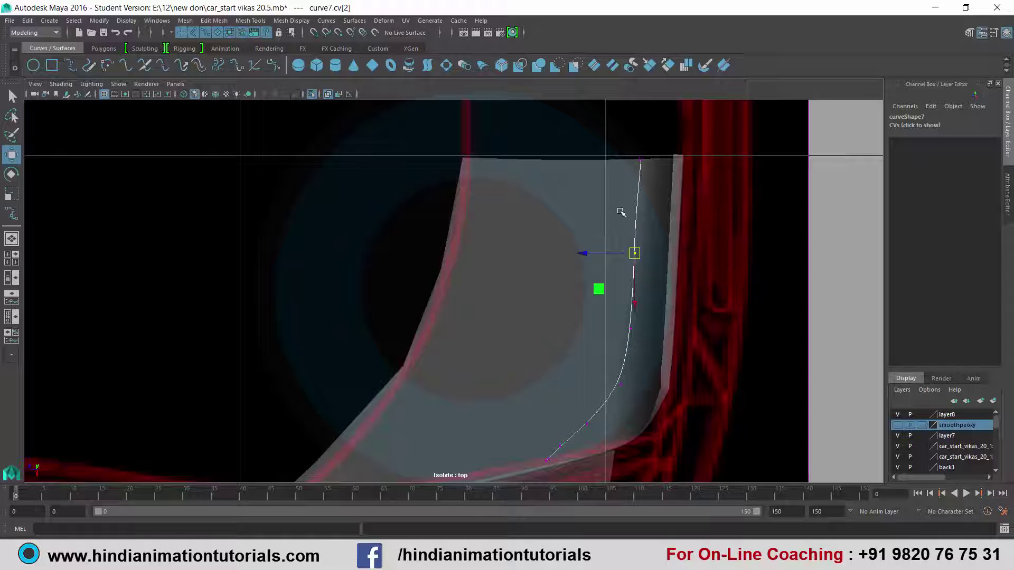
click(634, 227)
drag(588, 228, 592, 230)
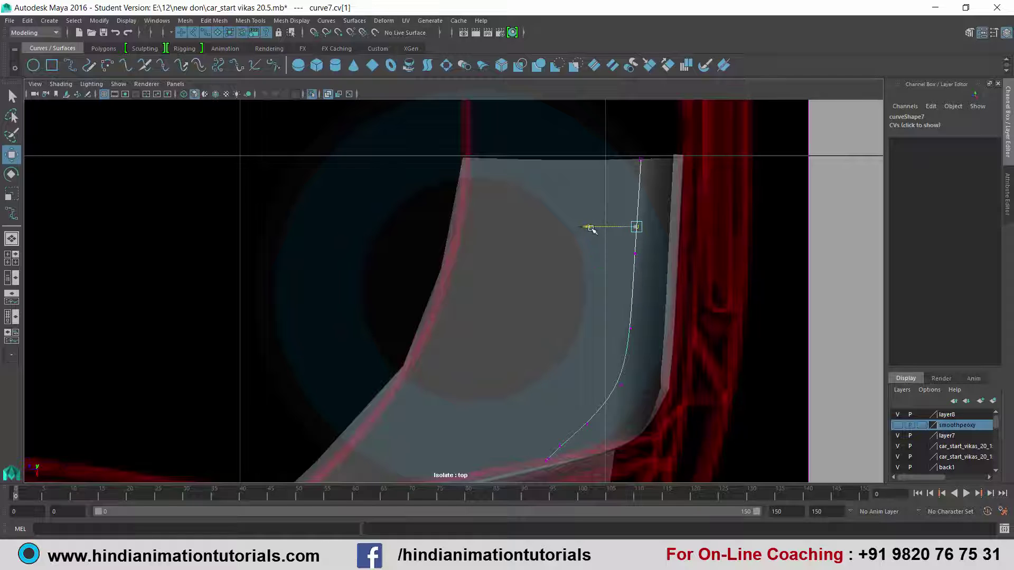
key(Right)
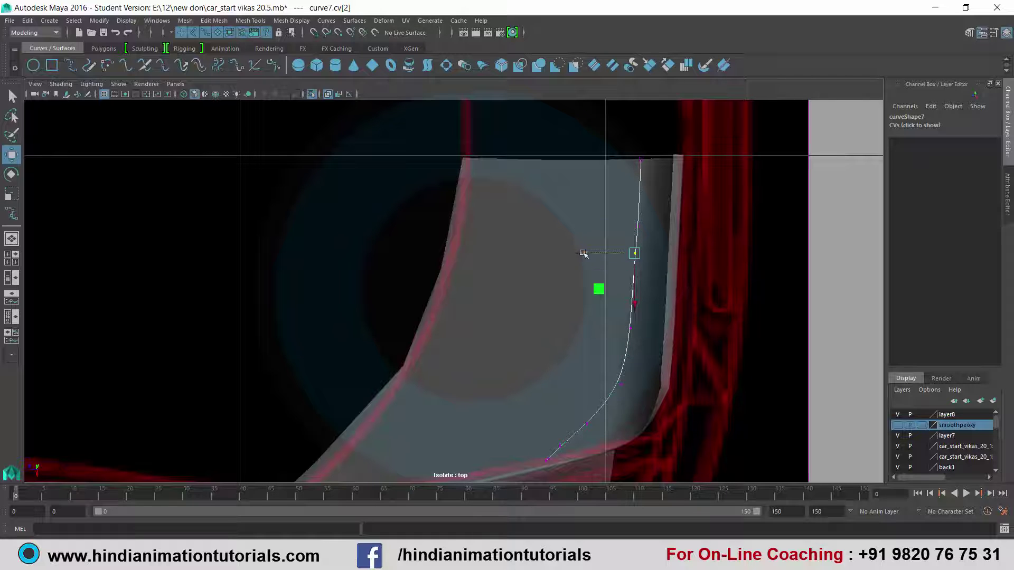
mouse_move(649, 250)
alt+middle_down()
mouse_move(623, 295)
mouse_move(607, 226)
alt+middle_up()
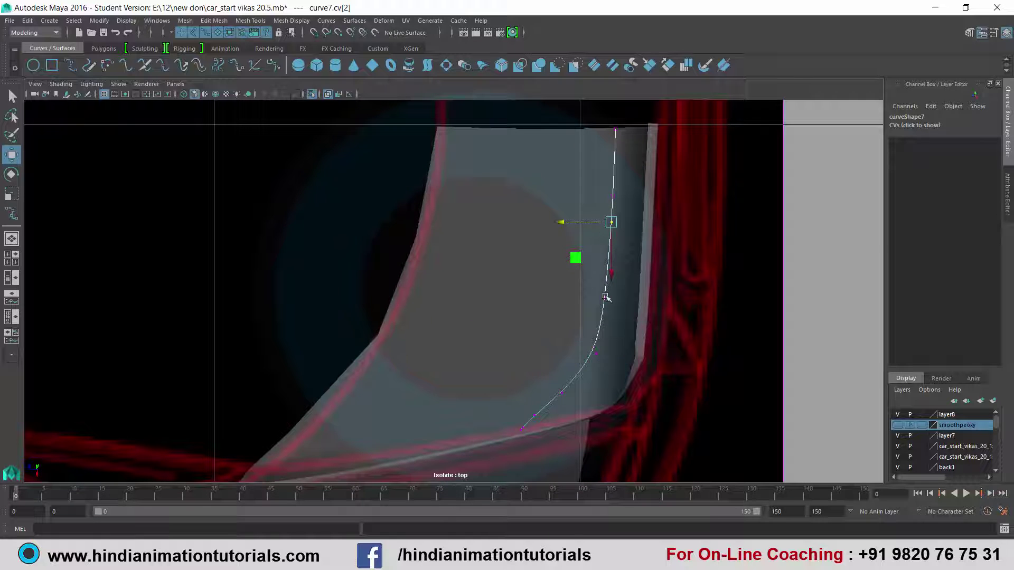
alt+middle_drag(605, 297, 602, 250)
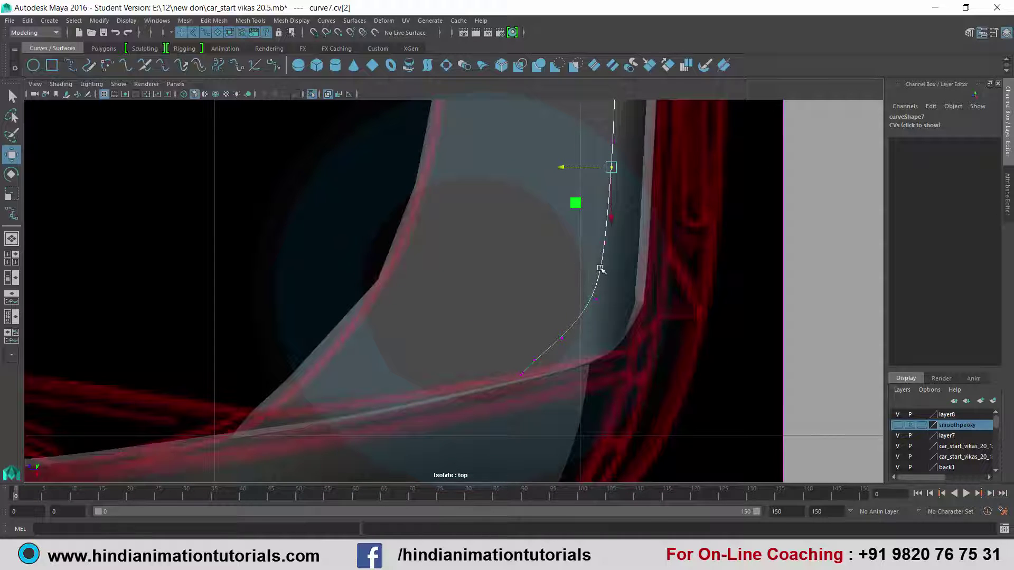
right_drag(600, 269, 651, 263)
Move the duplicate curve8 left to Translate Z 0.309, then show its control vertices
click(603, 255)
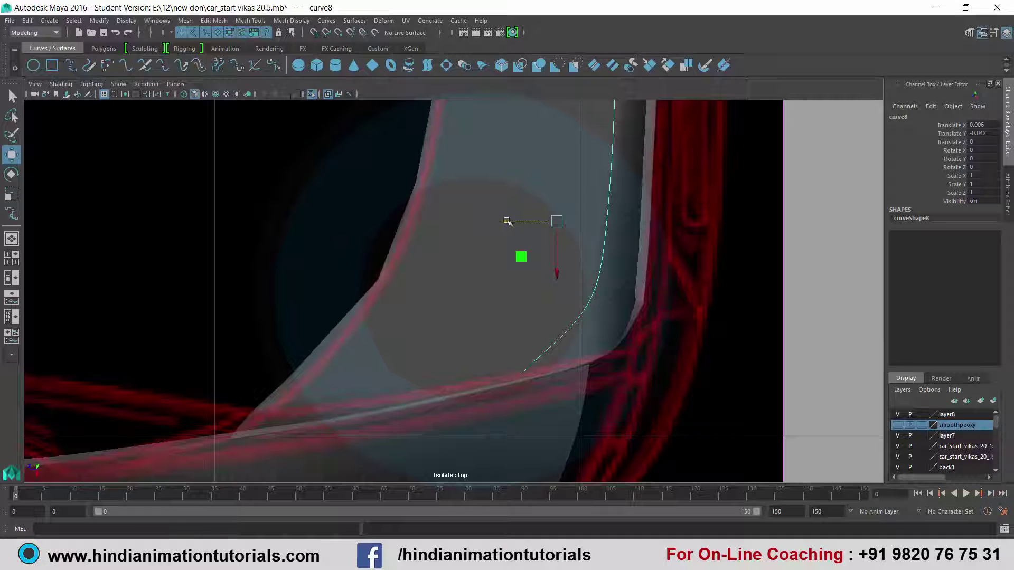
drag(506, 221, 394, 229)
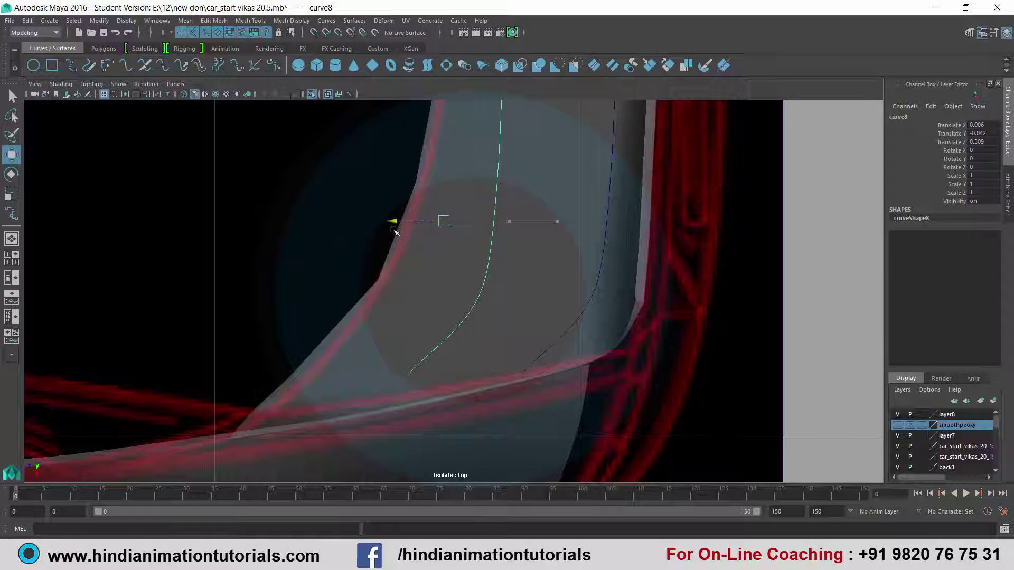
alt+middle_drag(449, 220, 478, 278)
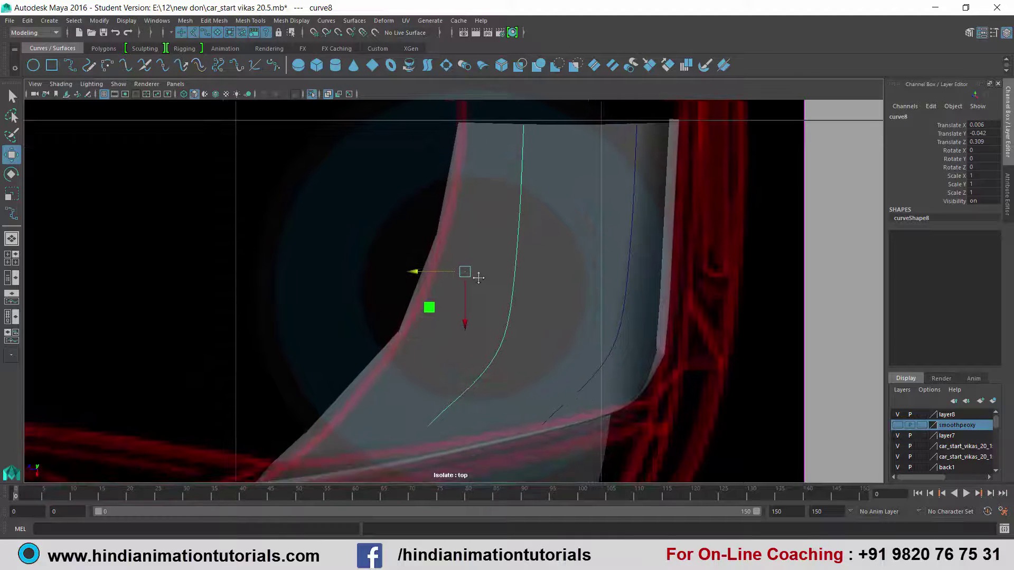
alt+middle_drag(536, 305, 541, 255)
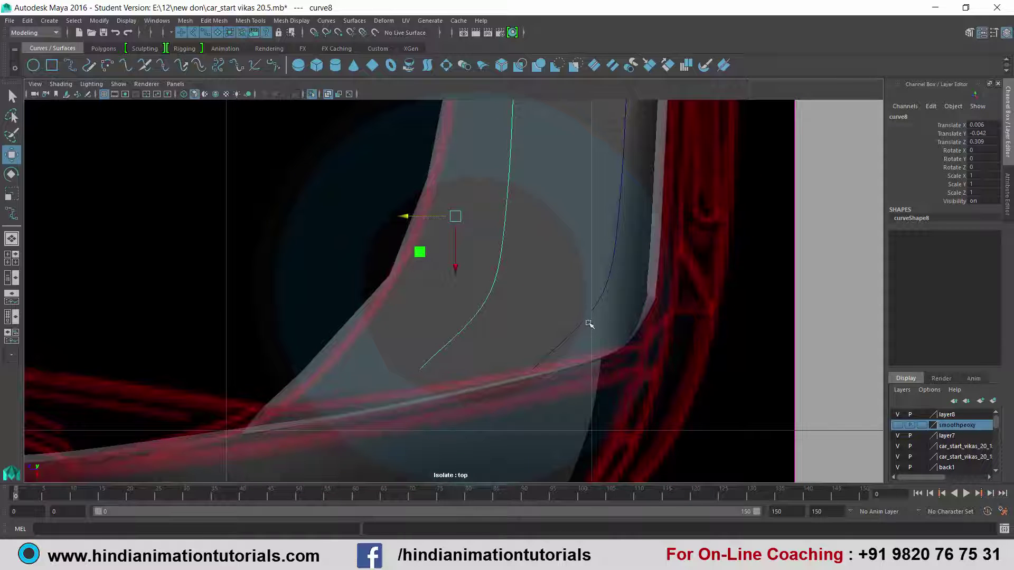
mouse_move(578, 322)
right_down()
mouse_move(546, 290)
mouse_move(623, 258)
right_up()
right_drag(490, 287, 441, 287)
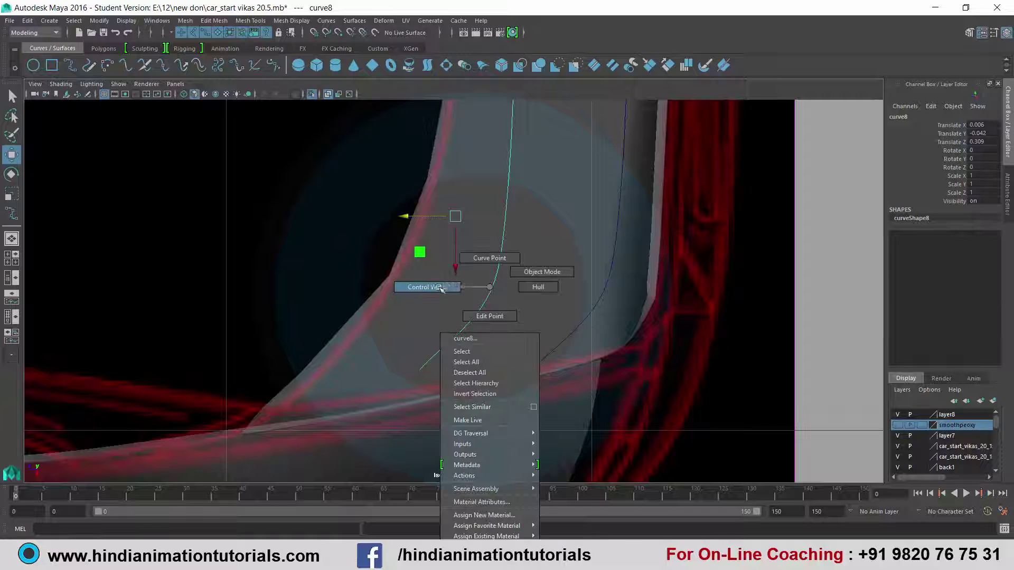
Move the new curve's bottom points cv[6:8] down-left onto the body line and adjust cv[5]
scroll(446, 296, up, 1)
alt+middle_drag(494, 328, 510, 277)
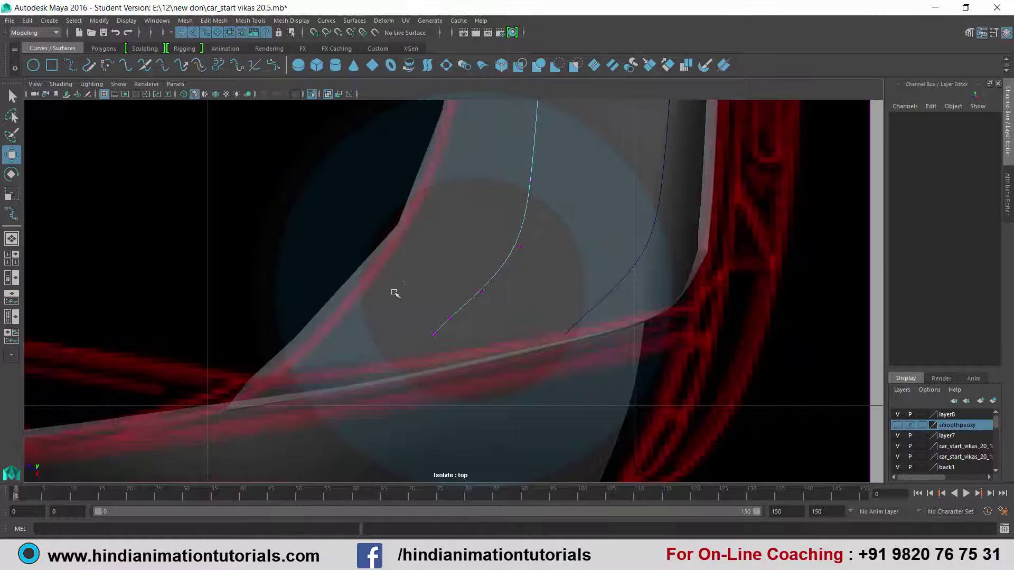
drag(394, 292, 475, 338)
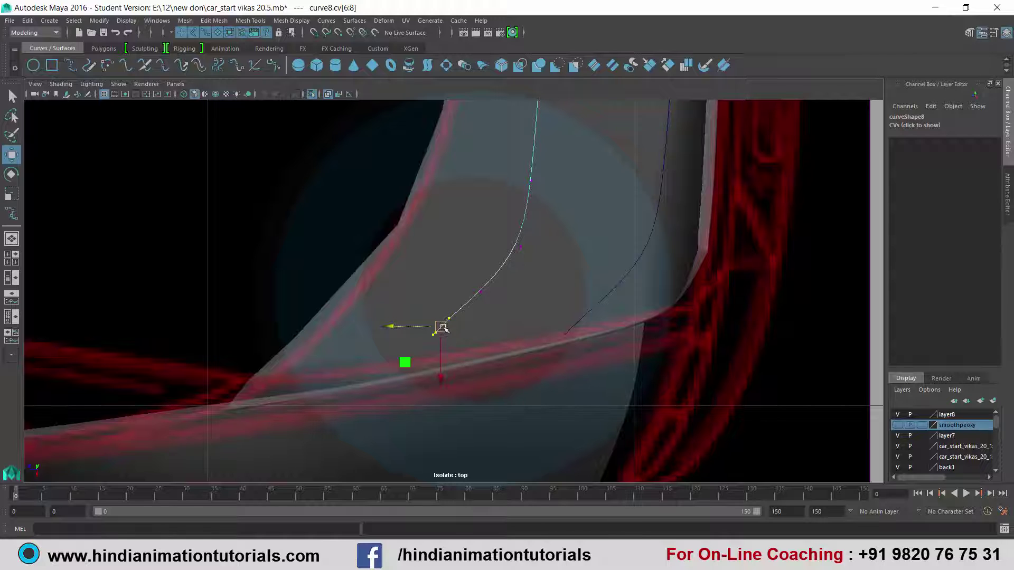
drag(440, 328, 433, 342)
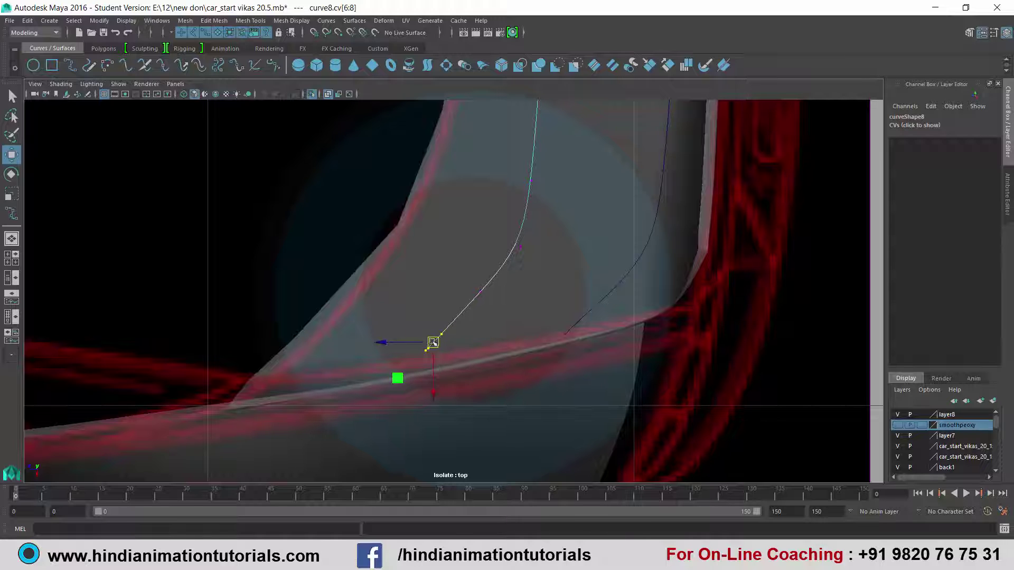
click(481, 292)
drag(481, 291, 482, 301)
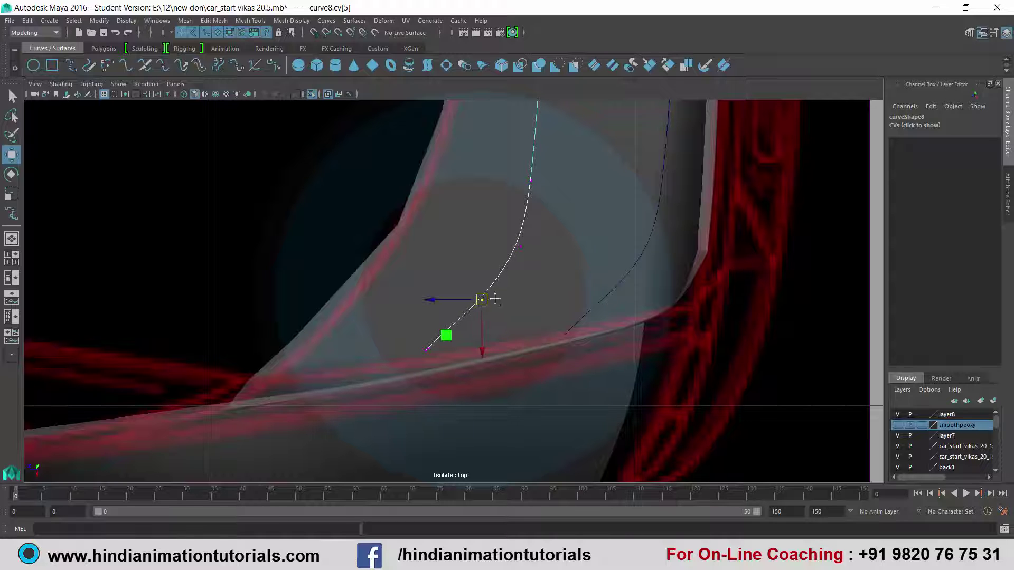
Shift the curve's top three control points right, then nudge the top point slightly left
scroll(491, 319, up, 1)
scroll(486, 344, up, 2)
scroll(483, 372, up, 1)
scroll(487, 379, down, 3)
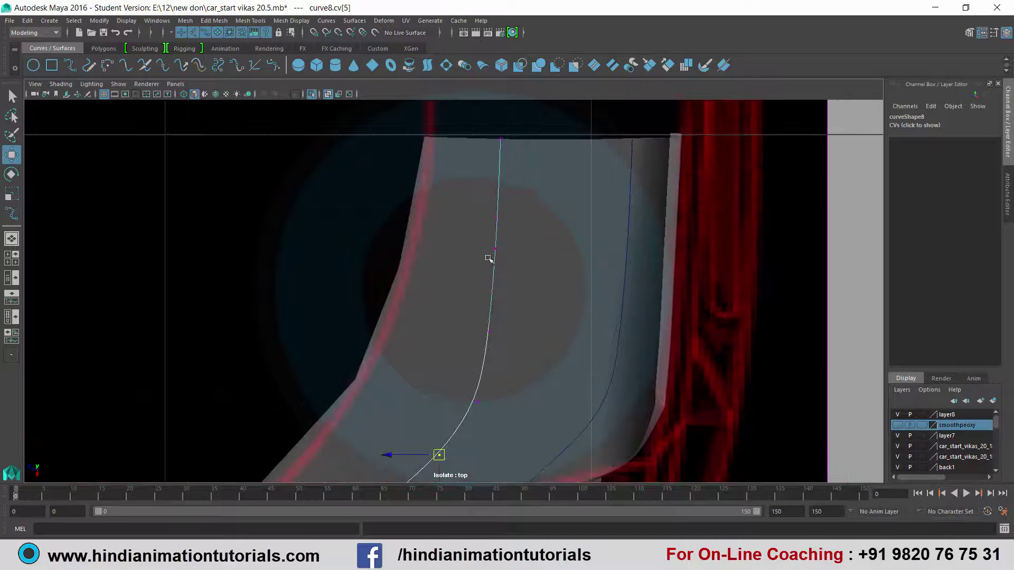
drag(479, 132, 539, 149)
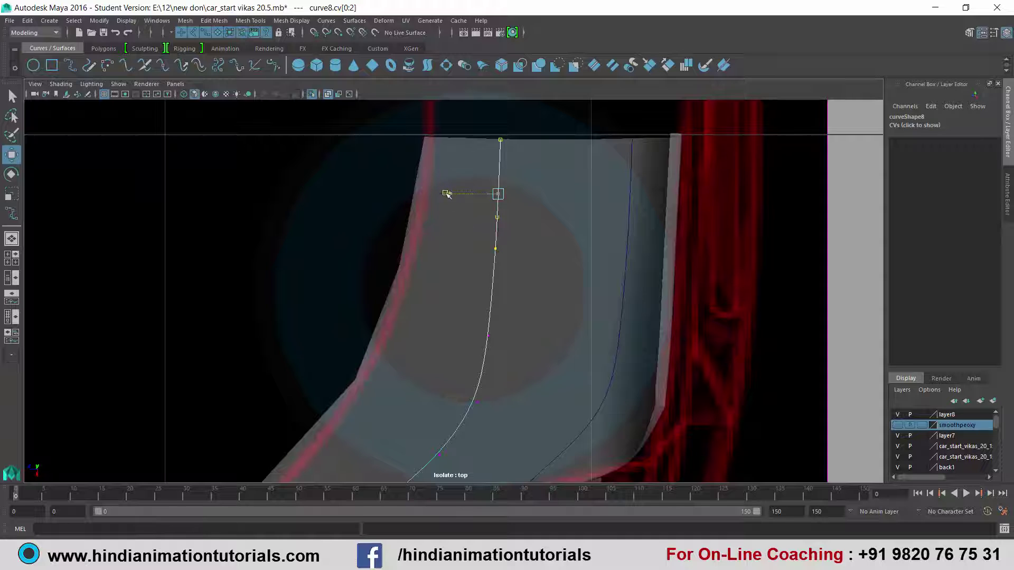
drag(446, 195, 468, 182)
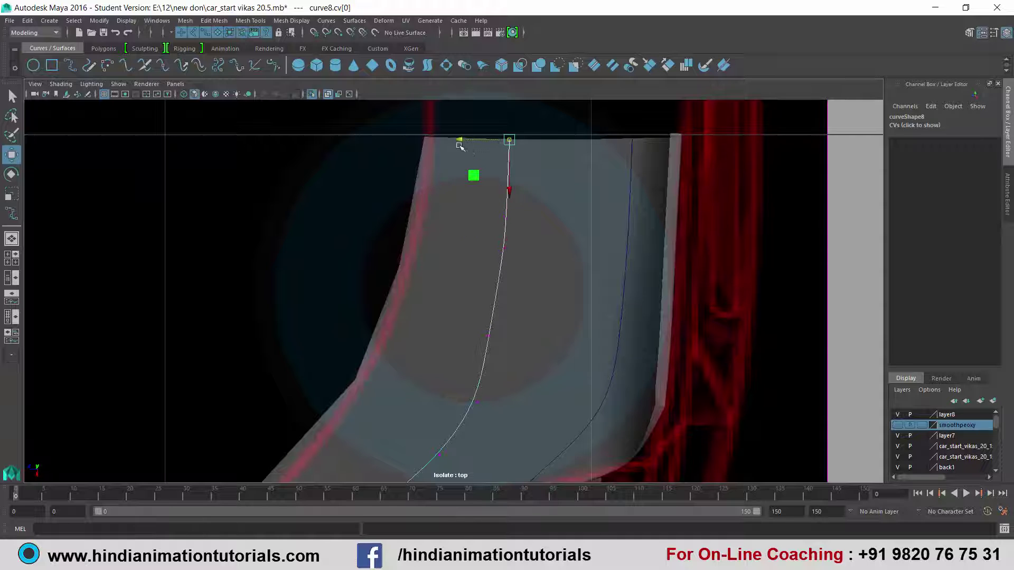
click(465, 142)
drag(465, 141, 464, 142)
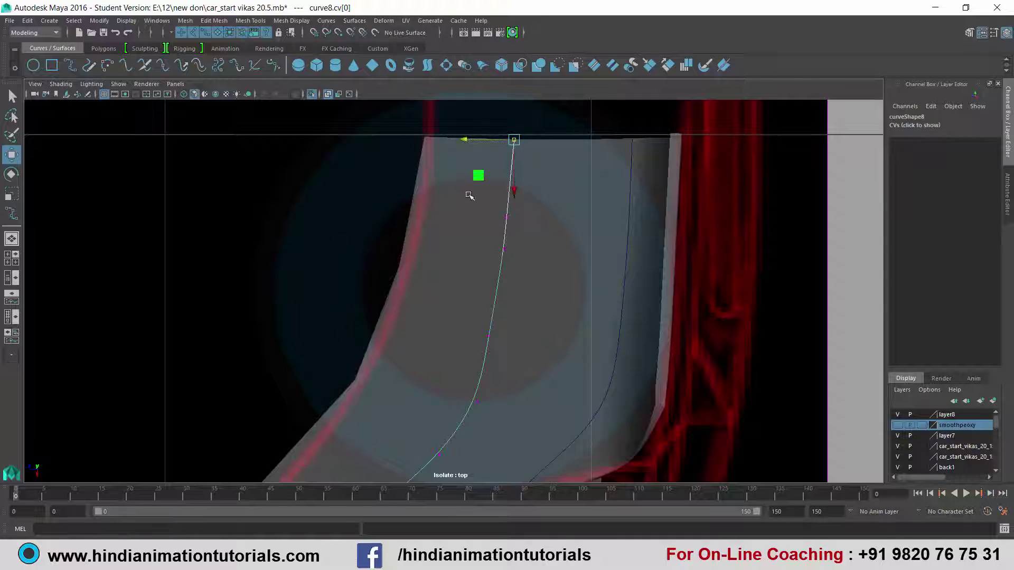
Move the middle and lower control points right along the trunk edge
mouse_move(517, 252)
mouse_down()
mouse_move(491, 209)
mouse_move(461, 233)
mouse_up()
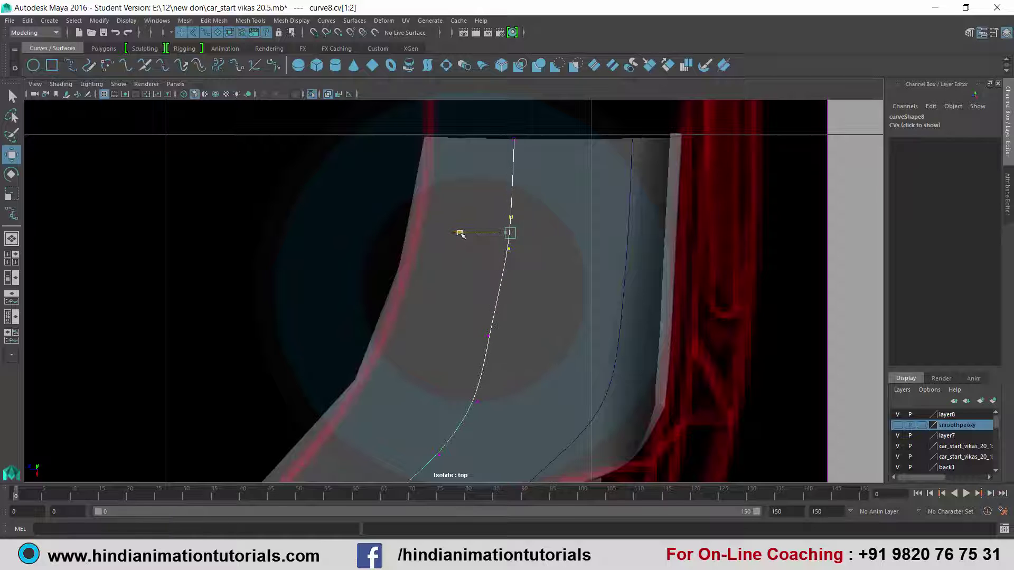
alt+middle_drag(518, 310, 518, 288)
drag(478, 302, 500, 324)
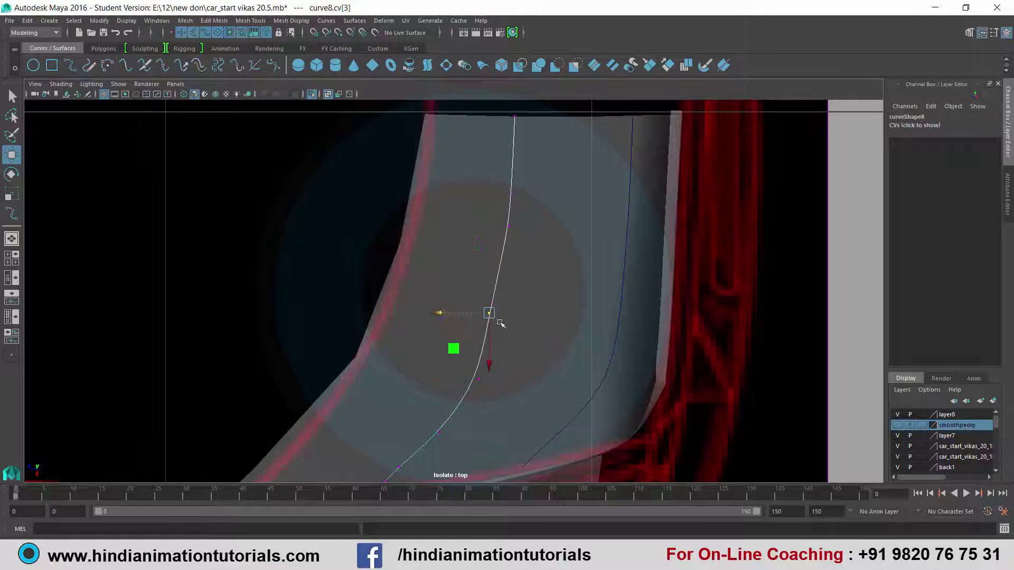
drag(437, 313, 447, 312)
click(483, 384)
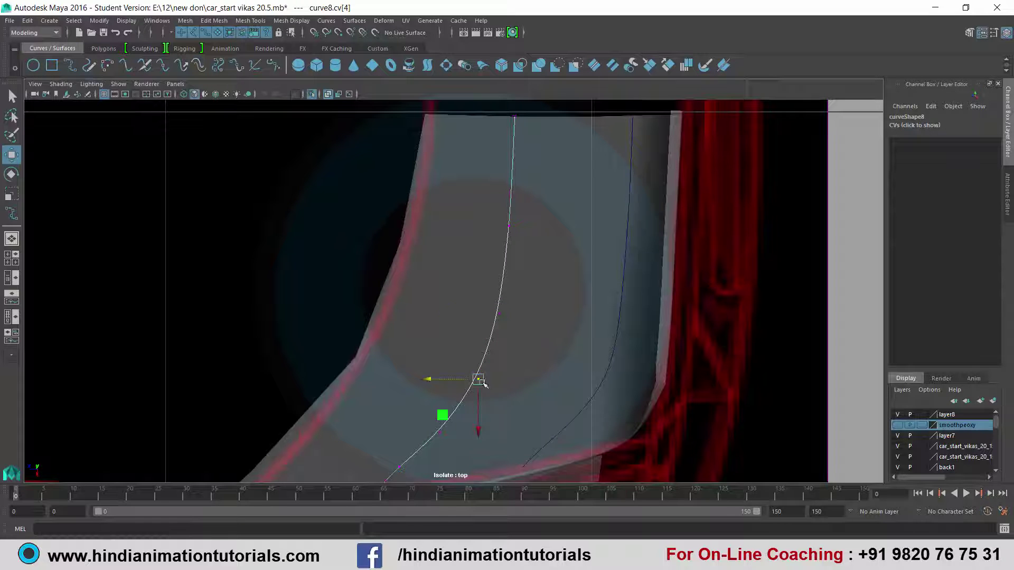
drag(482, 381, 482, 379)
Adjust curve7's lower control vertices cv[5] through cv[8] to tighten its bottom bend
alt+middle_drag(581, 401, 565, 334)
click(566, 341)
right_drag(568, 339, 511, 296)
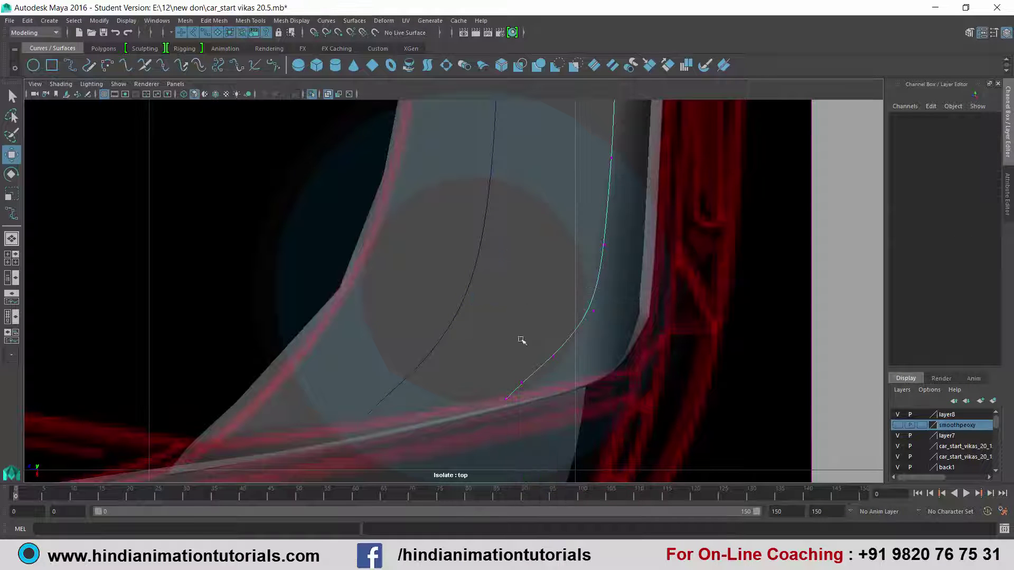
mouse_move(564, 387)
mouse_down()
mouse_move(554, 369)
mouse_move(563, 363)
mouse_up()
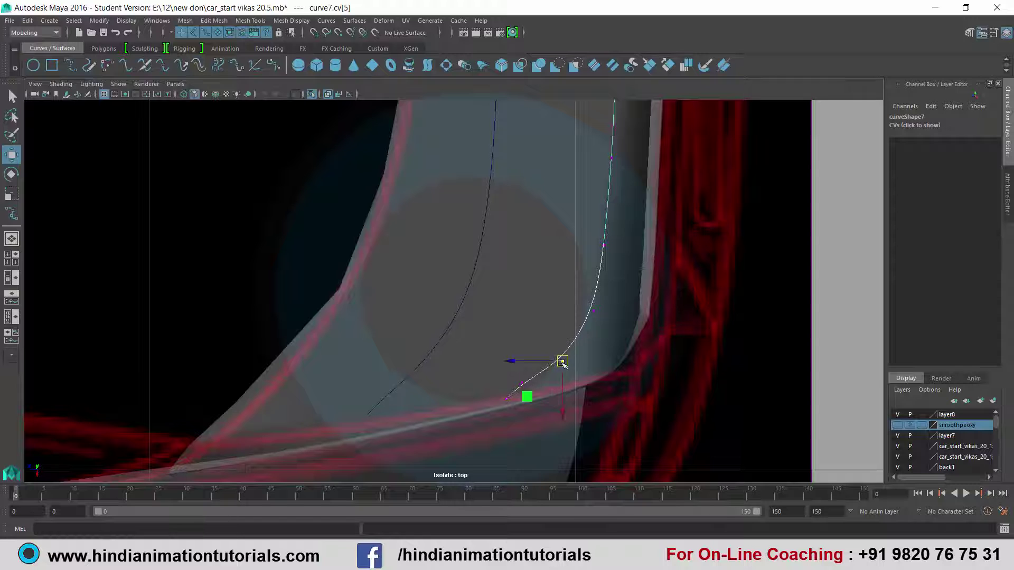
click(530, 384)
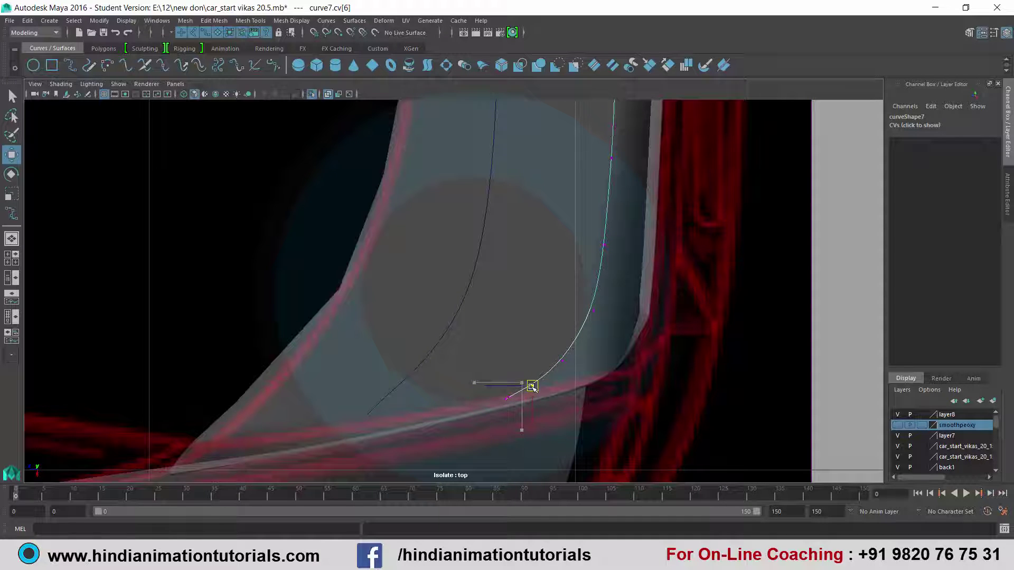
alt+middle_drag(501, 399, 511, 386)
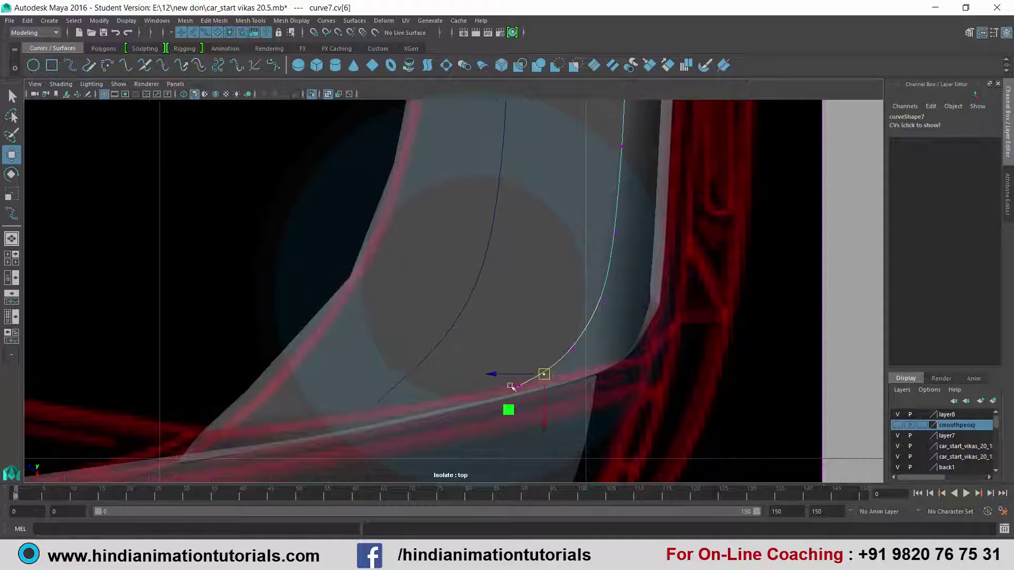
drag(533, 403, 502, 381)
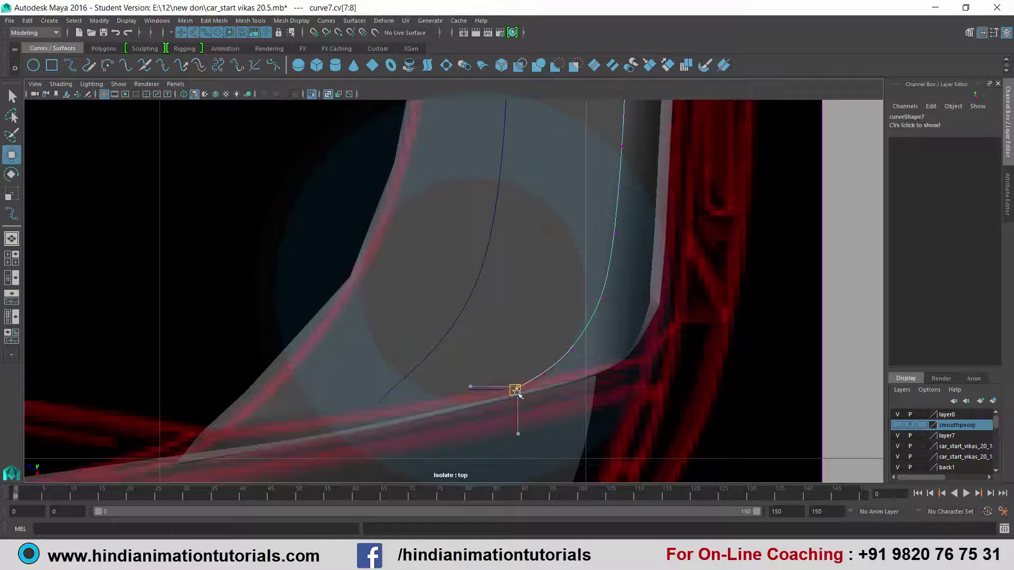
mouse_move(516, 392)
alt+middle_down()
mouse_move(594, 410)
mouse_move(555, 356)
alt+middle_up()
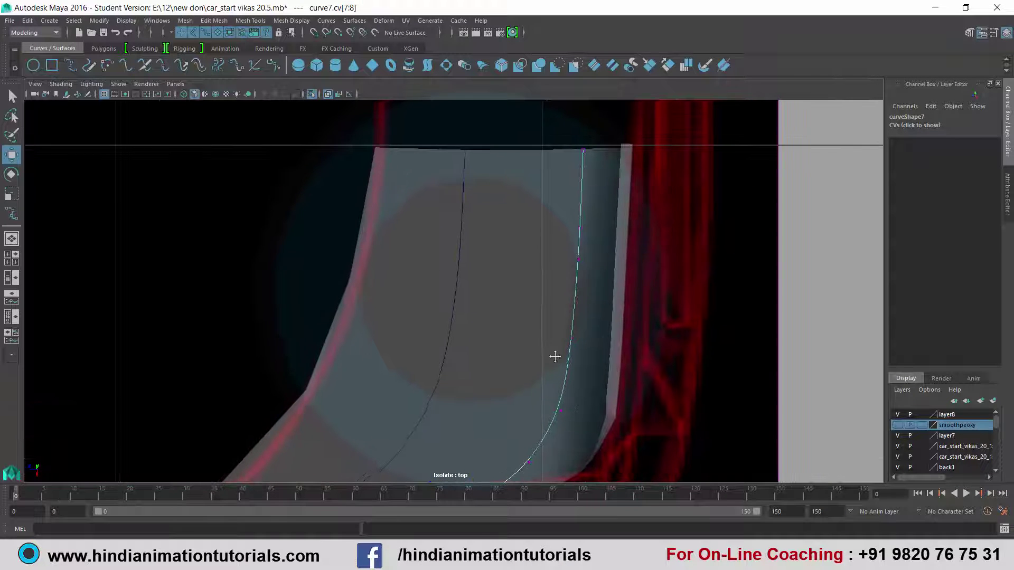
In a maximised perspective view, return to object mode and select curve7 and curve8 together
key(space)
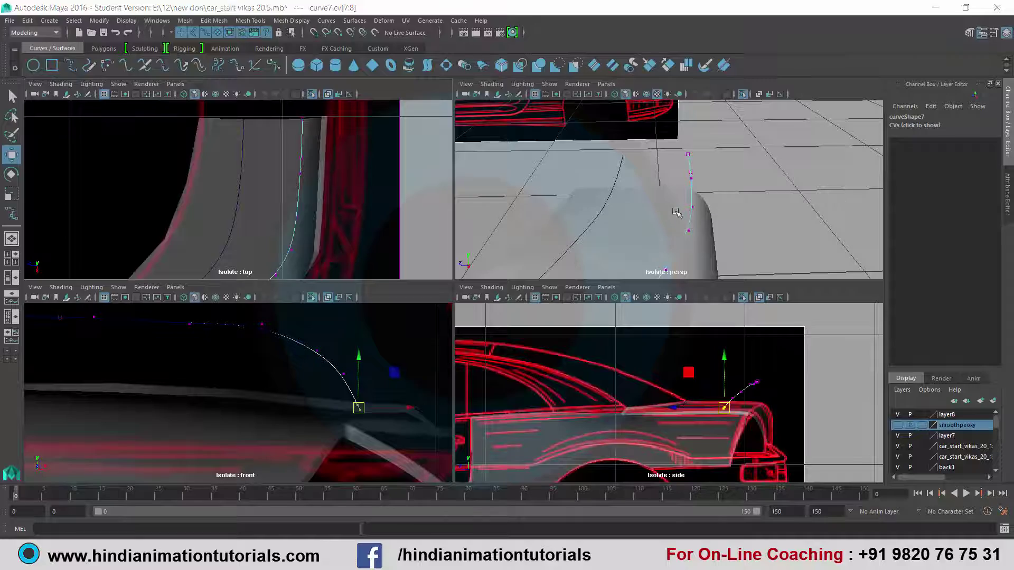
key(space)
mouse_move(658, 239)
alt+mouse_down()
mouse_move(554, 312)
mouse_move(521, 297)
mouse_move(634, 333)
mouse_move(547, 312)
alt+mouse_up()
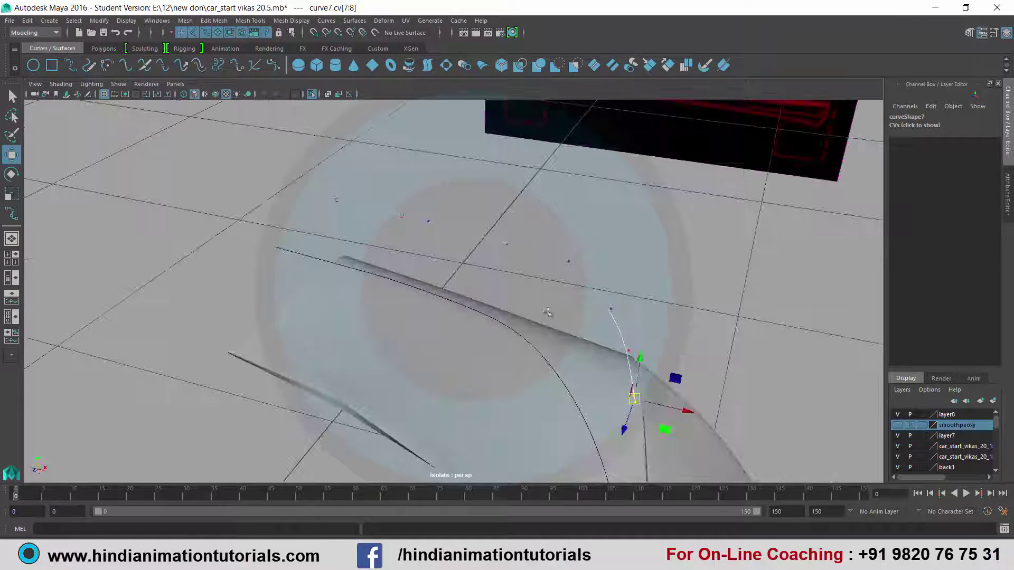
right_drag(492, 321, 428, 298)
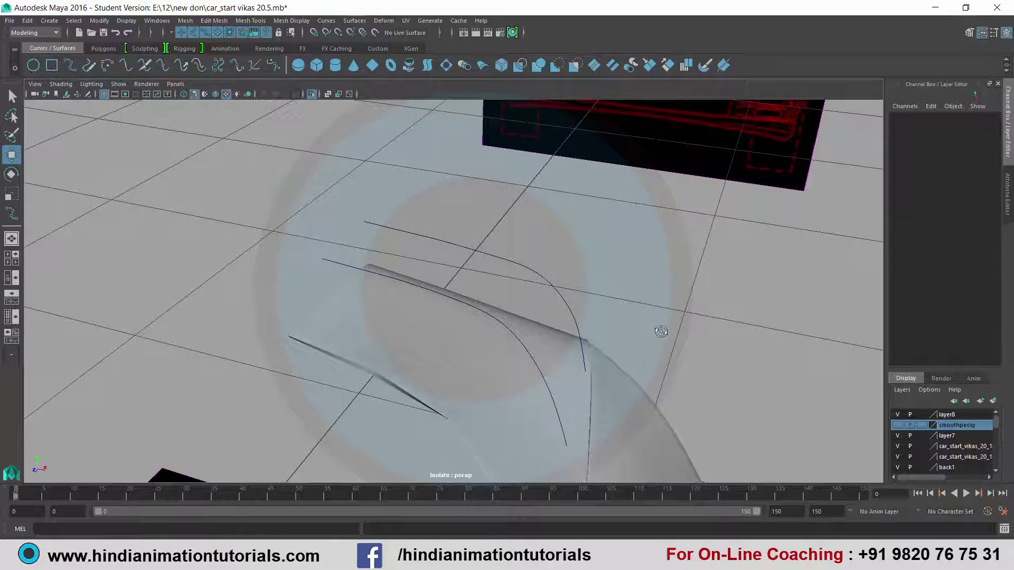
alt+drag(660, 331, 557, 314)
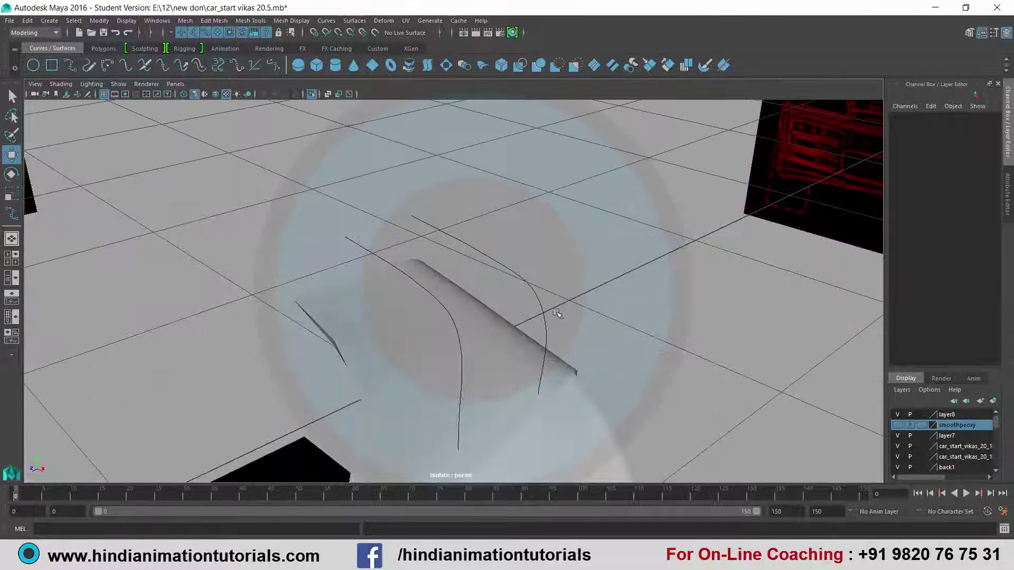
click(544, 309)
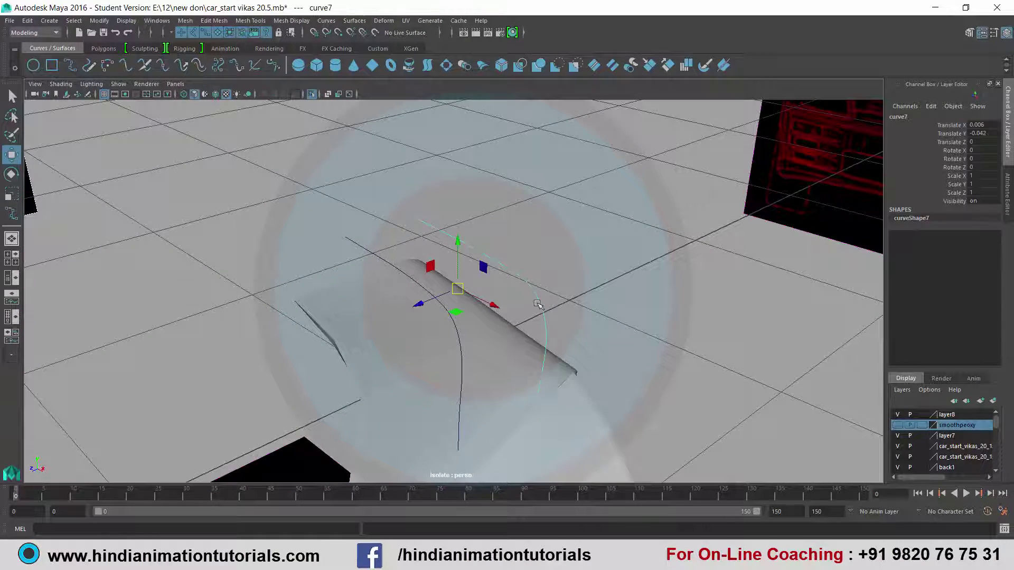
shift+click(460, 342)
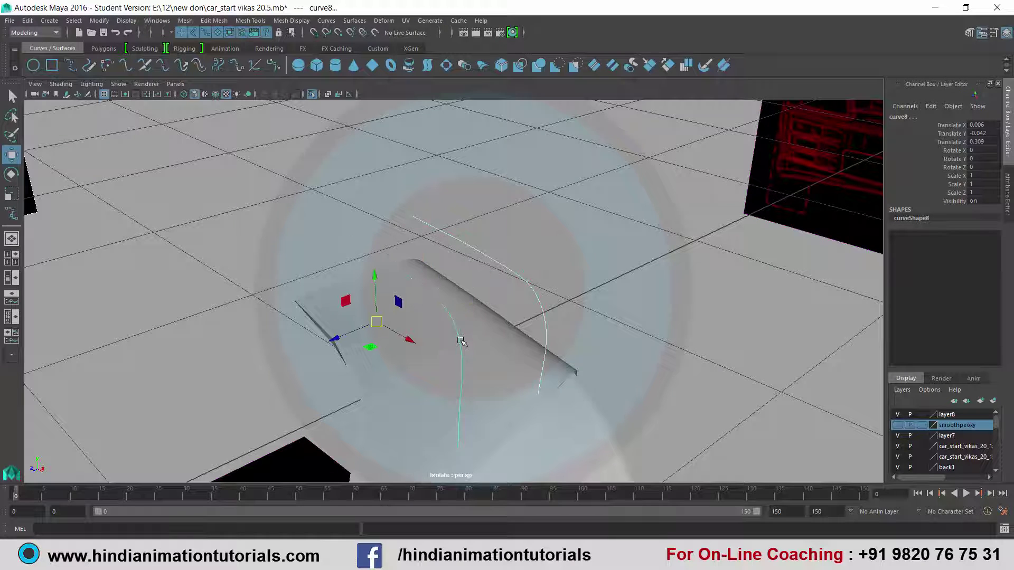
mouse_move(470, 341)
alt+mouse_down()
mouse_move(637, 310)
mouse_move(625, 314)
alt+mouse_up()
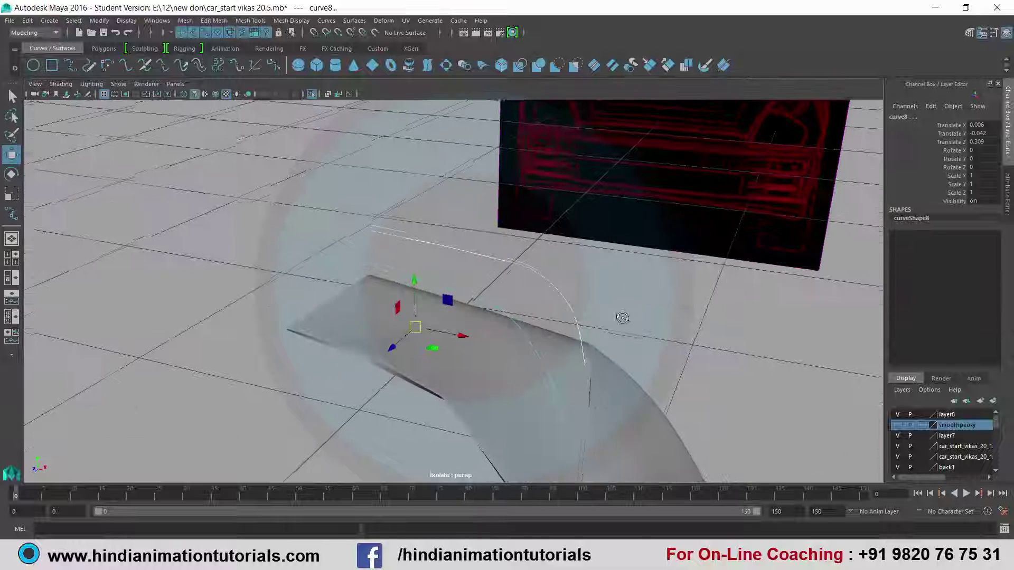
Loft polygon surface loft1 between curve7 and curve8 with reset settings and Control points tessellation
click(354, 21)
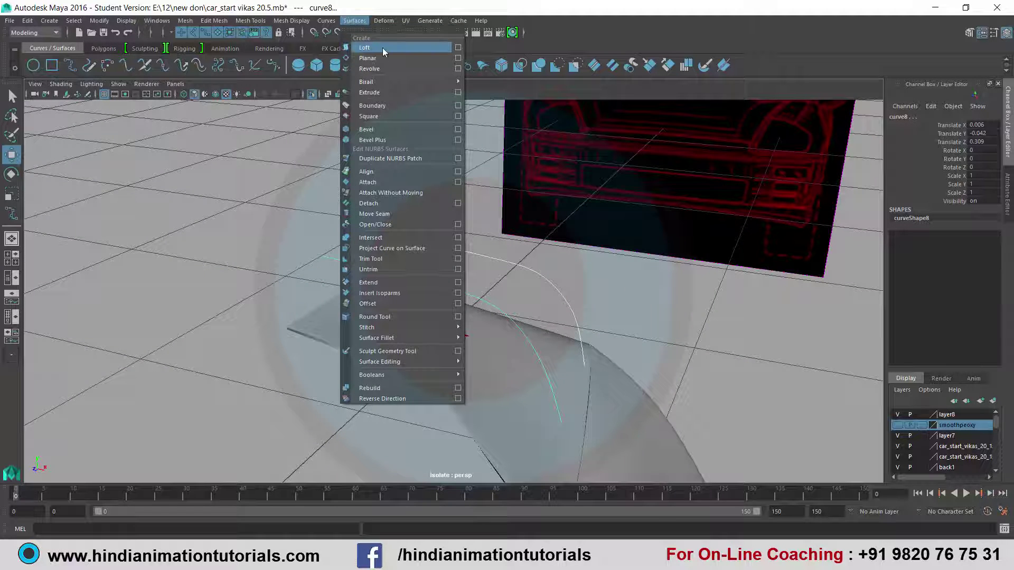
click(457, 47)
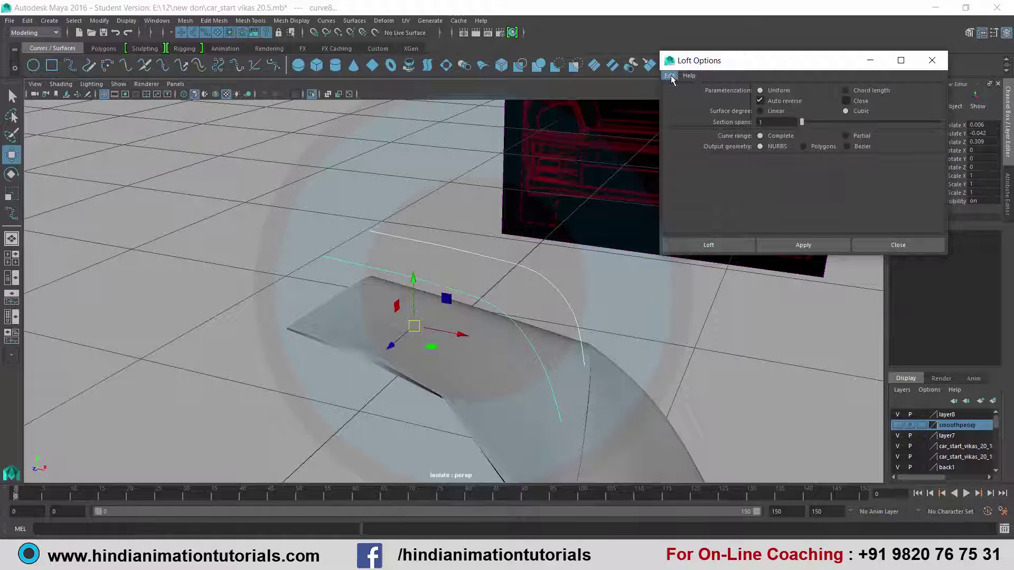
click(671, 75)
click(680, 98)
click(803, 147)
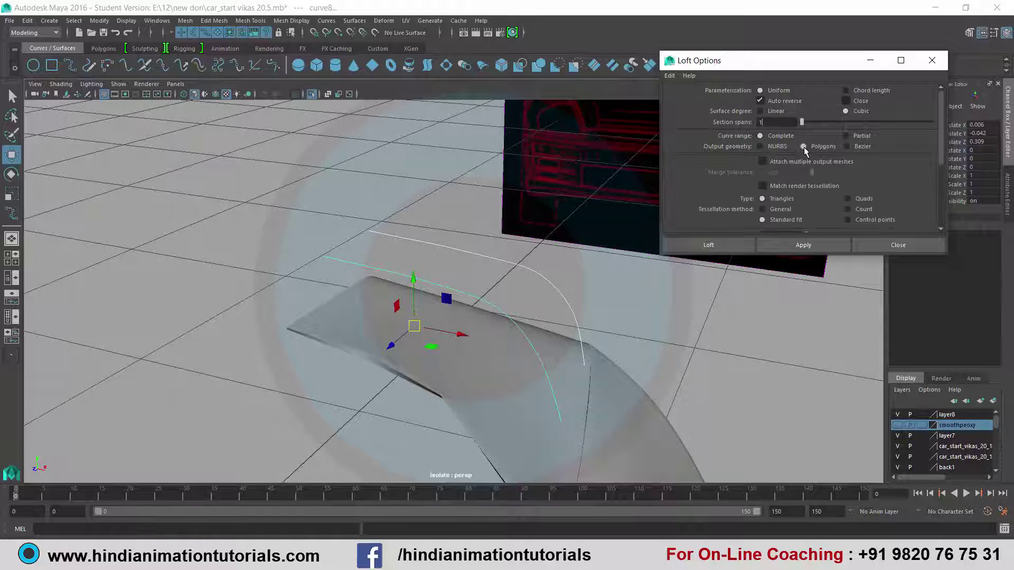
click(847, 219)
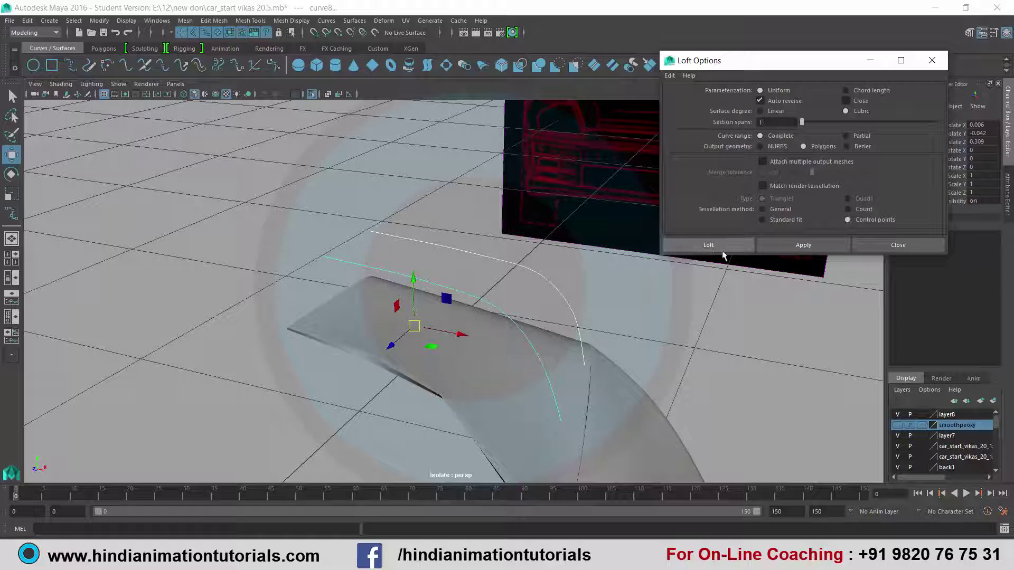
click(707, 248)
click(722, 245)
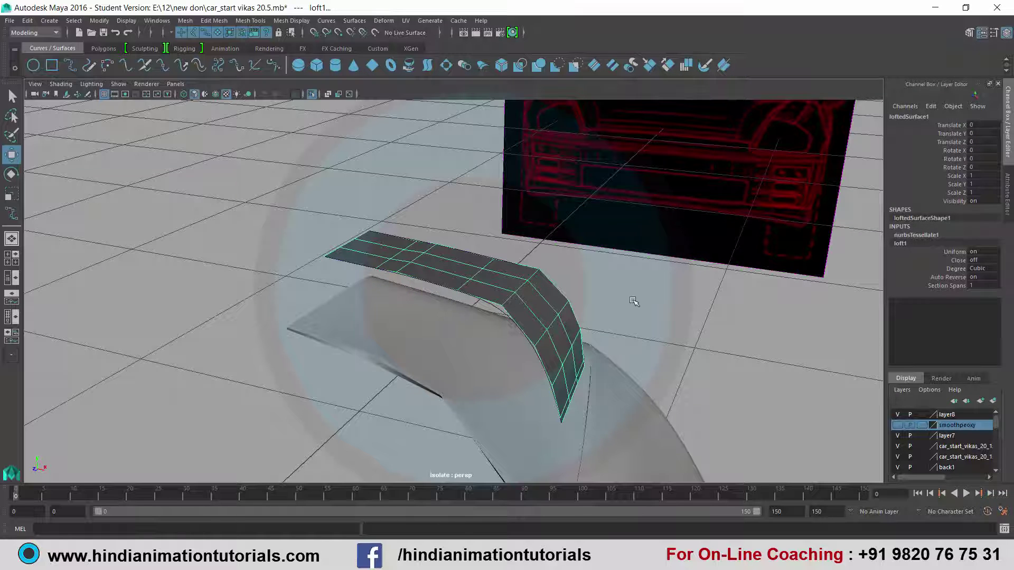
mouse_move(658, 354)
alt+mouse_down()
mouse_move(565, 335)
mouse_move(482, 335)
mouse_move(671, 359)
mouse_move(561, 276)
mouse_move(502, 317)
mouse_move(407, 290)
alt+mouse_up()
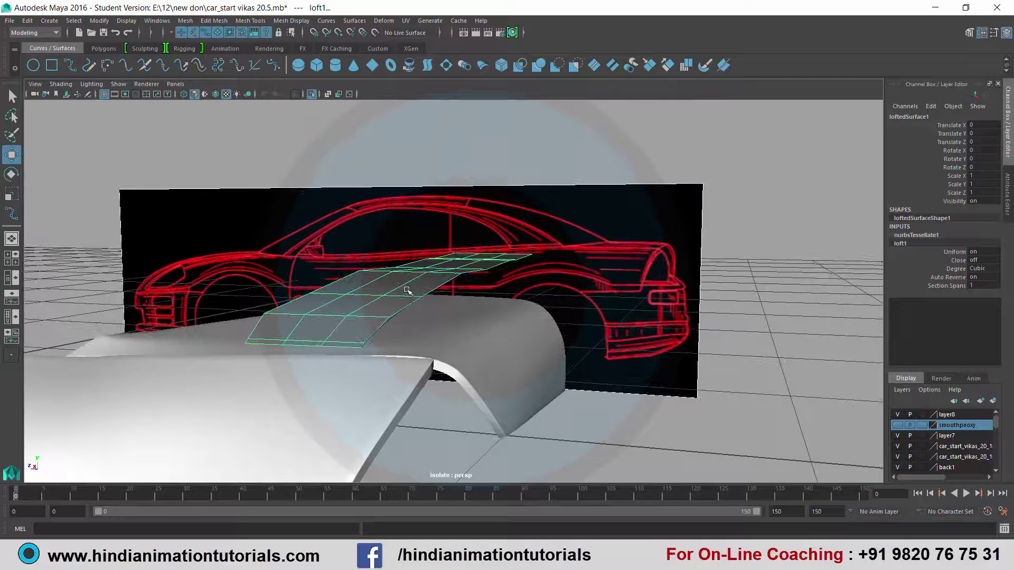